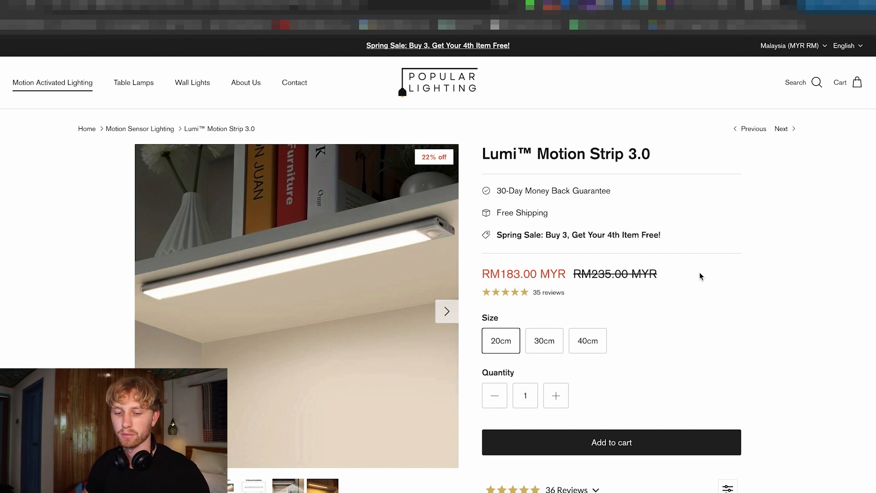
Look over the Lumi Motion Strip 3.0 product page, including its offer, price and size options.
scroll(627, 322, "down", 3)
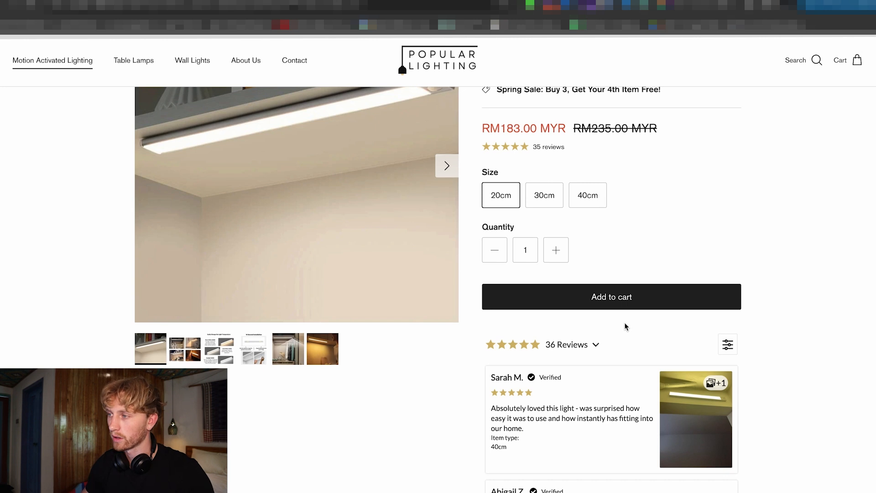
scroll(624, 322, "up", 3)
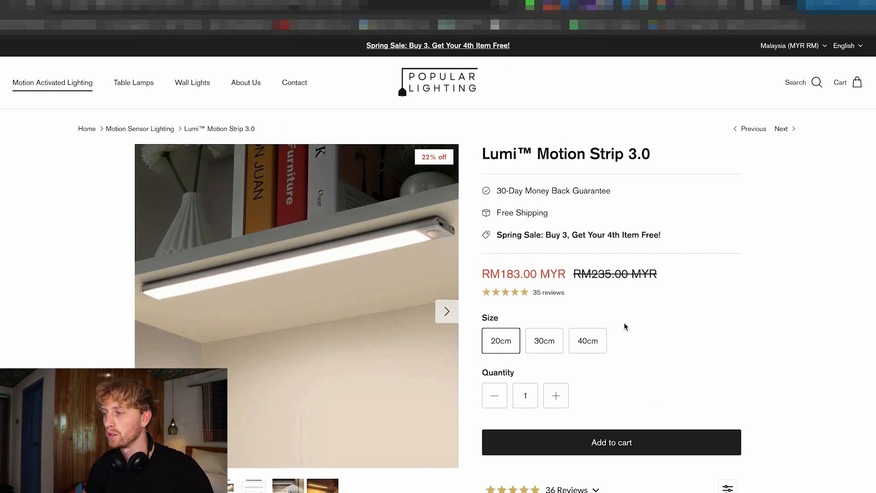
scroll(623, 323, "down", 2)
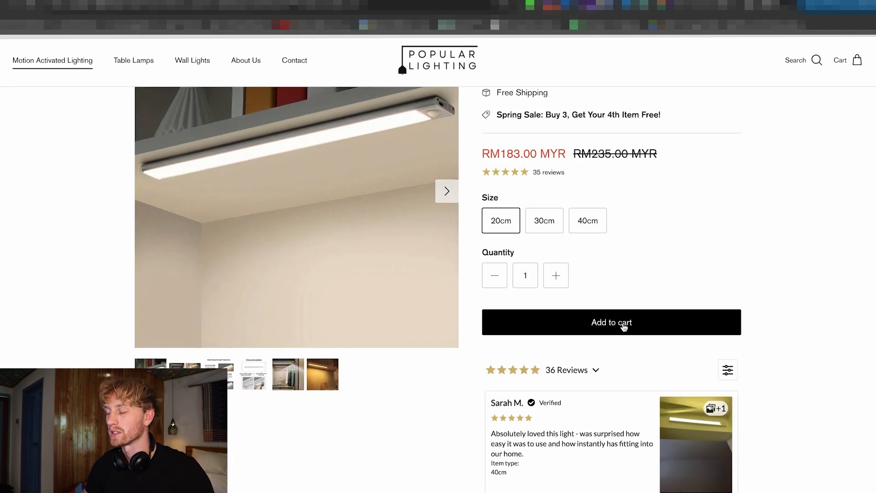
scroll(606, 350, "up", 2)
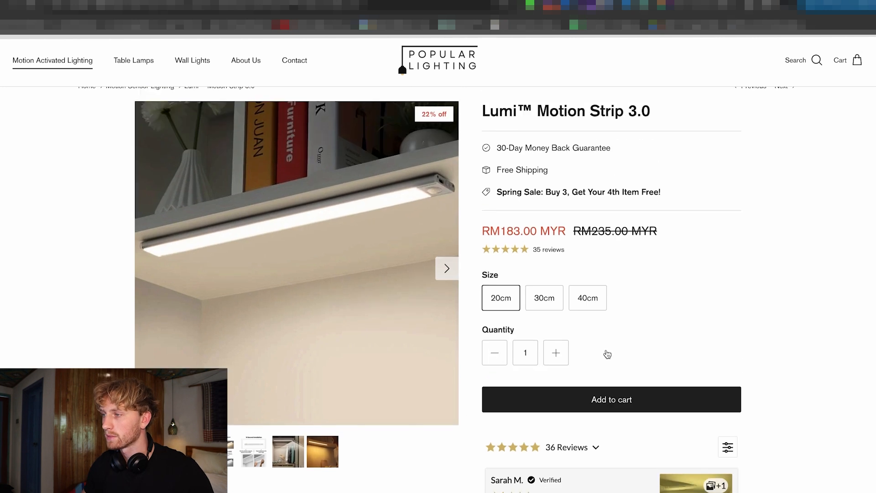
Read through the Lumi Motion Strip 3.0 customer reviews, loading more reviews at the end of the list.
scroll(607, 354, "down", 2)
scroll(593, 351, "down", 2)
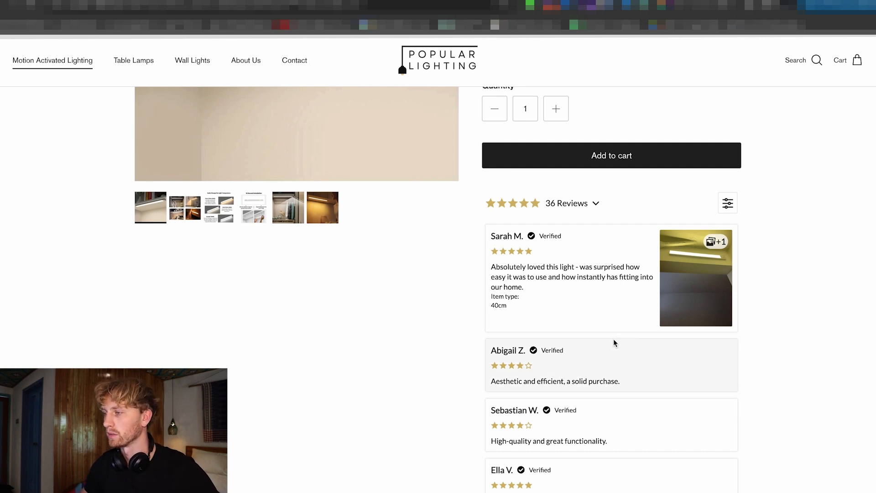
scroll(607, 315, "down", 2)
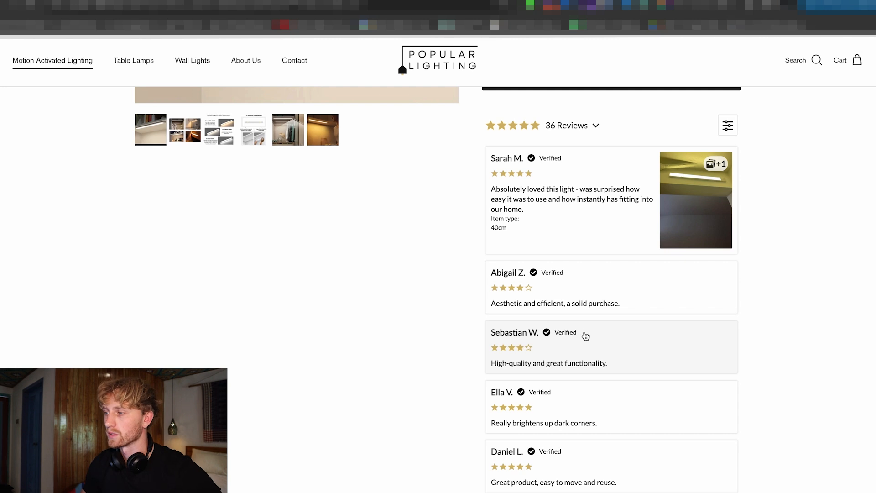
scroll(594, 332, "down", 3)
left_click(597, 444)
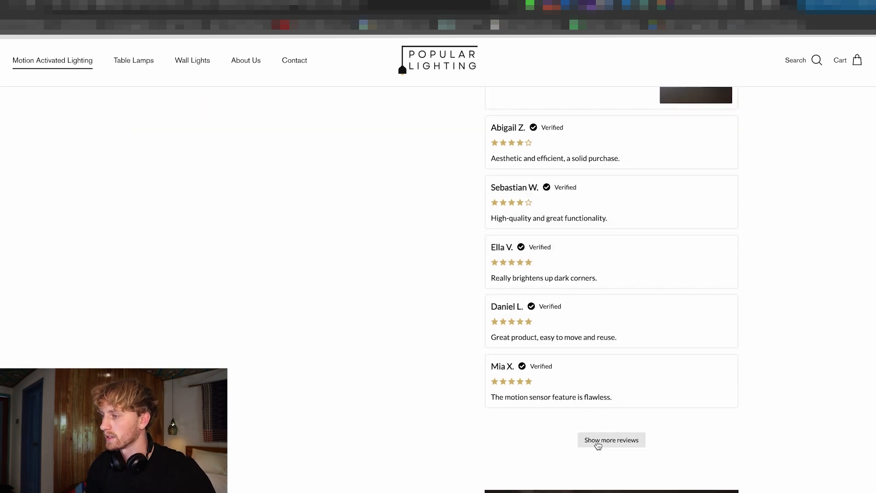
scroll(593, 375, "down", 3)
scroll(605, 376, "down", 2)
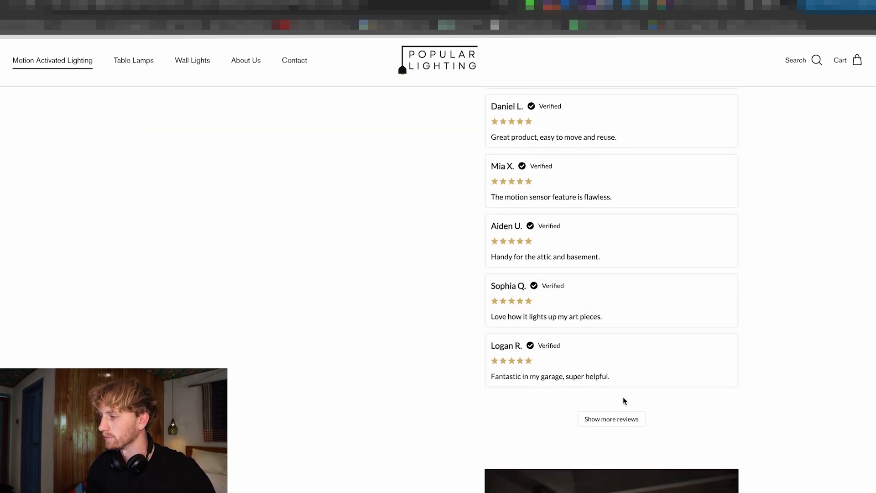
left_click(603, 421)
scroll(502, 374, "down", 2)
scroll(529, 365, "down", 1)
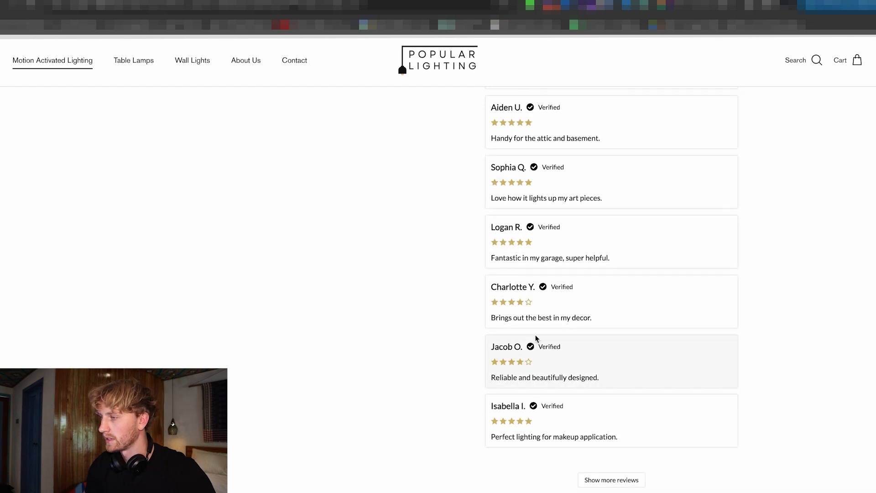
scroll(571, 361, "down", 1)
scroll(511, 349, "down", 3)
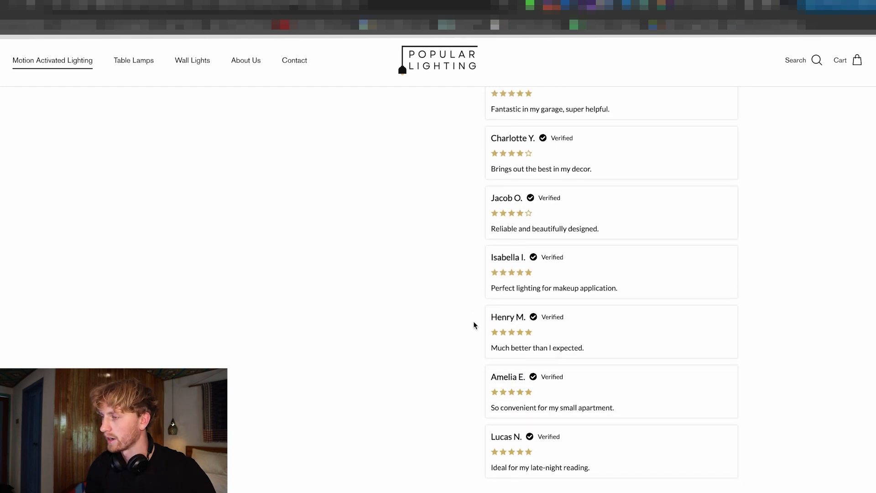
scroll(540, 331, "down", 2)
Go back to the first customer review and skim the expanded review list again.
scroll(593, 366, "up", 10)
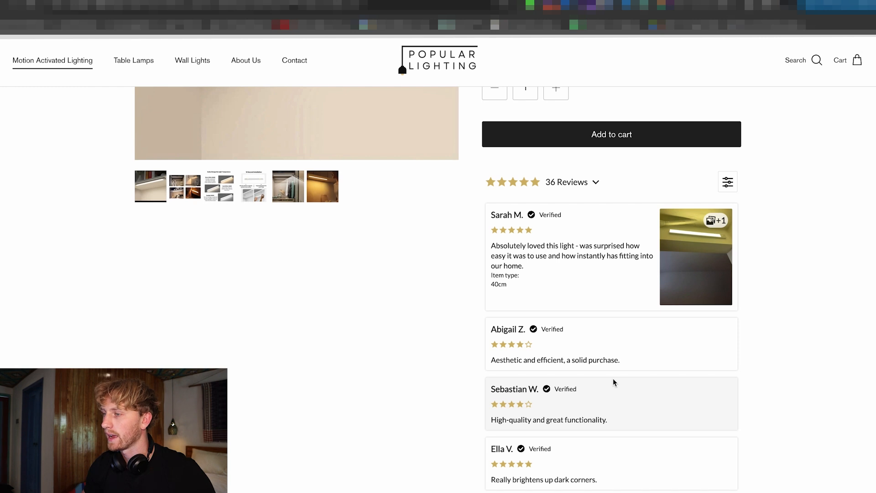
scroll(600, 379, "down", 1)
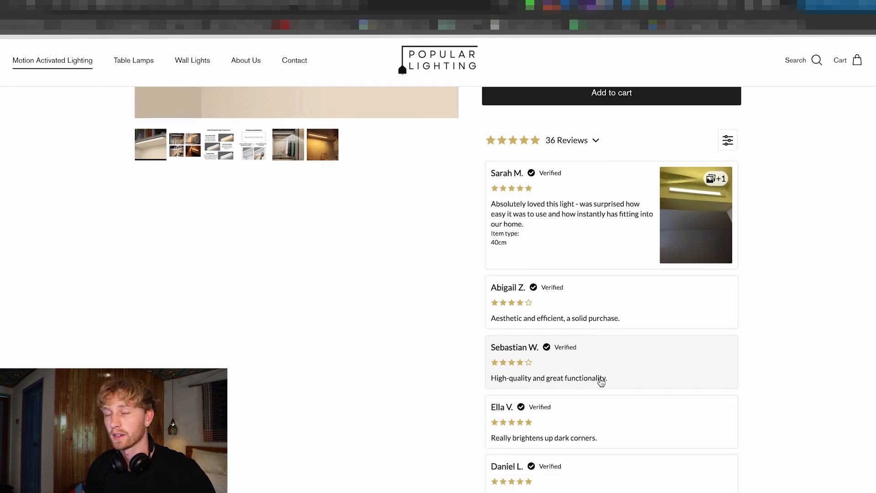
scroll(593, 379, "down", 5)
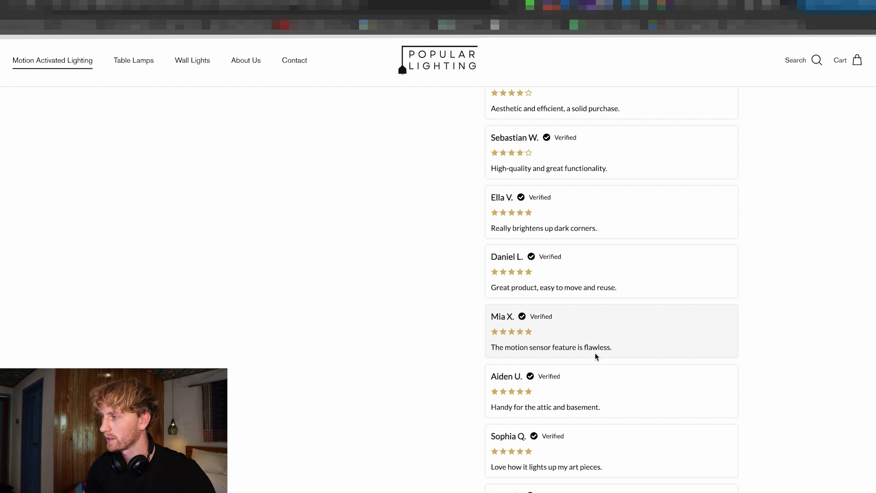
scroll(596, 356, "down", 4)
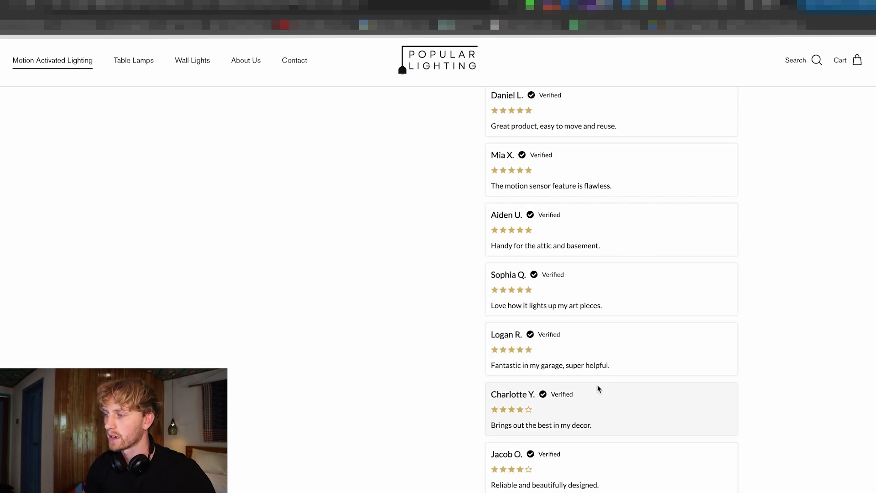
scroll(596, 387, "up", 12)
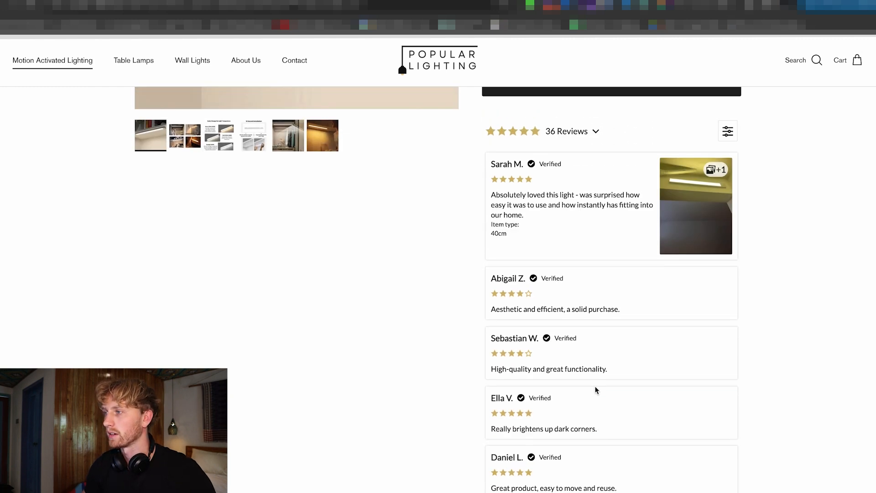
Return to the product's main details and view the second and third gallery images.
scroll(595, 390, "up", 1)
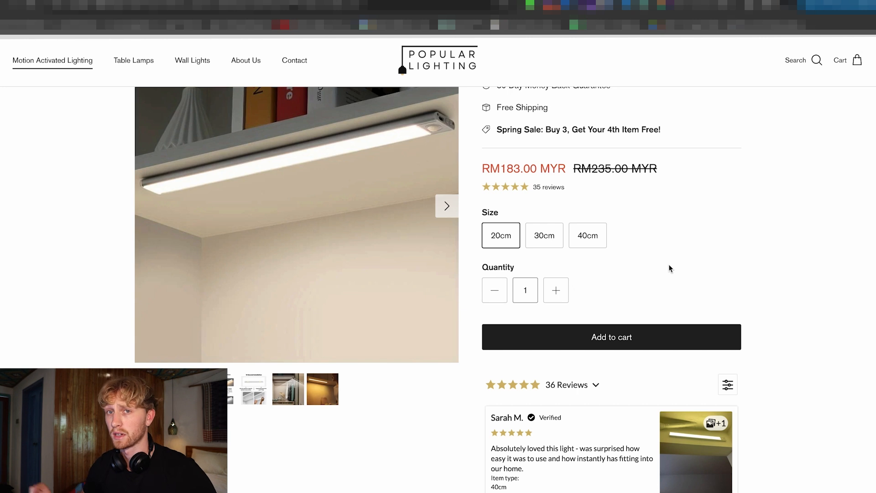
scroll(669, 265, "up", 3)
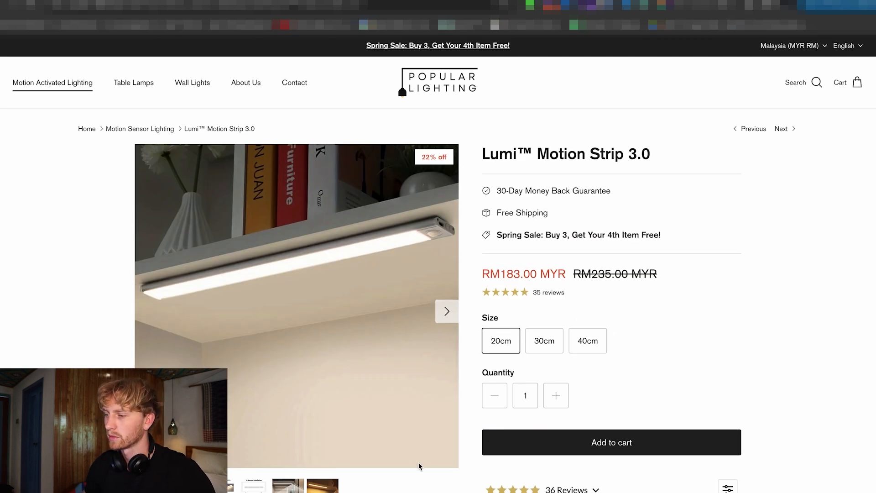
left_click(186, 485)
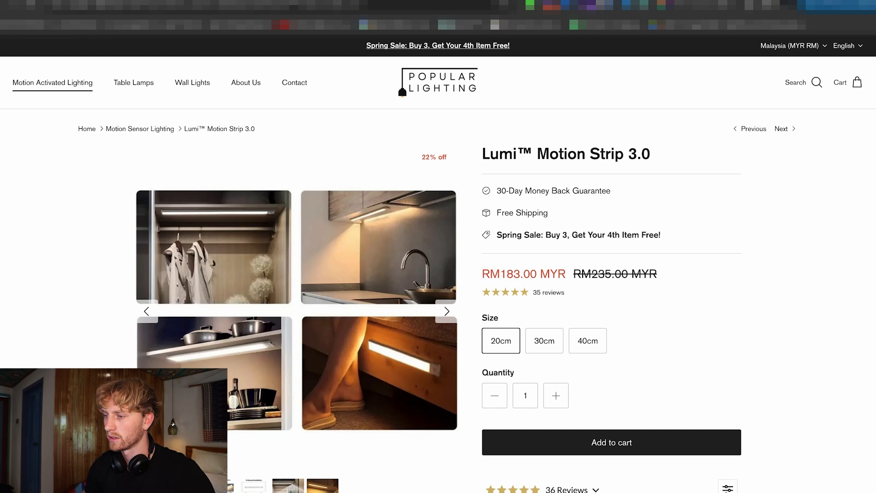
left_click(219, 486)
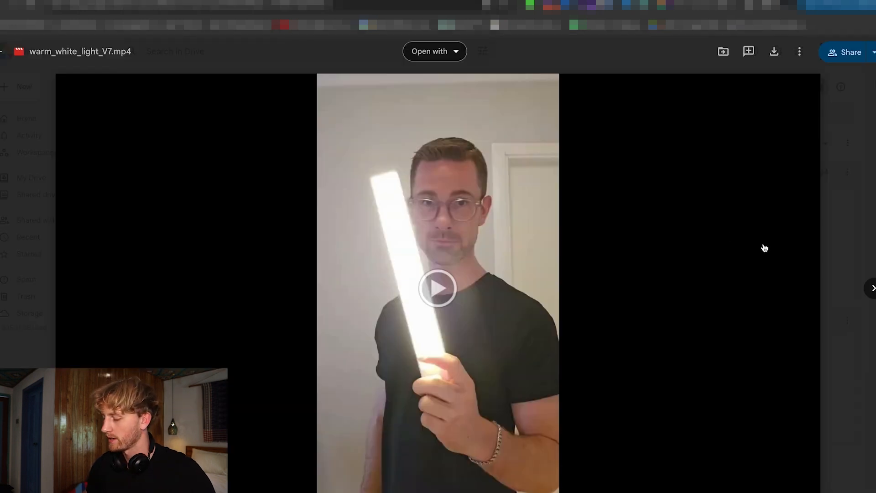
Watch the clips warm_white_light_V7.mp4, USB-C Charging .mp4 and opening_closet_V6.mp4 in the Google Drive preview.
left_click(549, 271)
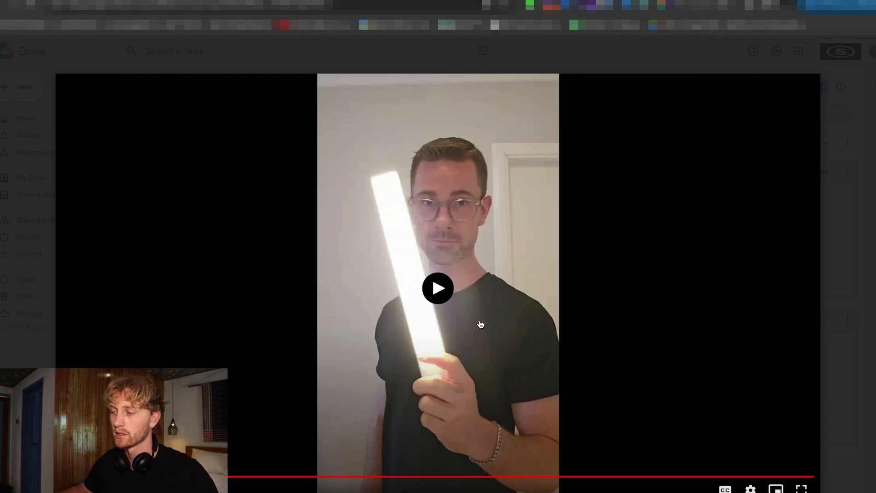
left_click(870, 288)
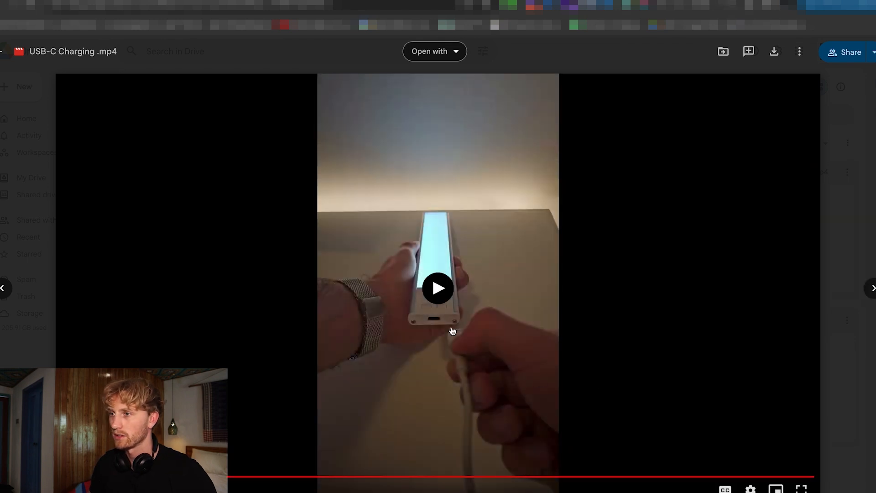
left_click(870, 288)
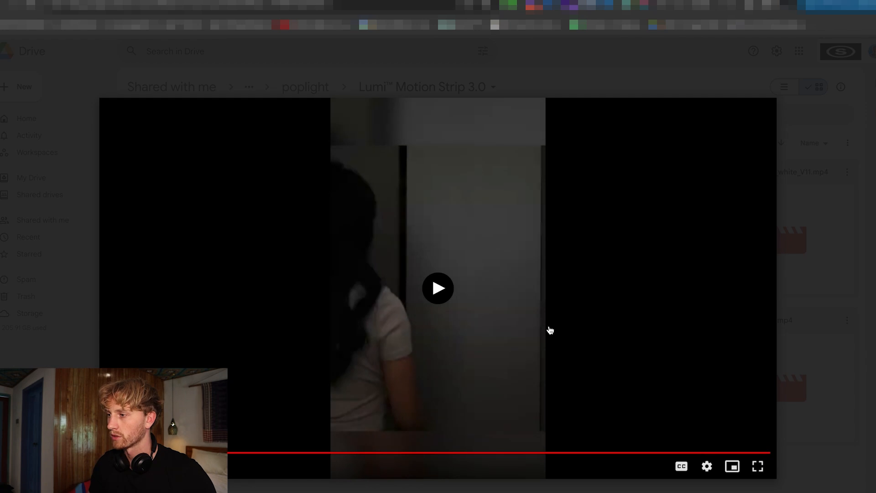
left_click(441, 295)
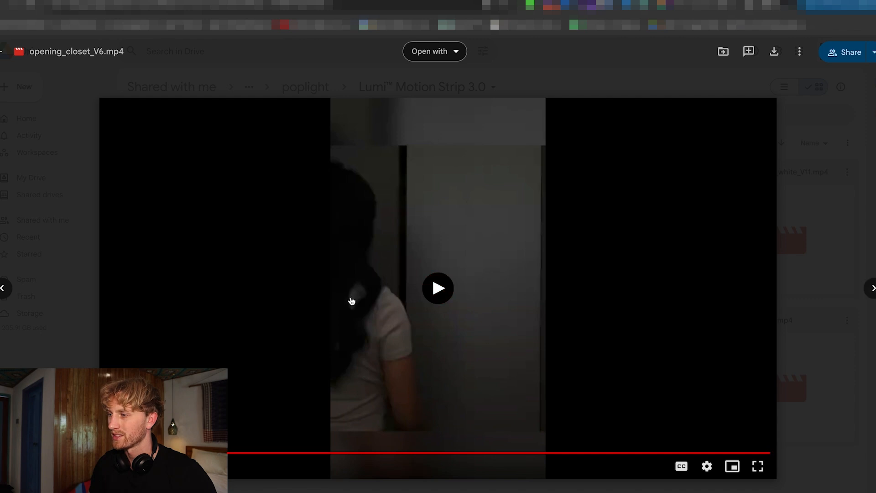
Watch Opening Cupboard.mp4 and the product clips that follow it in the folder.
left_click(870, 288)
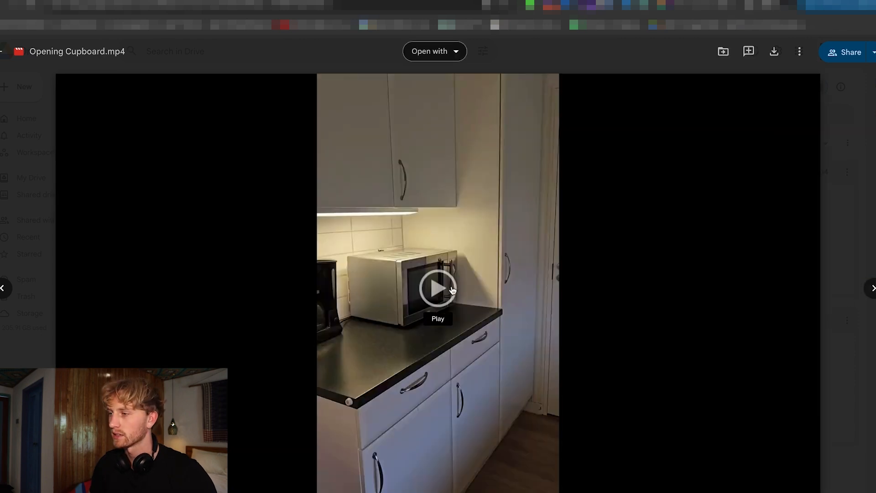
left_click(453, 290)
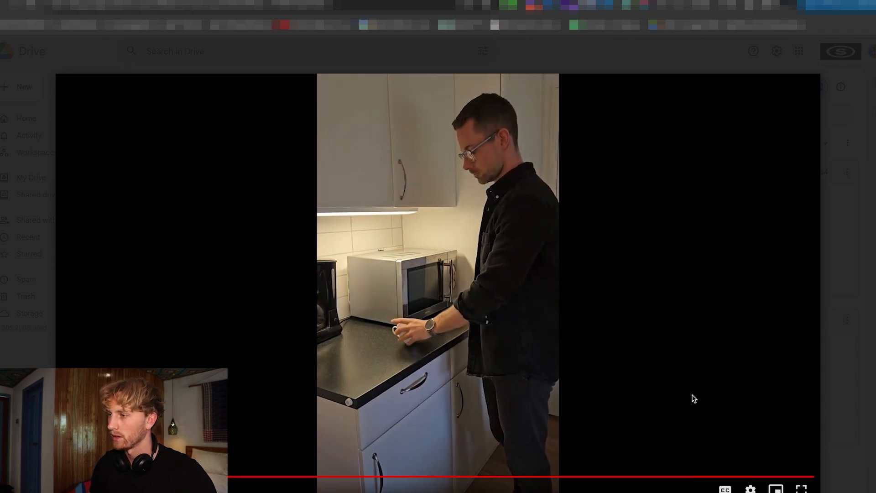
left_click(867, 290)
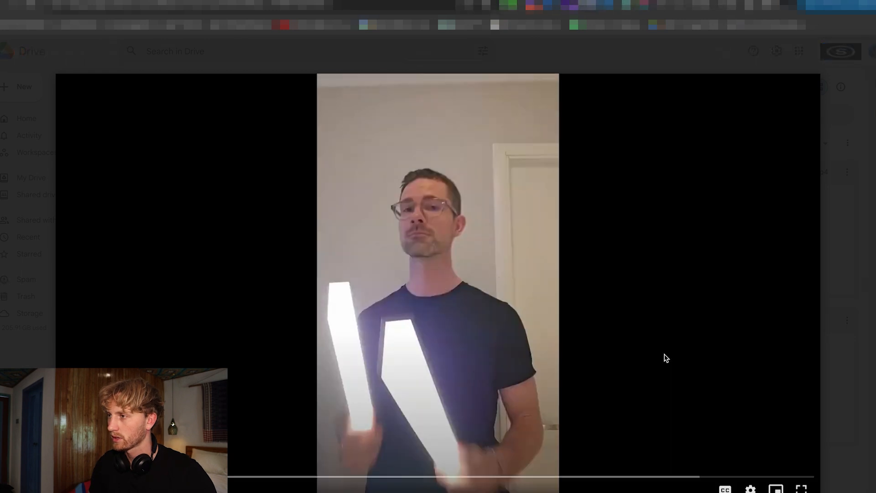
left_click(541, 355)
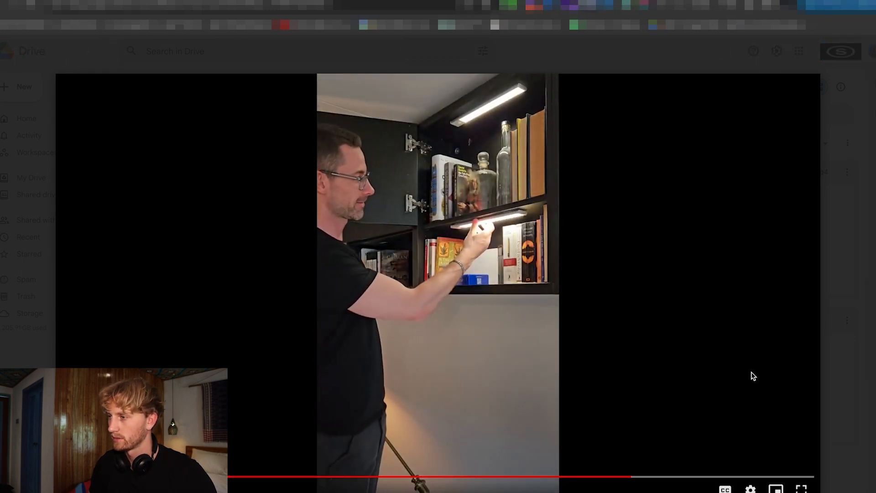
Watch grab_from_shelf_V8.mp4, cold_white_V9.mp4 and closet_2_V10.mp4, and close the preview to return to the Lumi Motion Strip 3.0 folder.
left_click(870, 289)
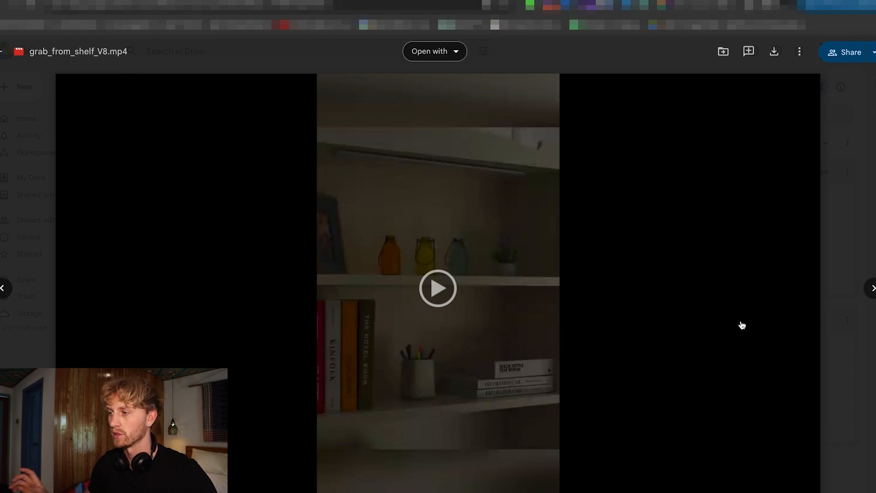
left_click(457, 303)
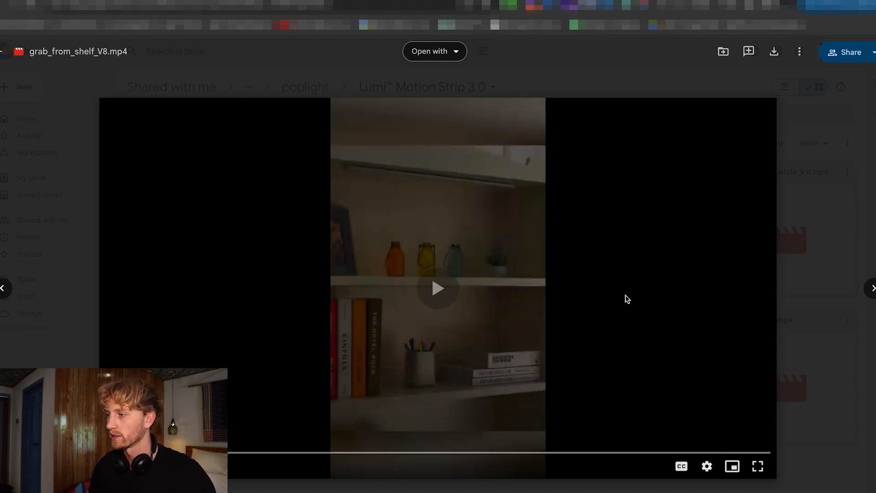
key("Right")
key("Right")
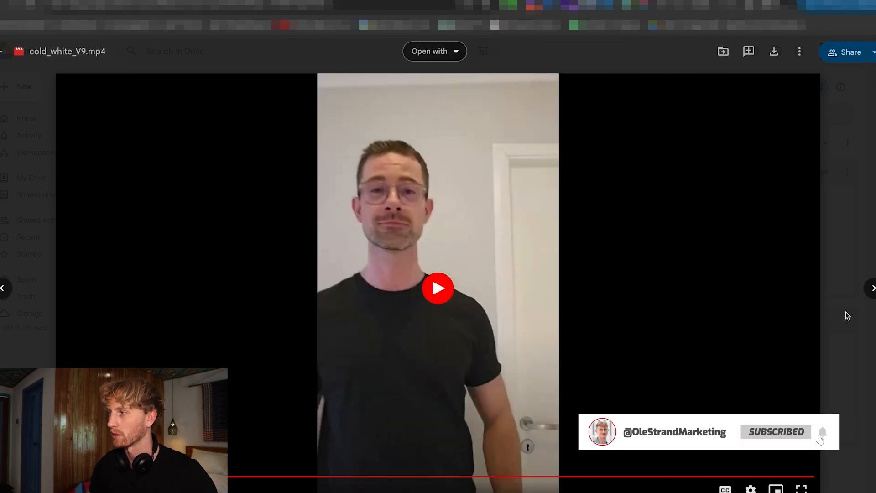
key("Right")
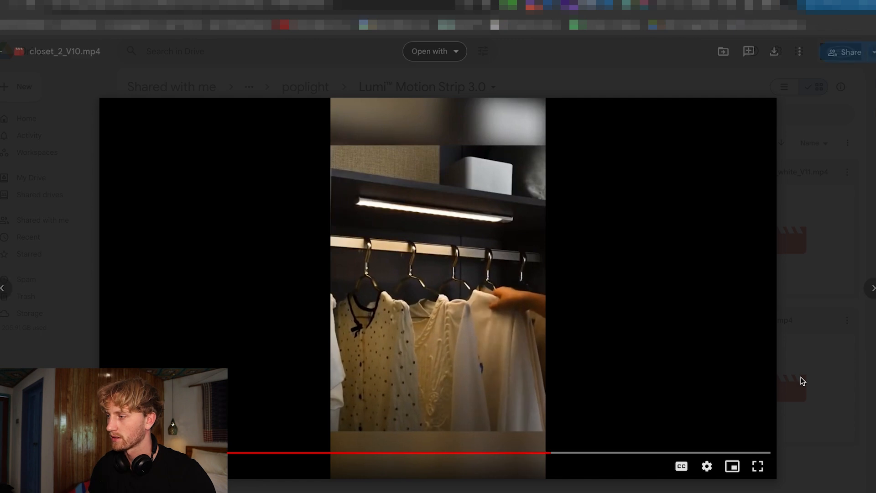
key("Escape")
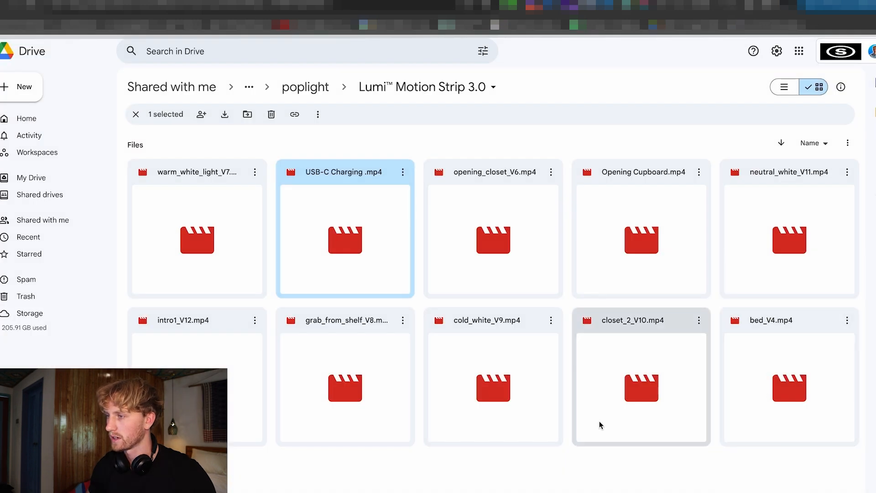
key("Escape")
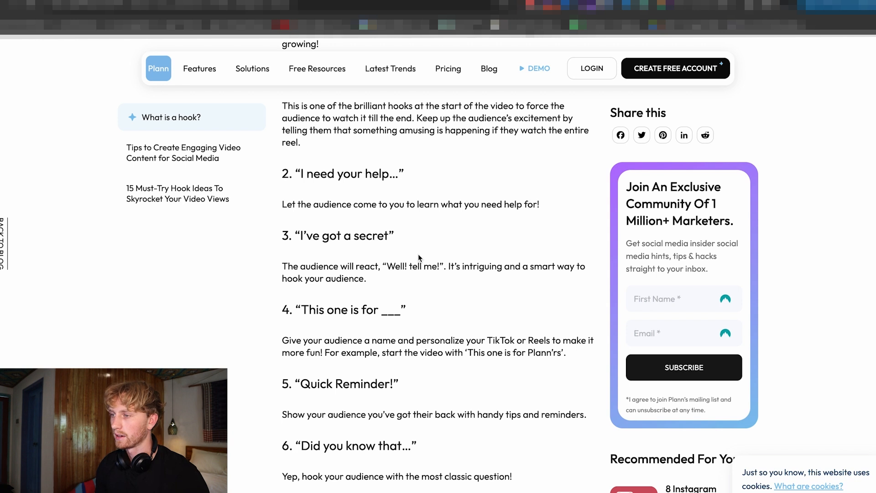
Read the hook ideas in the Plann article through number 9, "If you want to achieve_____ Listen up!", highlighting "Stop scrolling!" along the way.
scroll(419, 258, "up", 5)
scroll(418, 255, "down", 6)
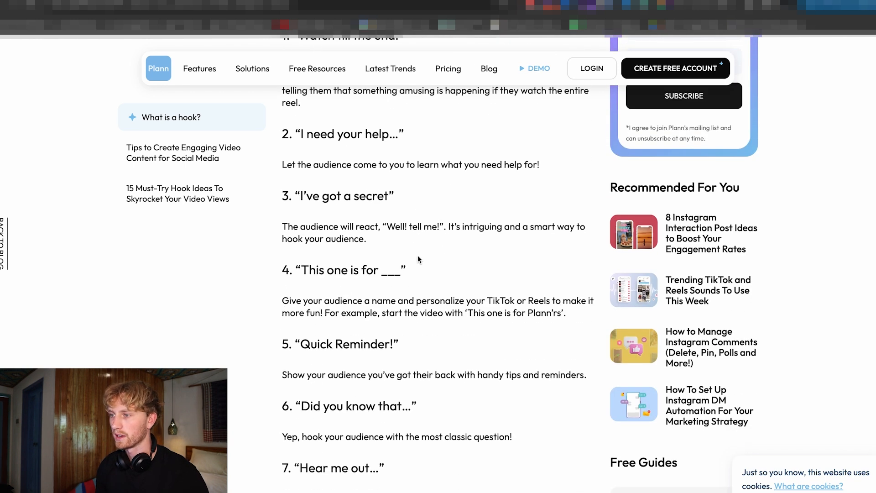
scroll(417, 257, "down", 2)
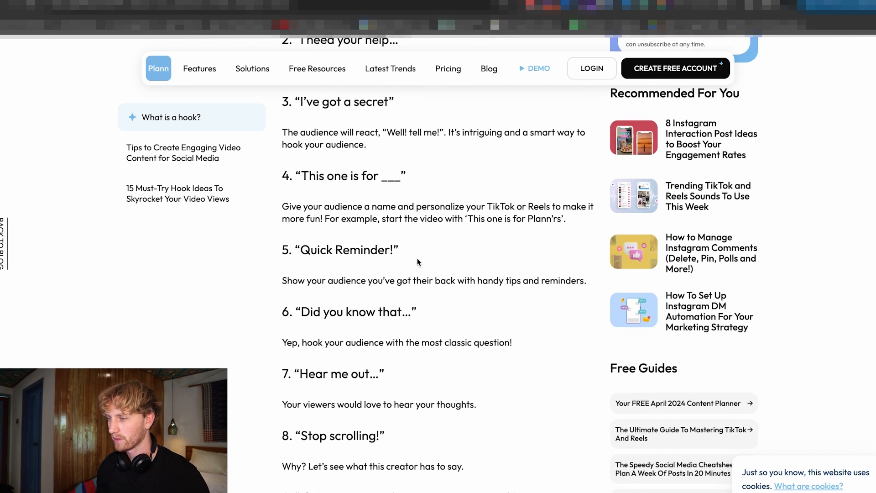
scroll(417, 256, "down", 2)
left_click_drag(393, 342, 300, 341)
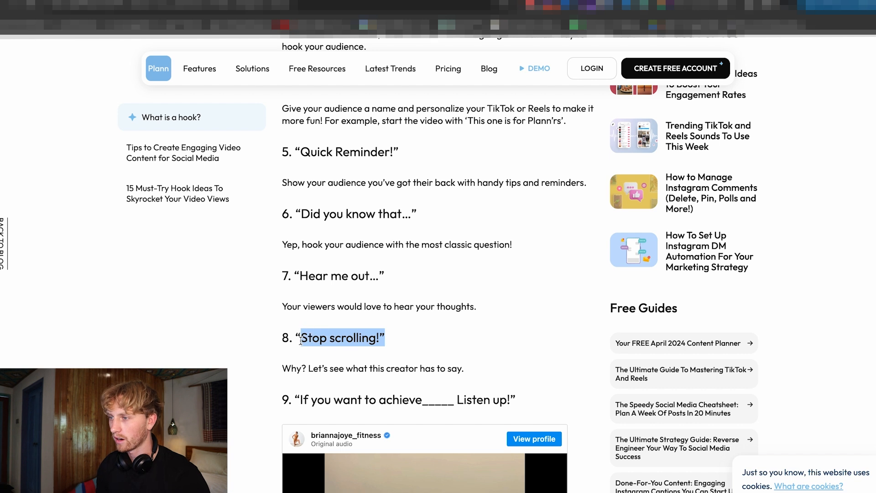
left_click(397, 343)
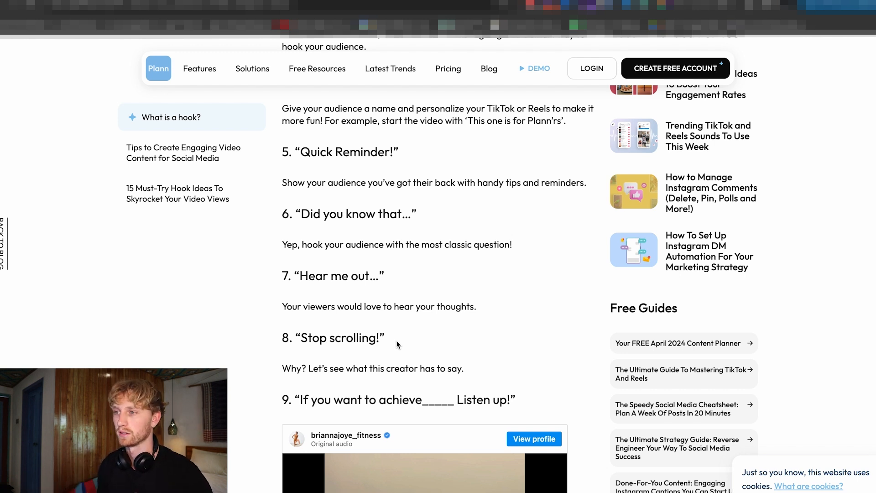
scroll(442, 320, "down", 3)
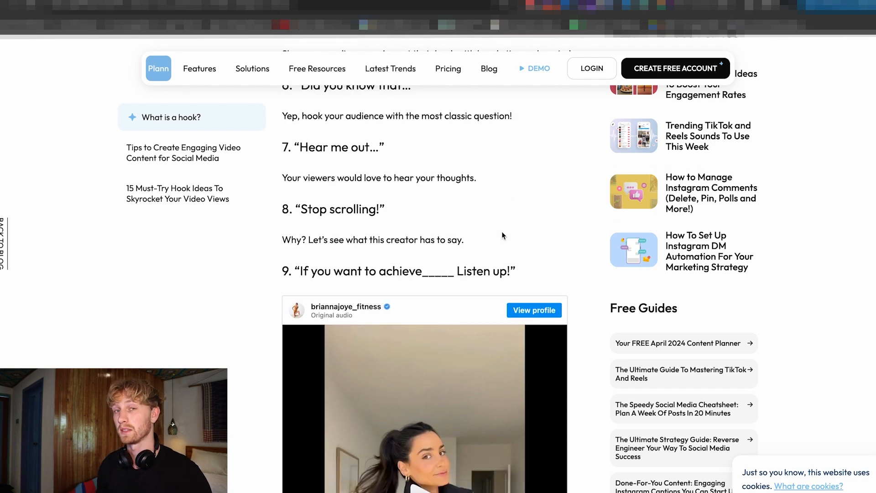
scroll(502, 236, "down", 2)
scroll(502, 236, "up", 1)
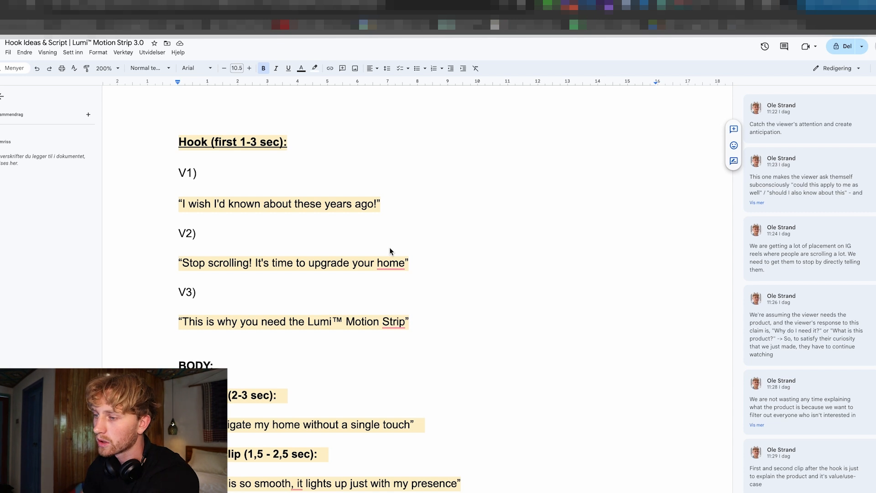
In the Google Docs script "Hook Ideas & Script | Lumi™ Motion Strip 3.0", review the hook section and read the full comment on hook V1.
scroll(391, 246, "down", 2)
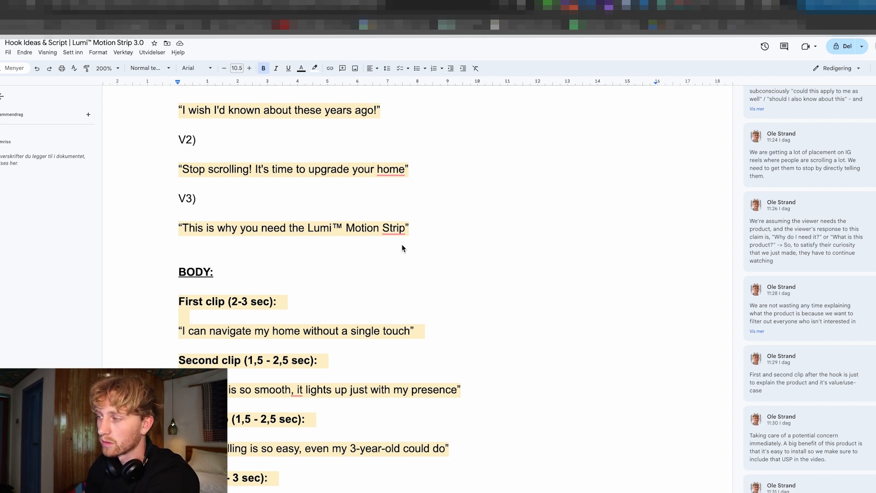
scroll(433, 282, "up", 2)
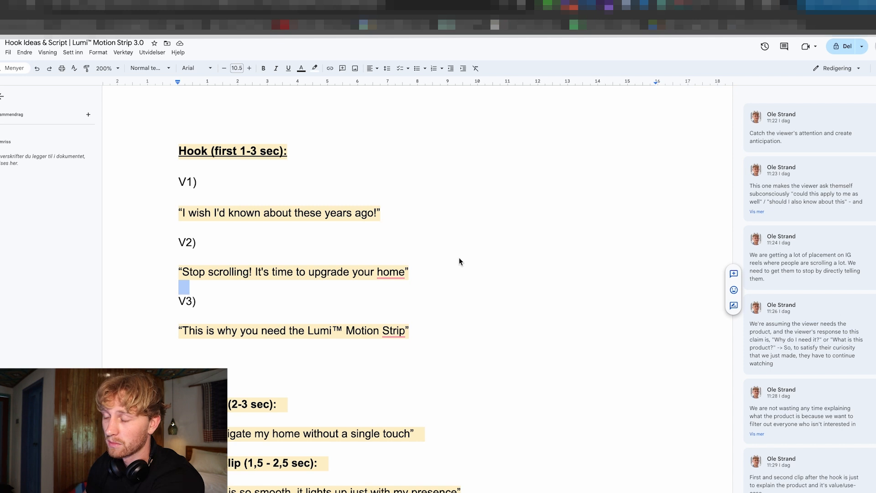
double_click(405, 197)
left_click(303, 212)
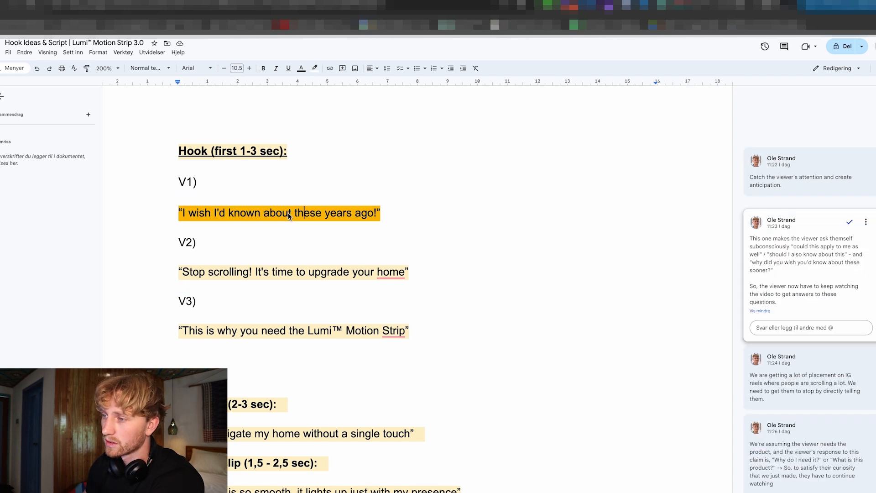
scroll(498, 233, "down", 1)
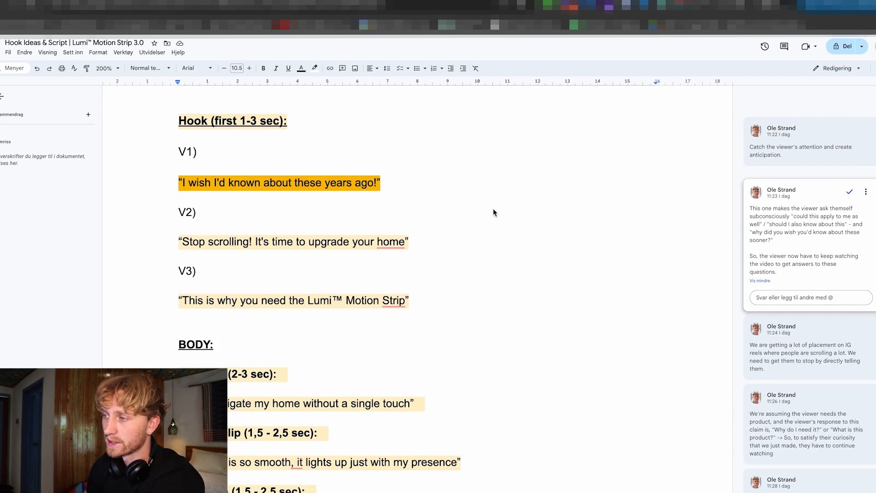
double_click(493, 211)
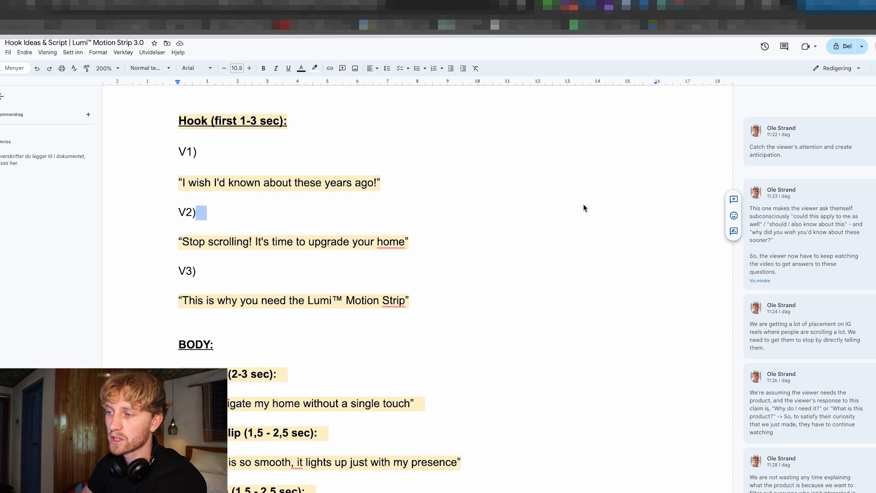
left_click(443, 187)
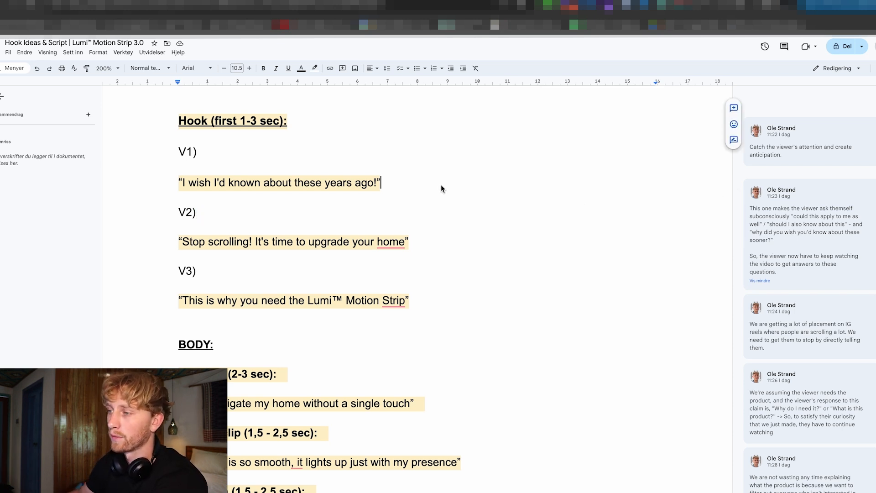
Compare hook versions V1, V2 and V3 with the comments explaining each of them.
scroll(637, 233, "down", 1)
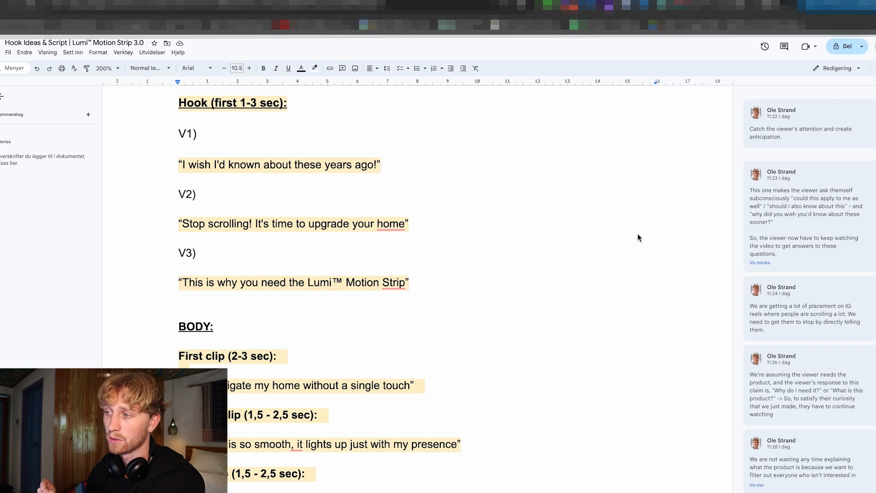
scroll(456, 230, "down", 1)
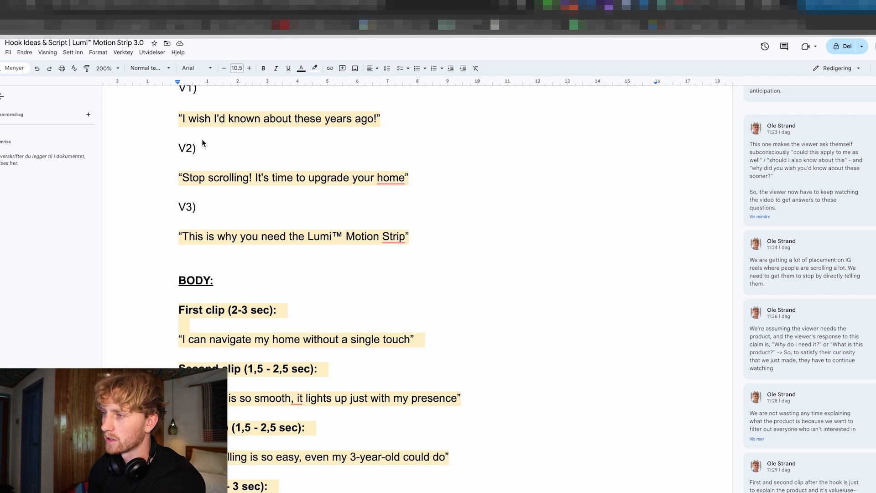
scroll(222, 127, "up", 1)
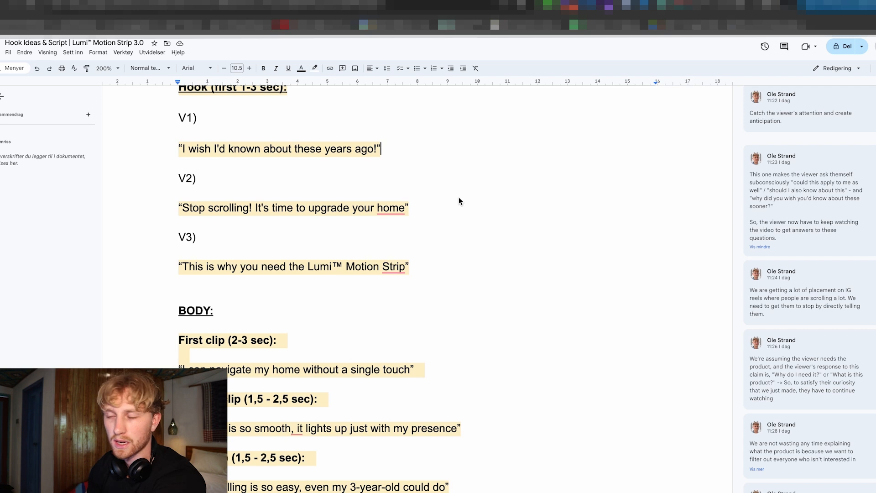
scroll(458, 201, "down", 1)
scroll(459, 201, "down", 1)
scroll(458, 201, "up", 1)
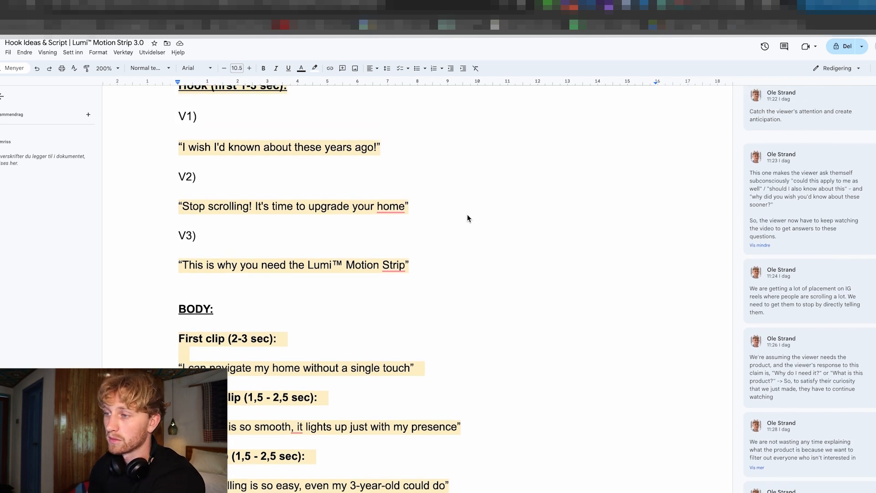
scroll(461, 218, "down", 1)
scroll(461, 216, "up", 1)
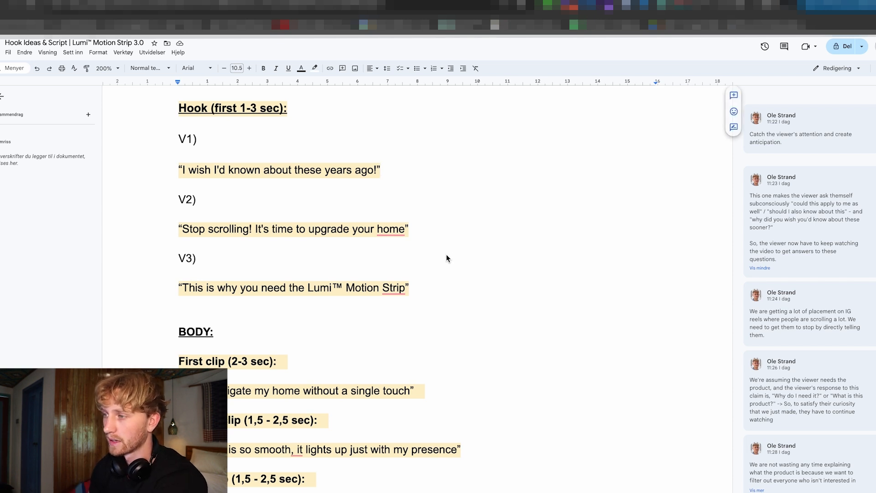
Read on from the V3 hook through the BODY section's three clip lines to the CTA.
scroll(441, 255, "down", 1)
scroll(438, 255, "down", 1)
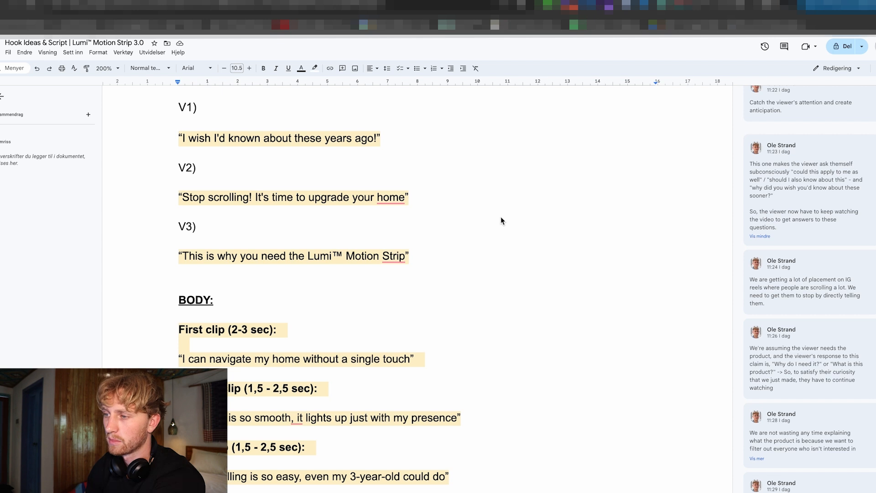
scroll(270, 254, "down", 1)
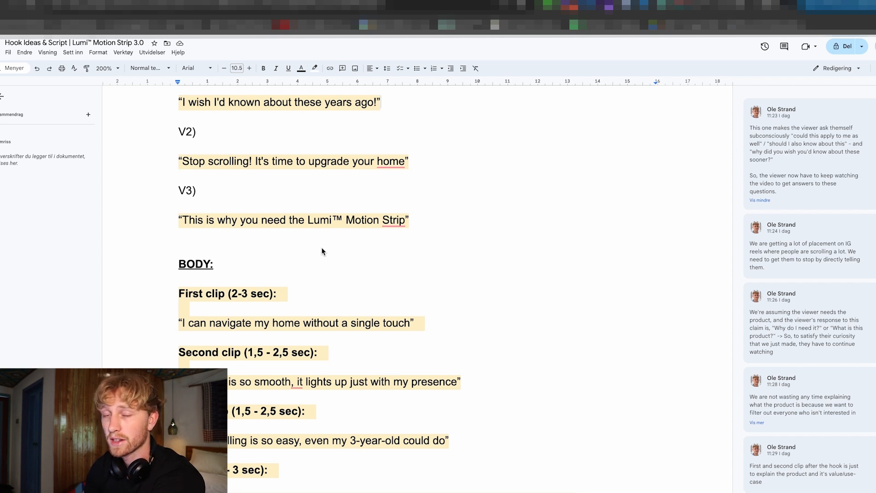
scroll(314, 251, "down", 1)
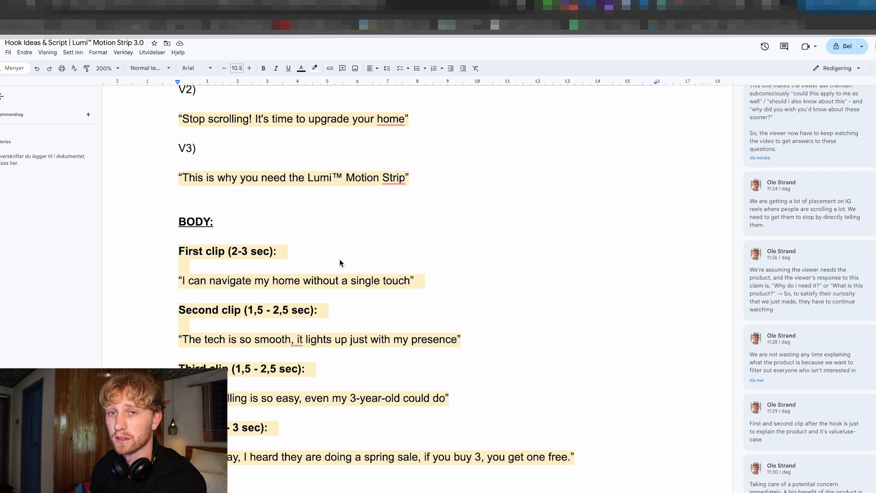
scroll(339, 259, "down", 2)
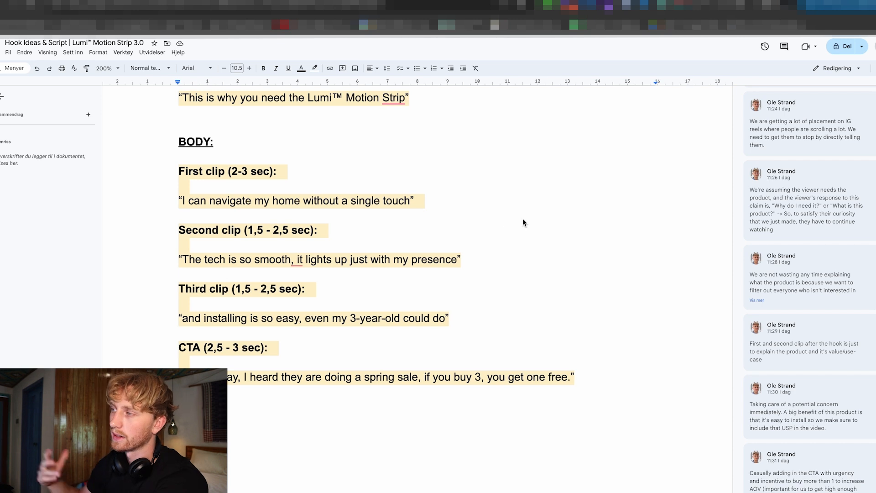
scroll(520, 226, "down", 1)
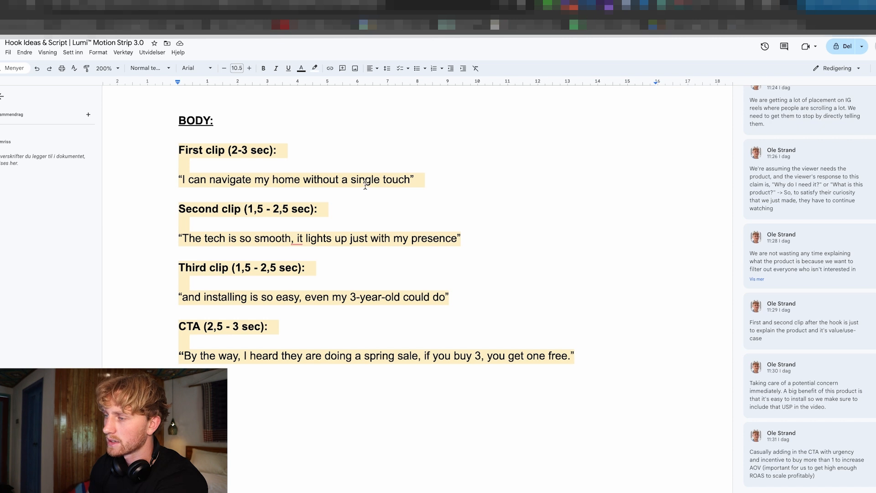
Read the full comment on the first clip and open the comment on the second clip.
left_click(782, 262)
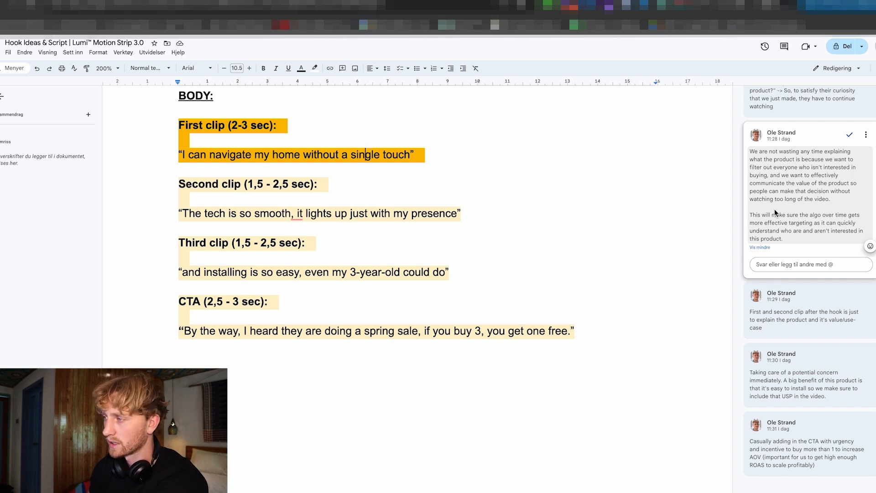
scroll(265, 173, "down", 1)
left_click(264, 166)
scroll(285, 174, "down", 1)
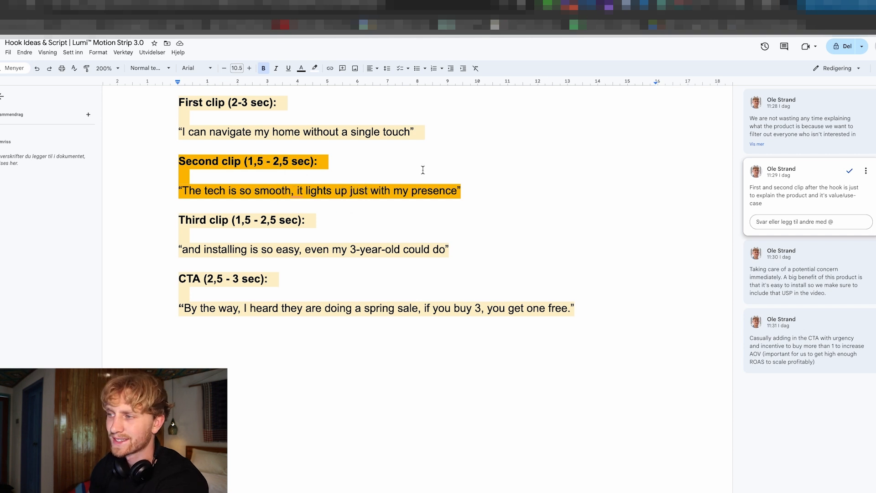
scroll(456, 180, "up", 1)
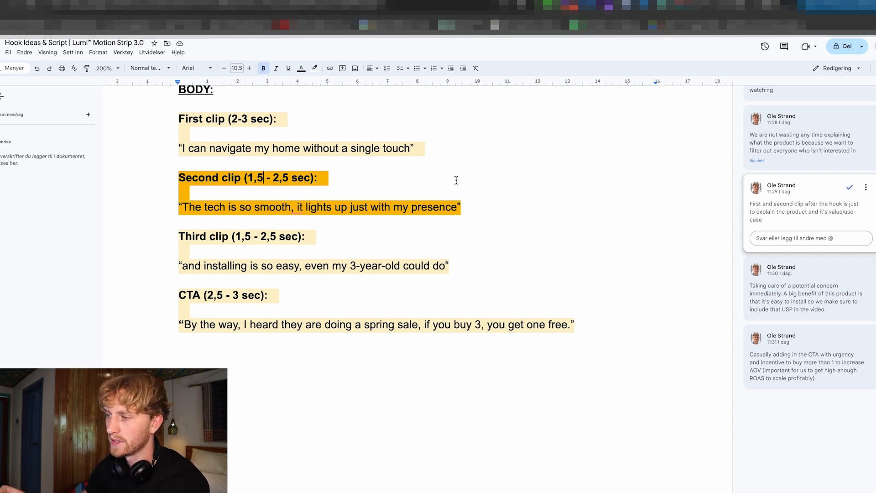
Review the second clip's line with its comment, and read the third clip's comment about easy installation.
left_click(512, 204)
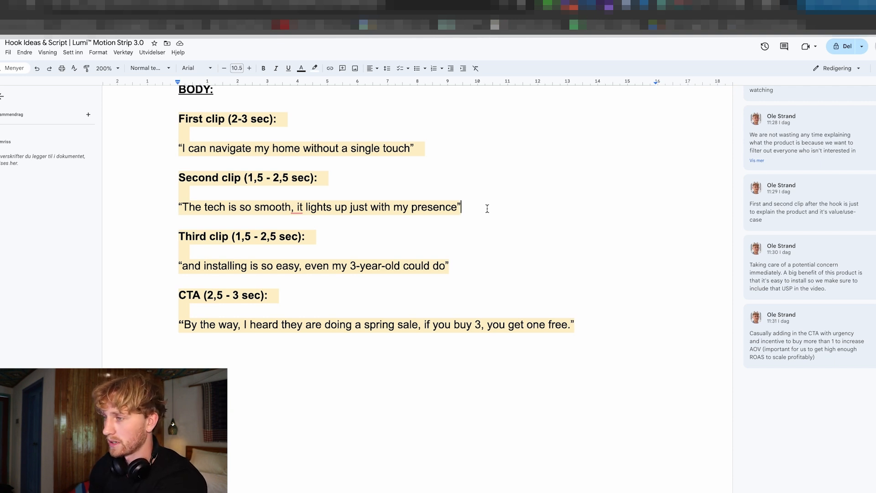
scroll(486, 208, "down", 1)
left_click(404, 195)
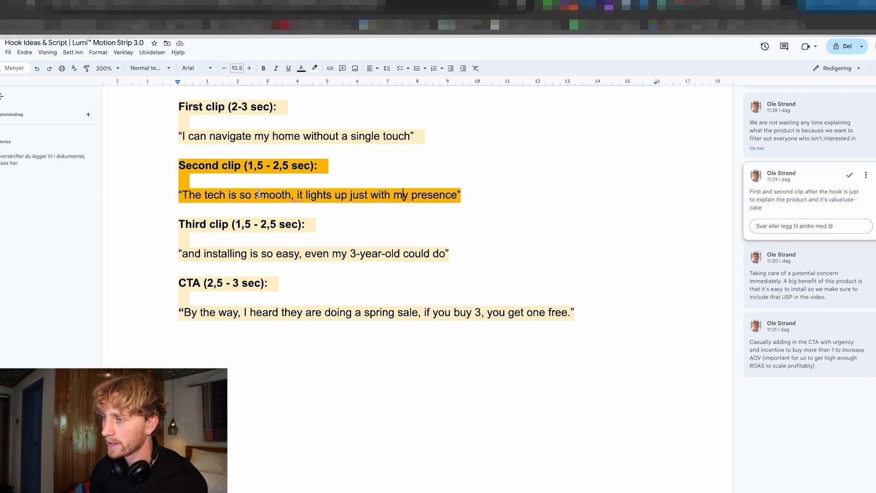
scroll(242, 190, "down", 1)
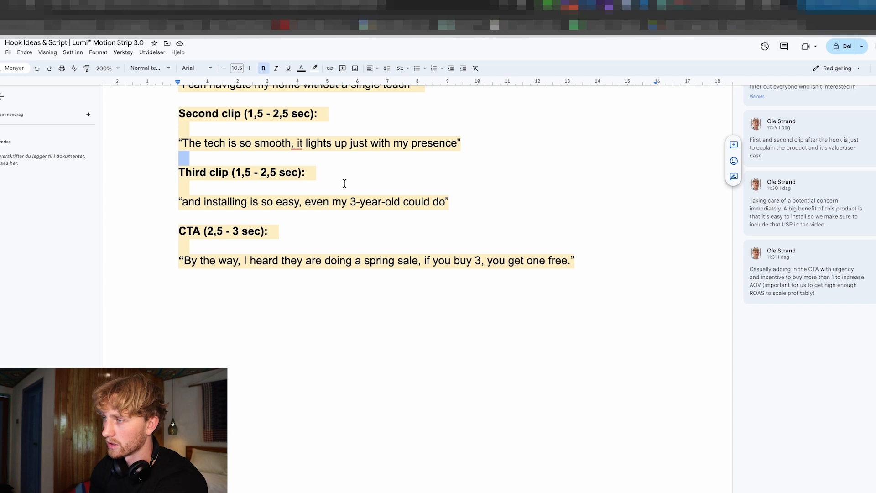
left_click(299, 186)
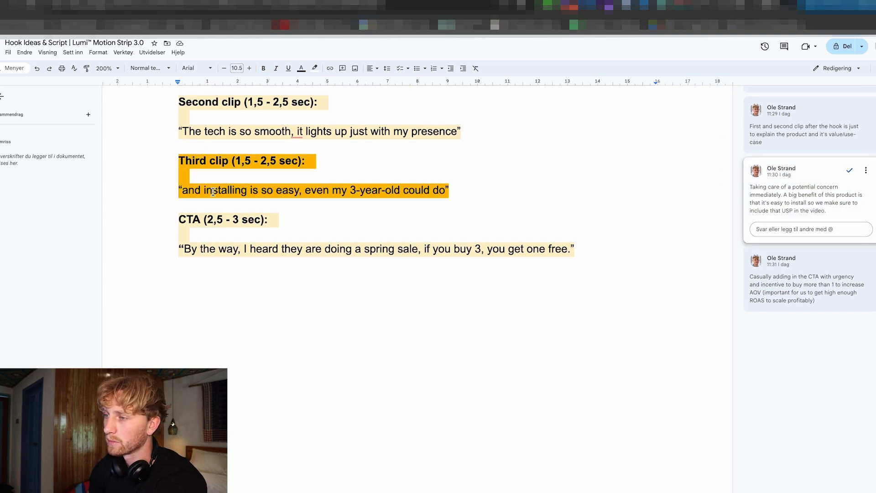
left_click(462, 179)
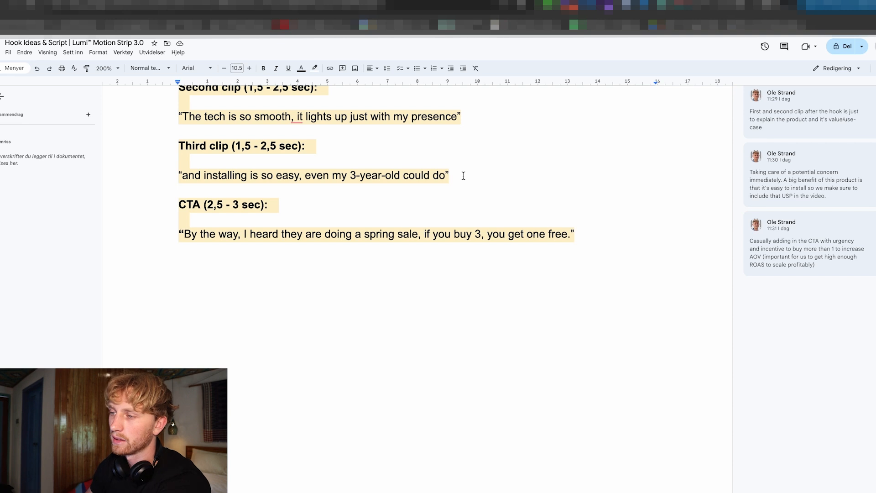
Read the CTA line and its comment, highlighting the words "spring sale".
scroll(400, 197, "up", 1)
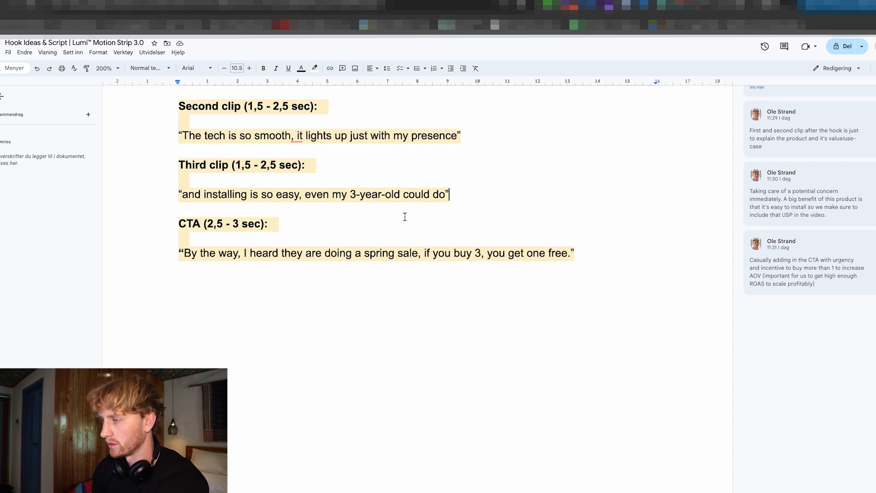
scroll(412, 213, "down", 1)
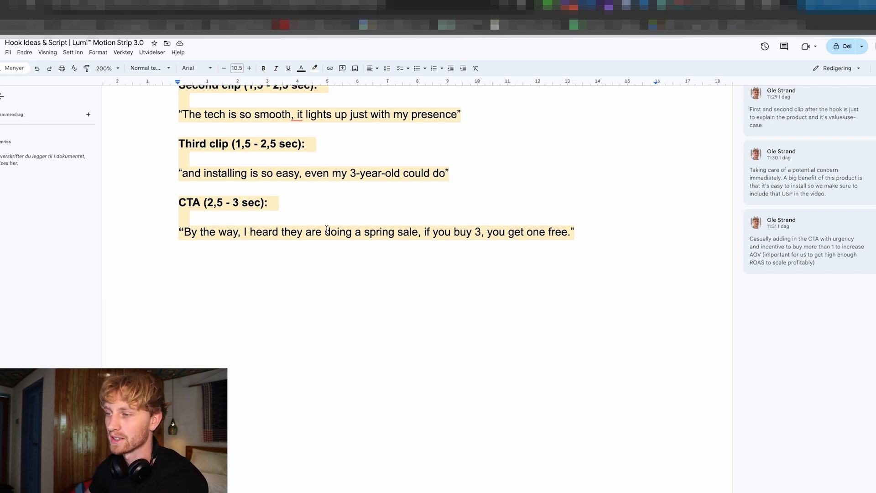
scroll(409, 214, "down", 1)
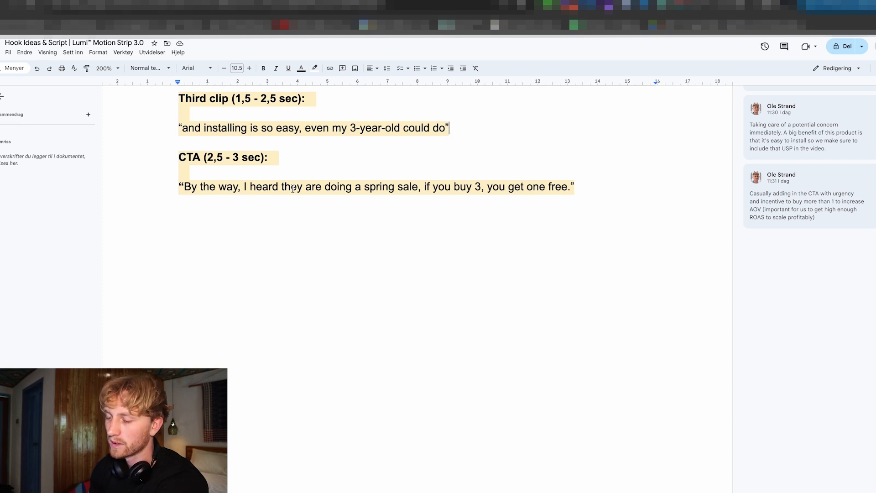
scroll(353, 227, "up", 1)
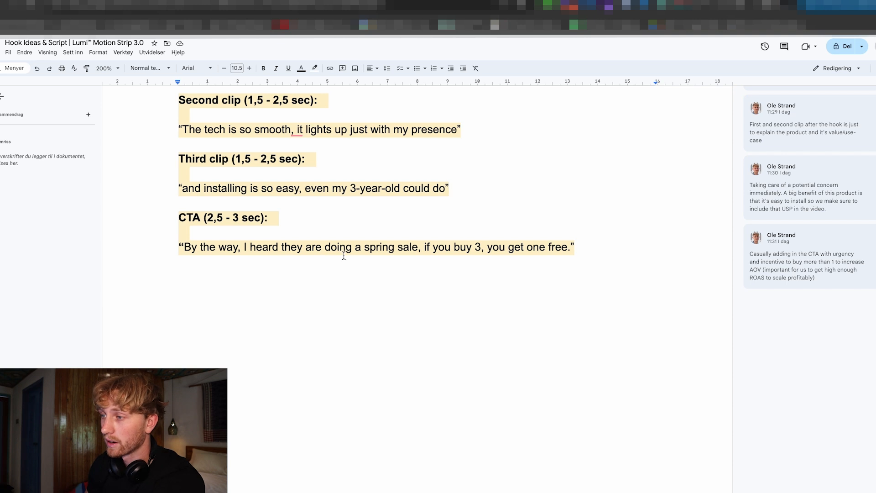
left_click_drag(364, 247, 418, 250)
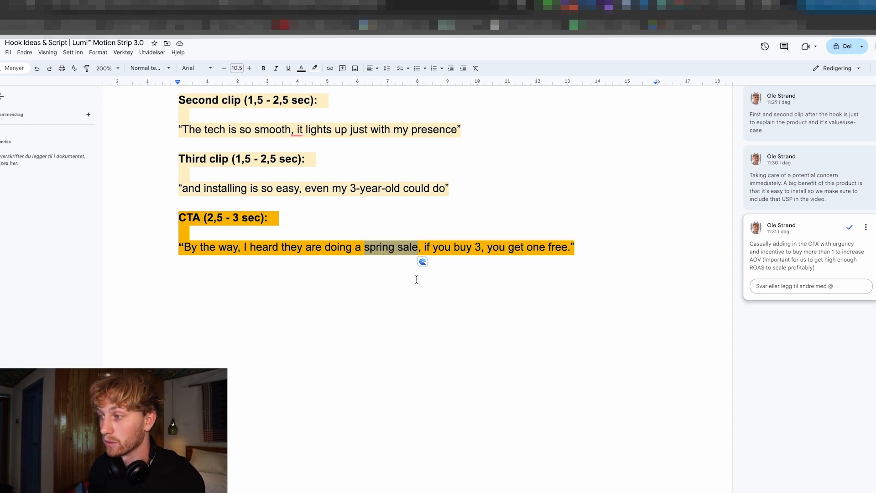
Highlight the CTA offer "if you buy 3, you get one free", clear the selection, and go back up the script.
left_click(422, 247)
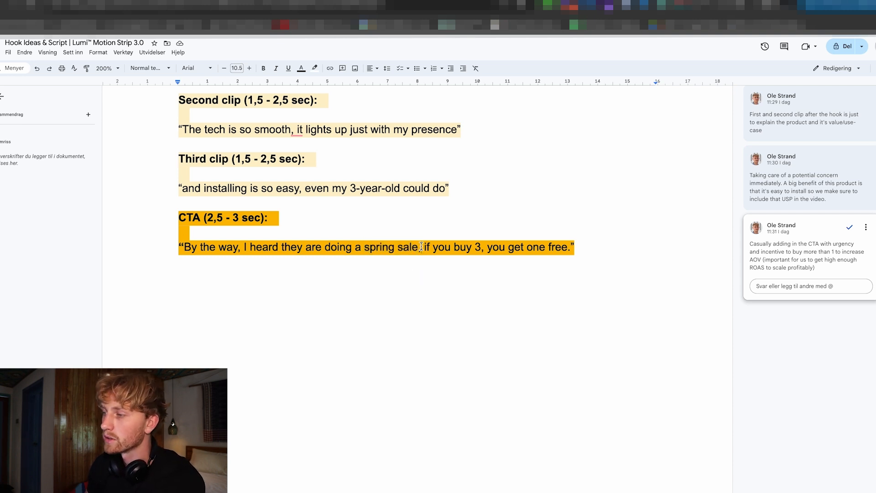
left_click_drag(425, 248, 569, 250)
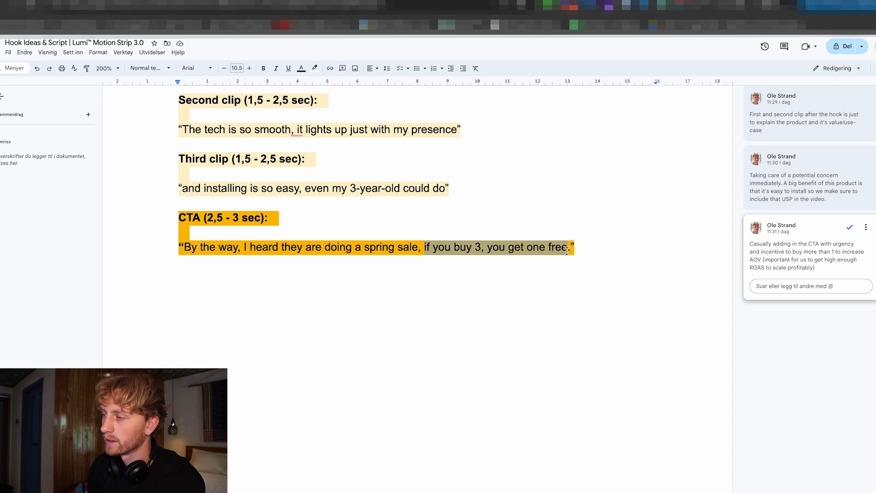
left_click(622, 254)
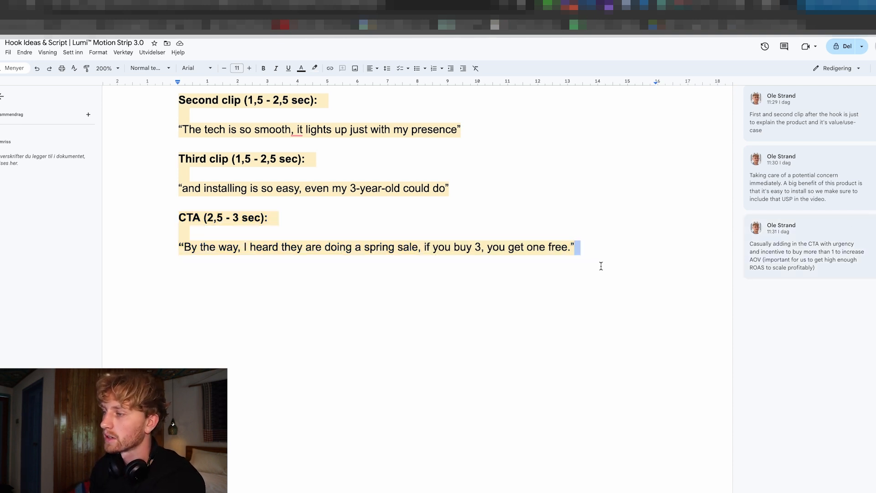
scroll(598, 267, "up", 5)
scroll(595, 271, "up", 4)
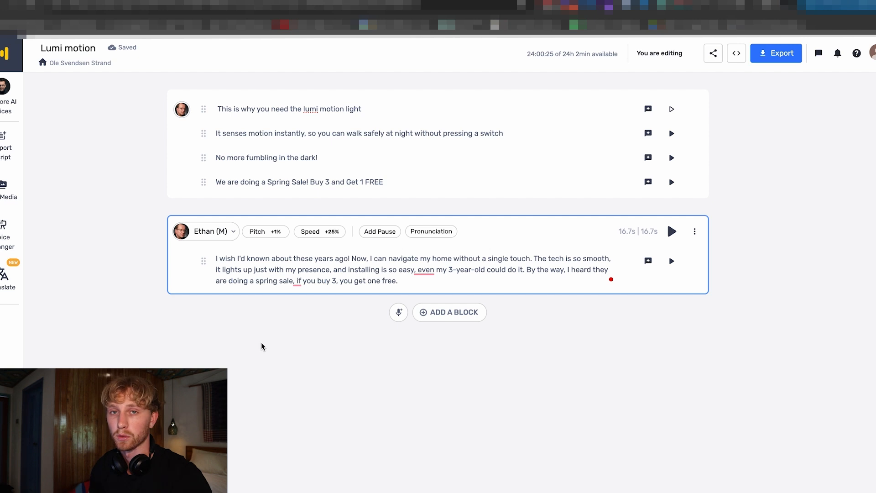
Switch to the Lumi motion voiceover project and examine the ad script block's text and its available block options.
left_click_drag(425, 285, 216, 259)
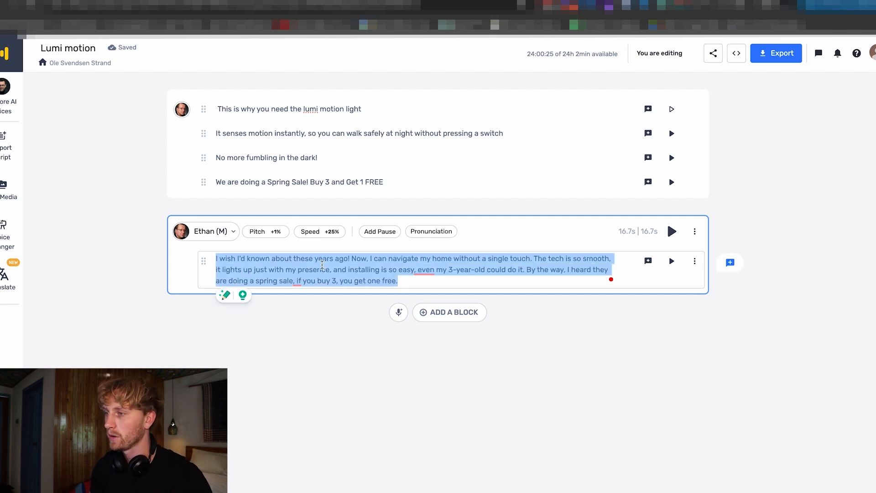
left_click(695, 231)
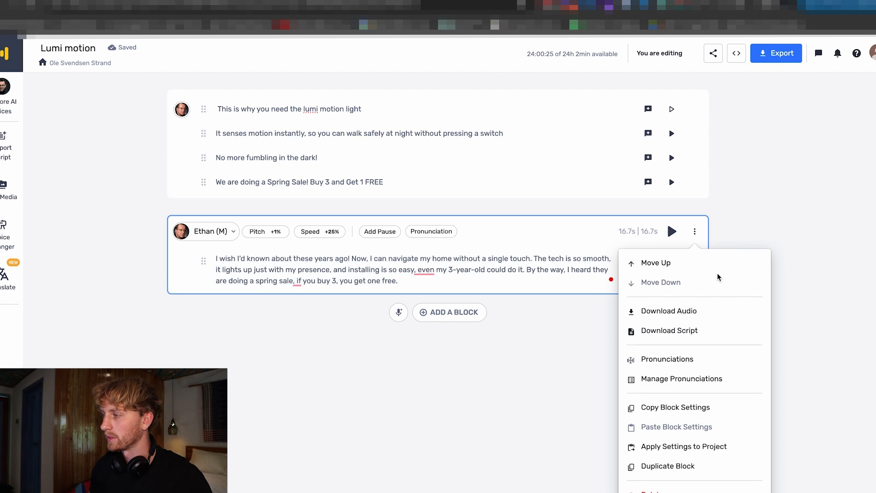
left_click(851, 196)
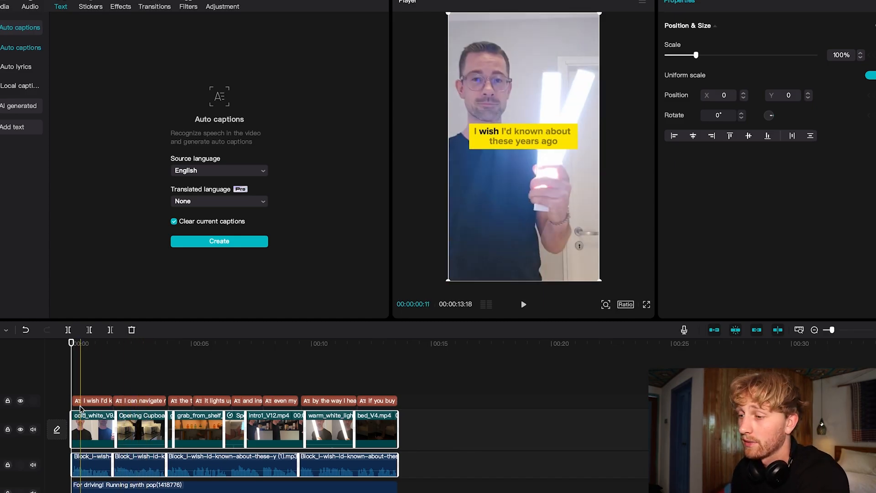
Switch to CapCut and examine the opening cold_white hook clip with its caption near the start of the timeline.
left_click(48, 366)
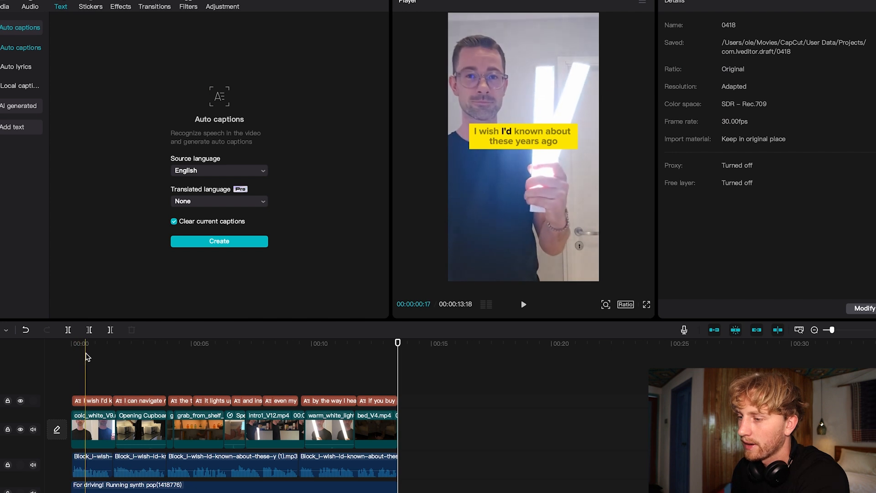
left_click(91, 419)
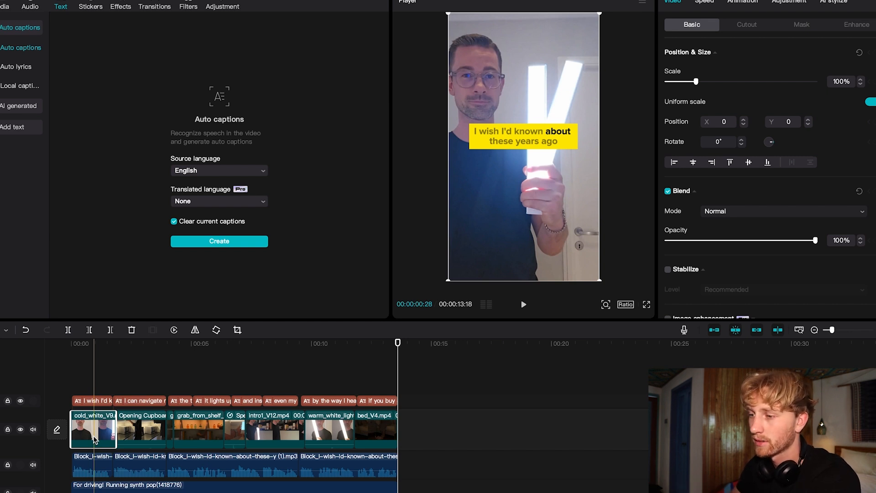
left_click(81, 351)
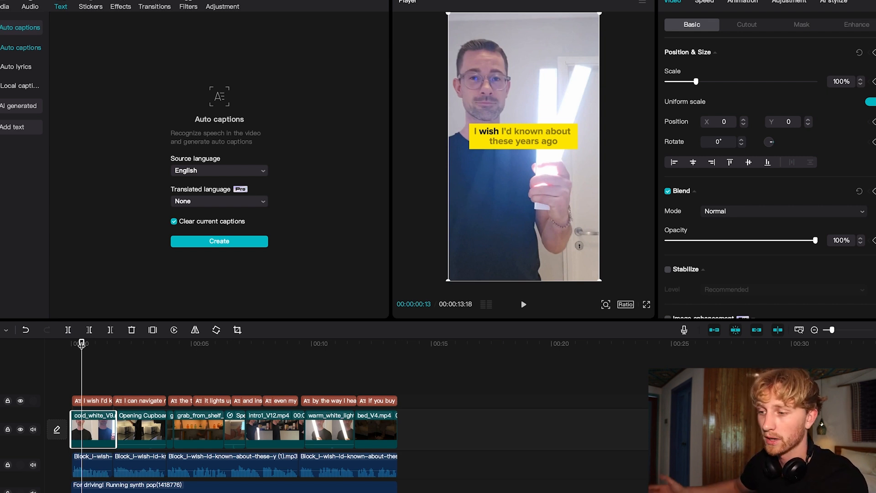
Scrub through the remaining clips to check how footage and captions match the script, then return to the start.
left_click_drag(82, 345, 129, 343)
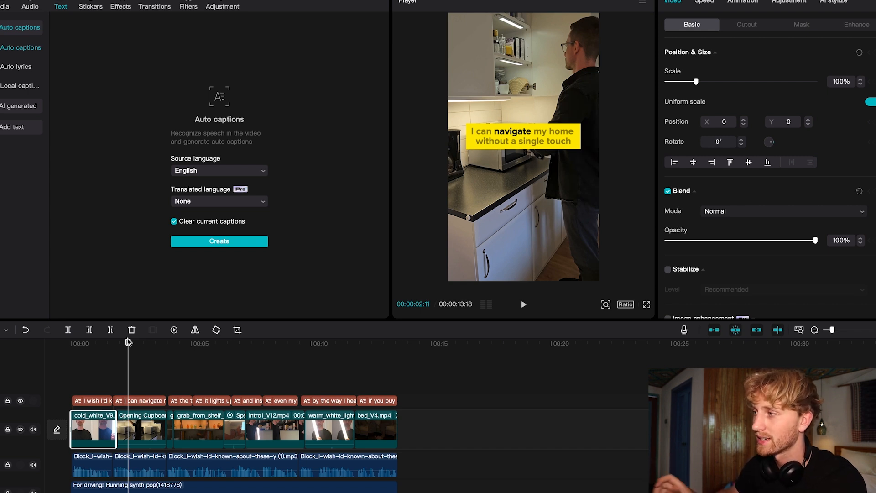
left_click_drag(128, 342, 195, 345)
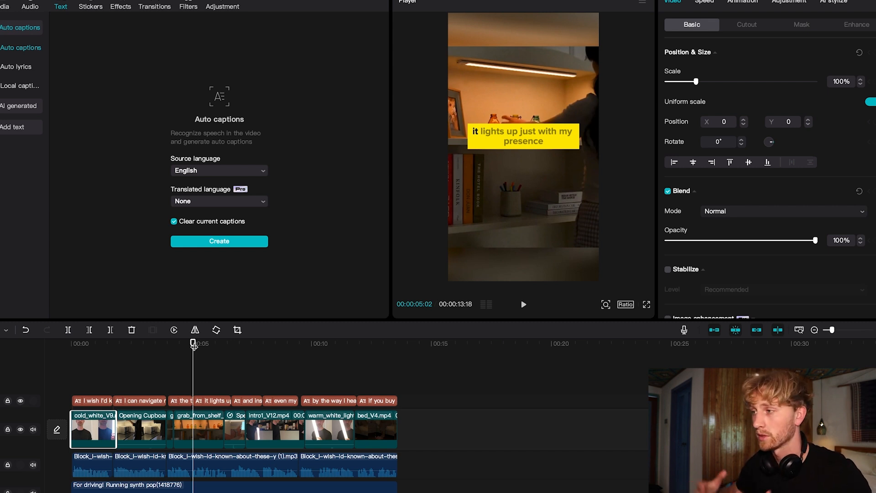
left_click_drag(194, 345, 363, 351)
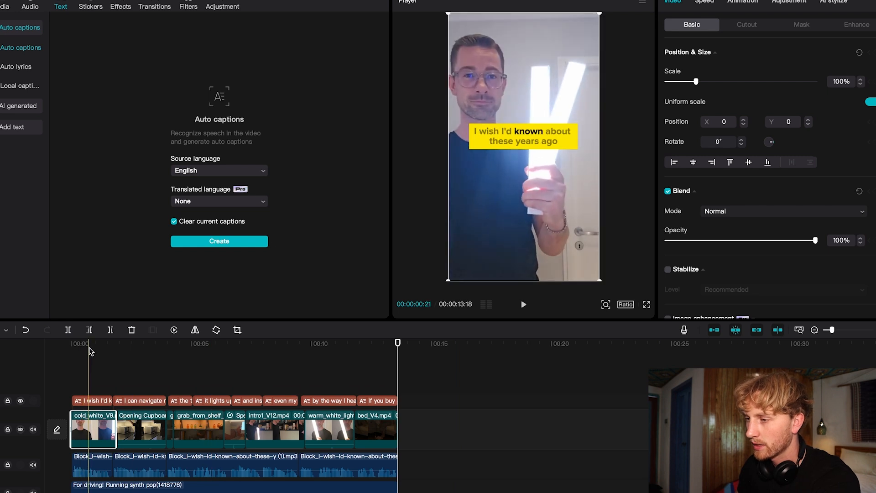
left_click(66, 349)
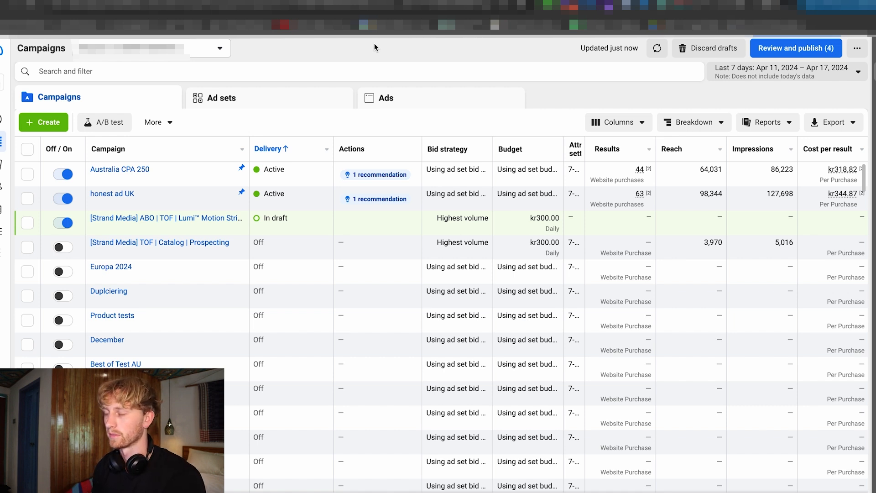
Switch to Meta Ads Manager and create a campaign with the Sales objective and the Manual sales campaign setup.
left_click(48, 123)
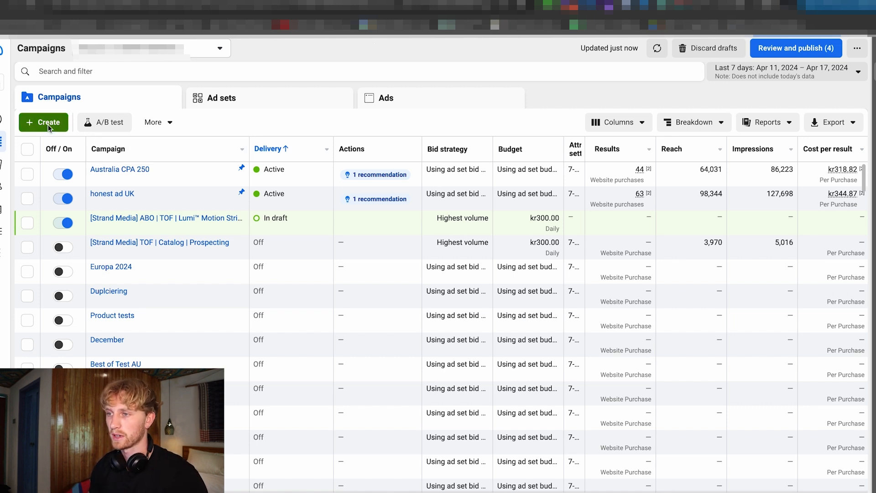
left_click(294, 340)
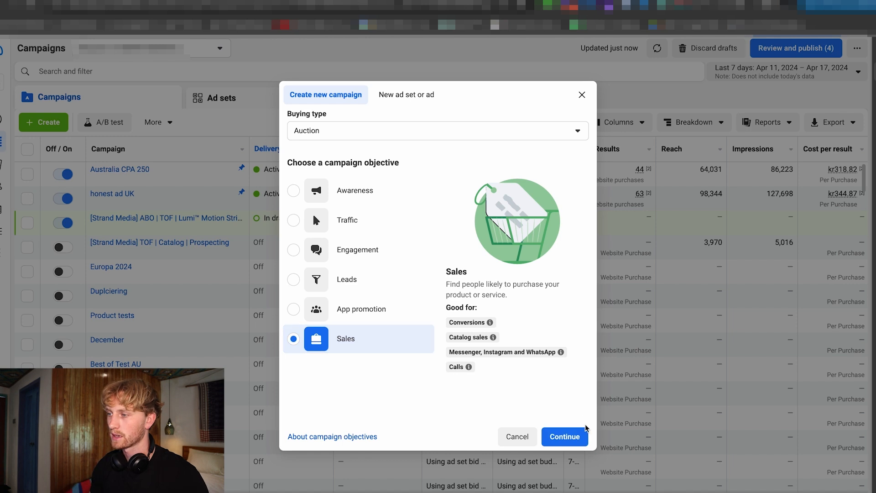
left_click(574, 447)
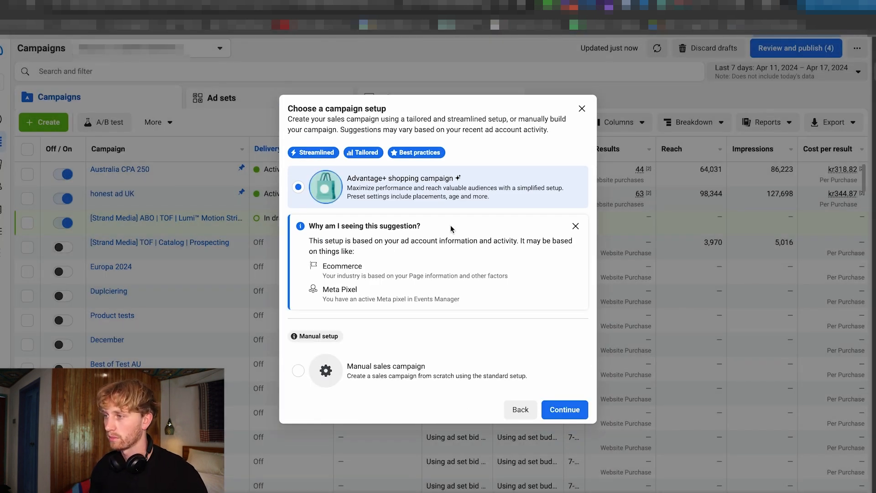
left_click(397, 381)
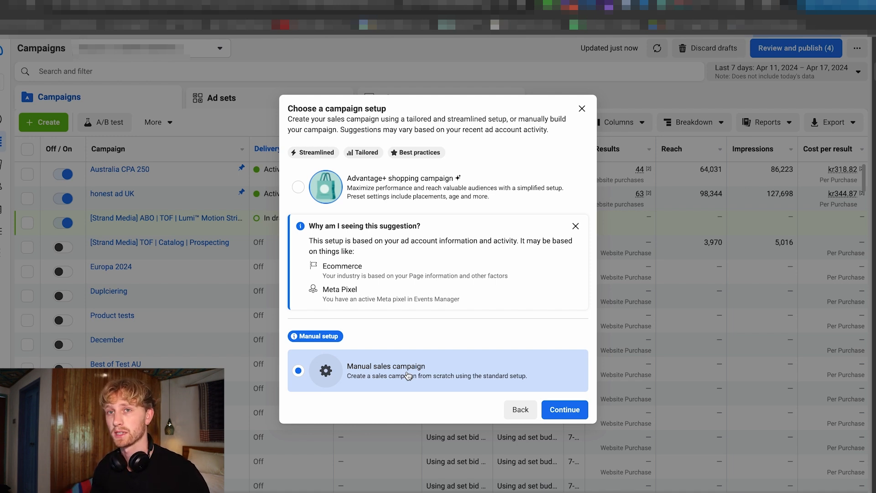
left_click(562, 410)
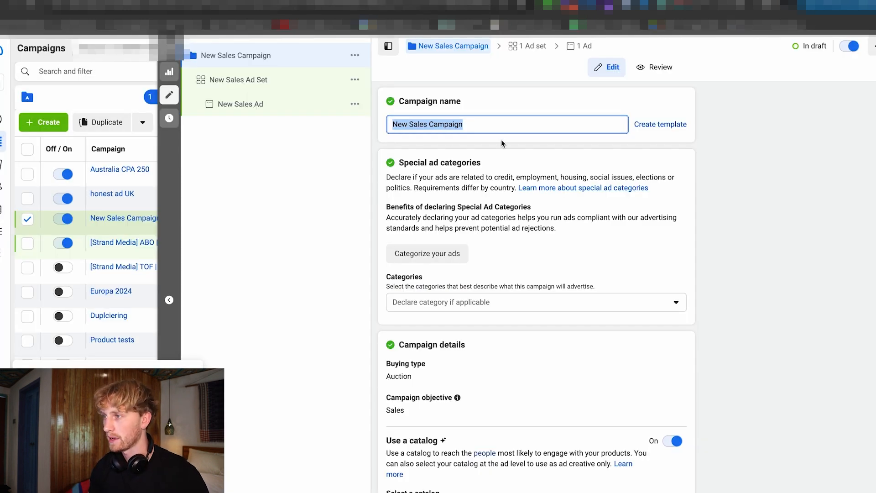
Name the campaign "[Strand Media] ABO | TOF | Lumi™ Motion Strip 3.0" and turn off the use of a catalog.
type("[Strand Media] ABO | TOF | Lumi™ Motion Strip 3.0")
left_click(518, 95)
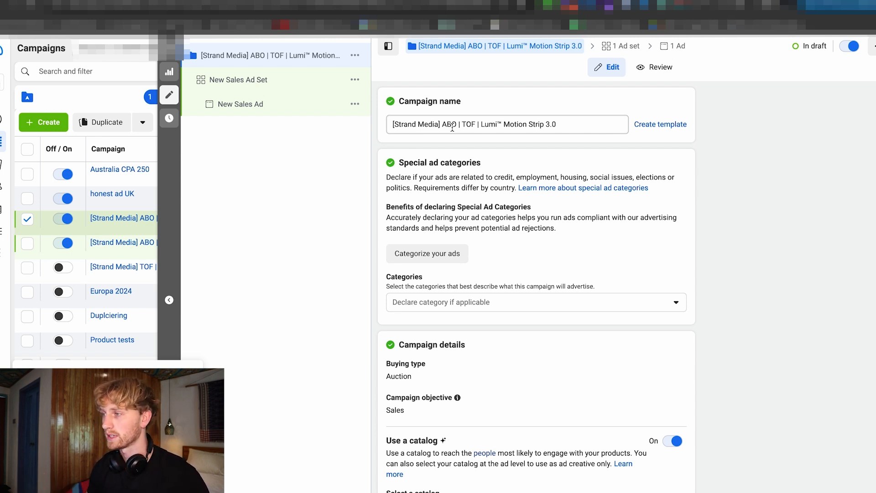
left_click(469, 126)
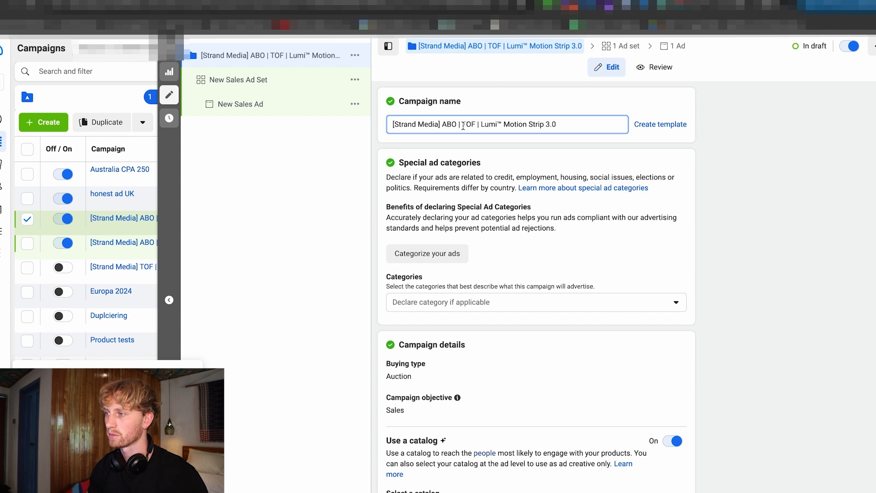
left_click_drag(465, 125, 576, 126)
left_click(501, 107)
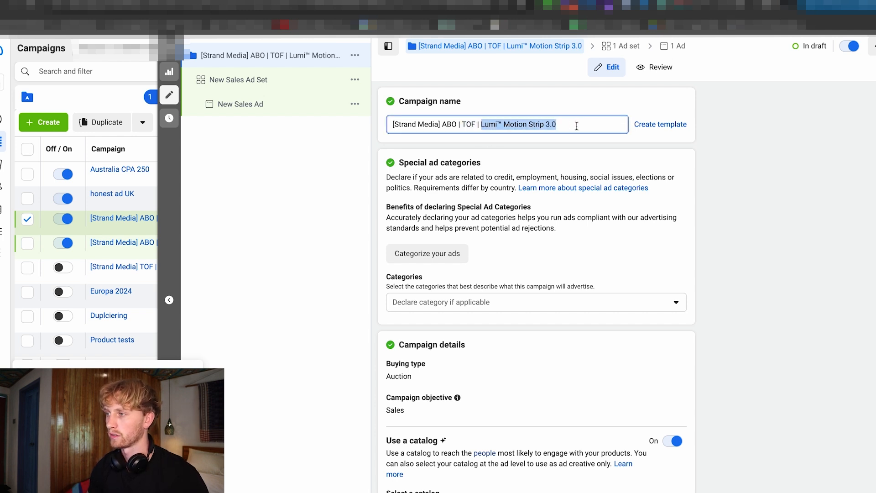
left_click(512, 107)
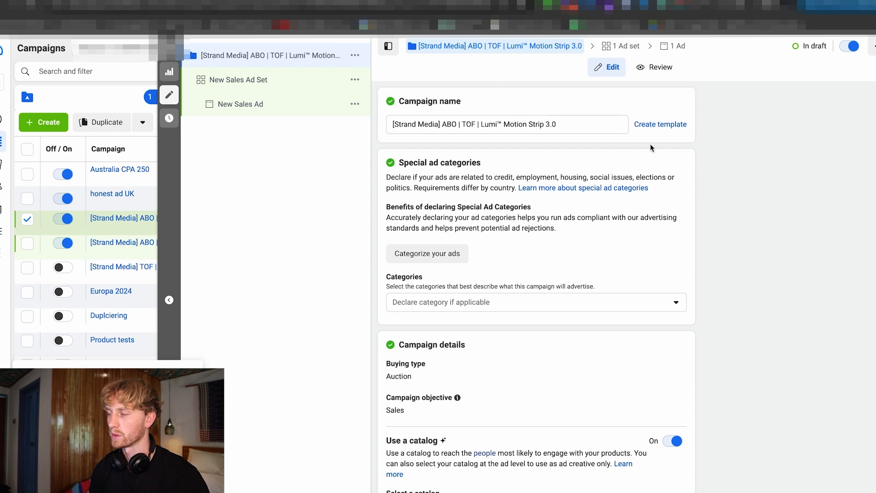
scroll(643, 146, "down", 3)
left_click(671, 303)
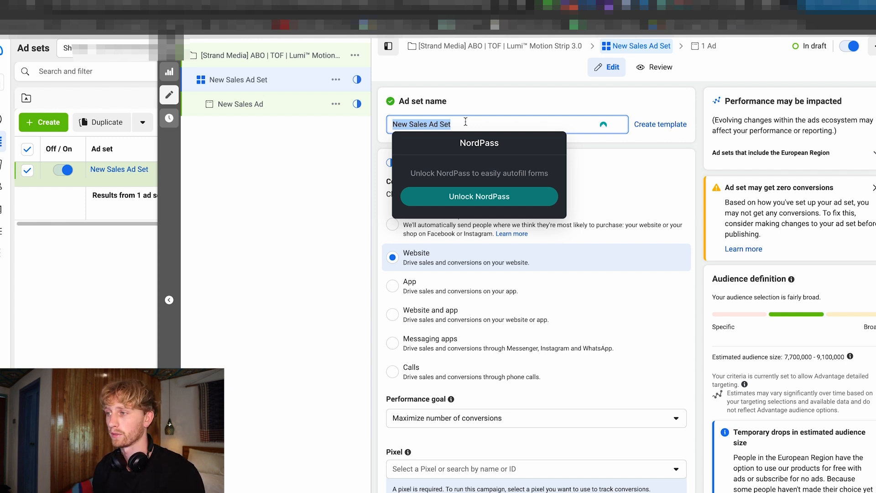
Open the campaign's new ad set and name it "Broad | Exclude retargeting".
type("Broa")
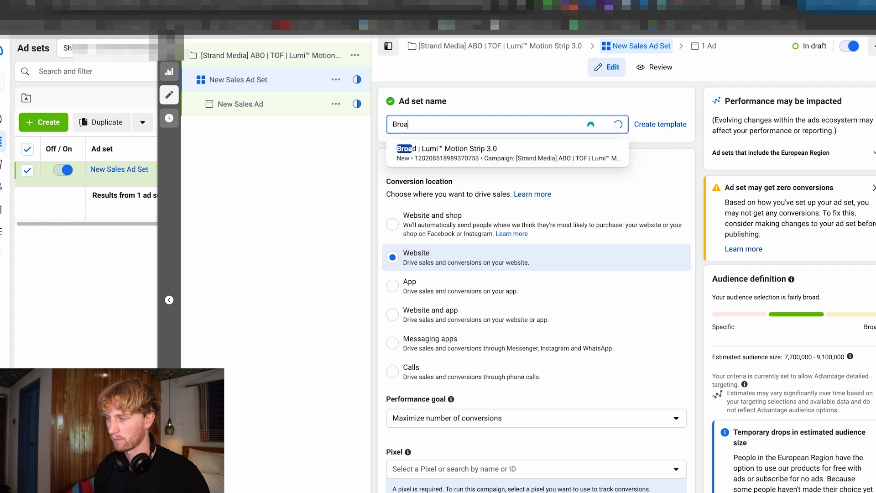
type("d | Exclude re")
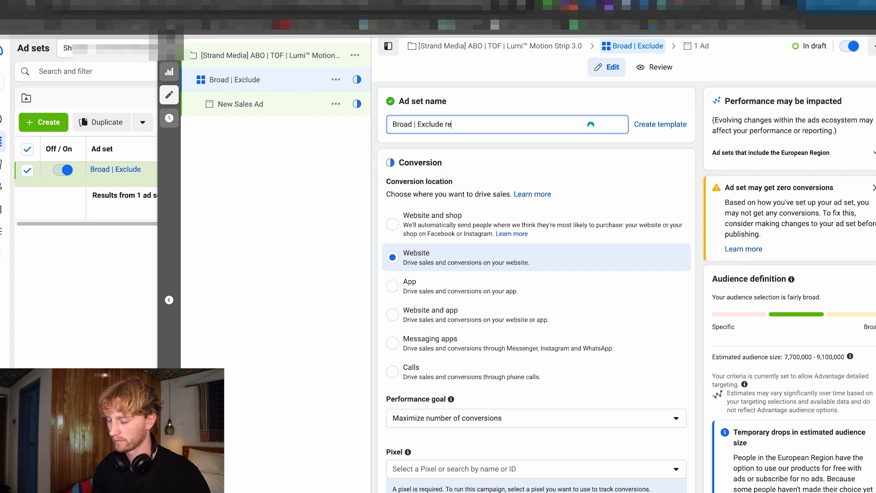
type("targeting")
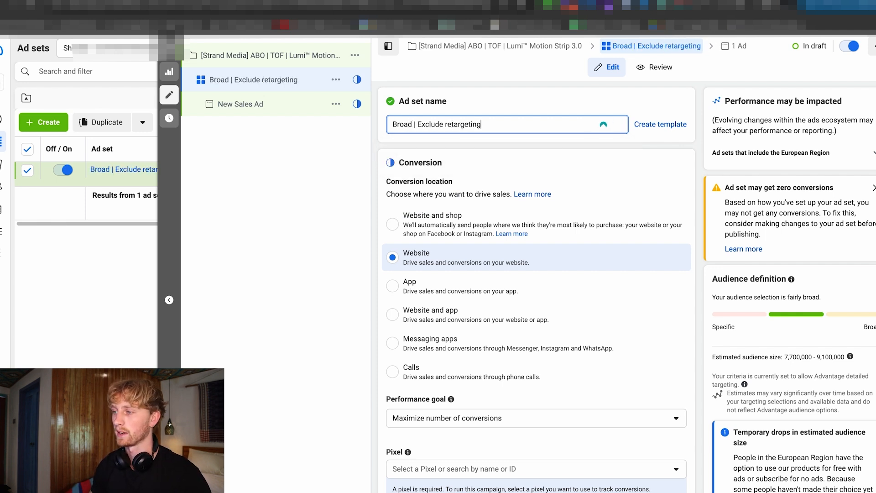
left_click(543, 103)
Set the ad set's performance goal to Maximize value of conversions, leaving Website as the conversion location.
scroll(462, 358, "down", 4)
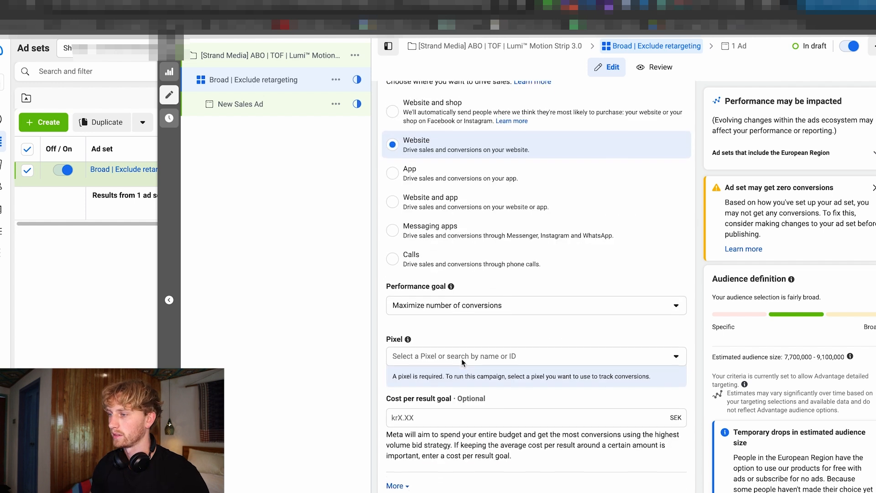
scroll(476, 241, "down", 1)
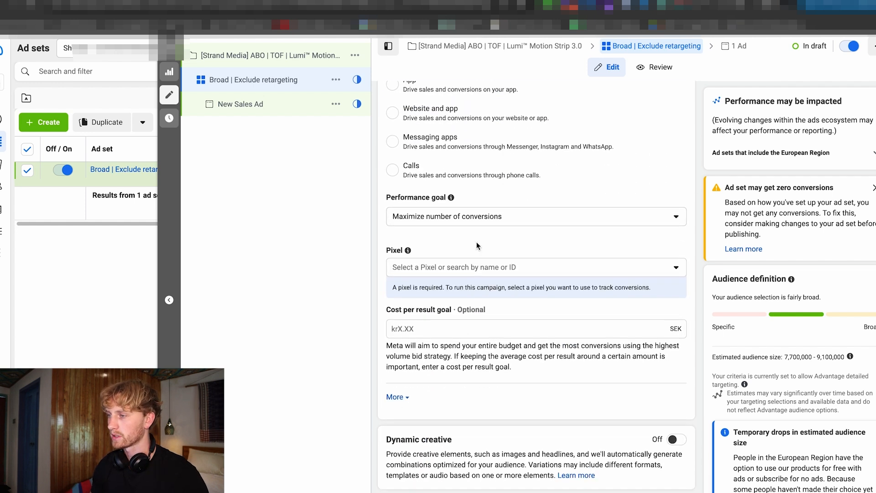
scroll(465, 224, "up", 2)
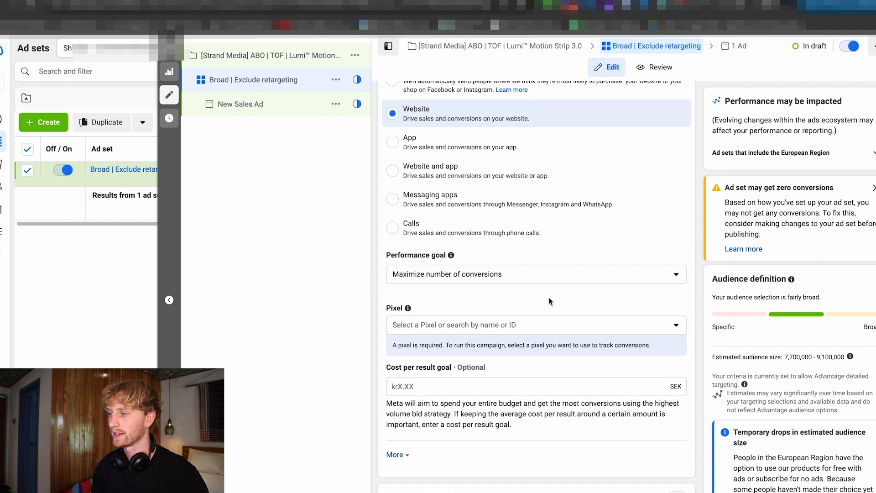
left_click(397, 277)
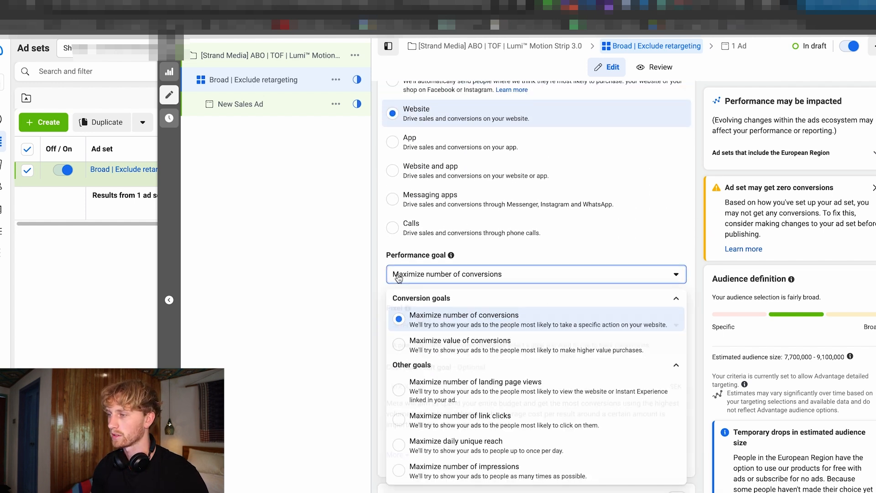
left_click(480, 348)
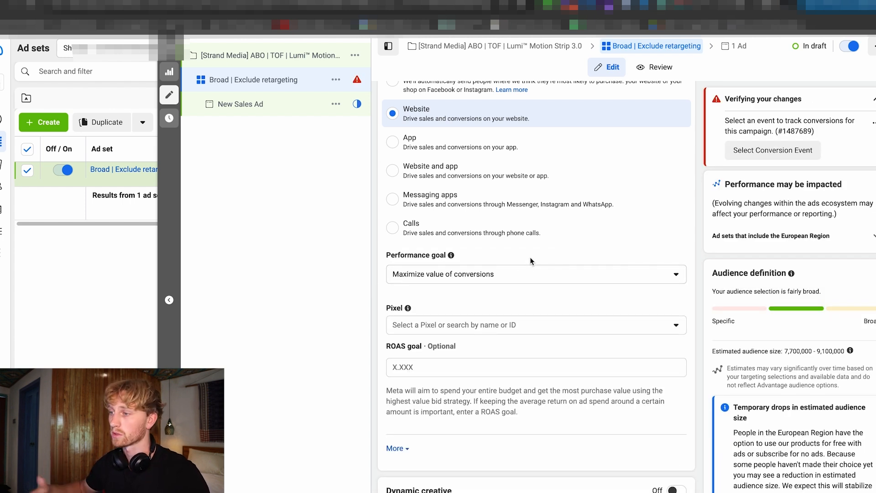
Select the PopLight pixel for the ad set and set its conversion event to Purchase.
scroll(492, 277, "down", 2)
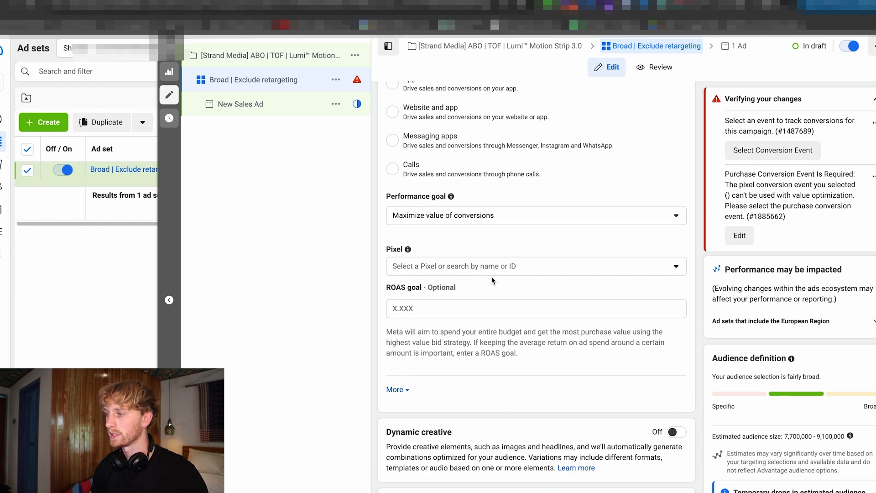
left_click(477, 273)
left_click(457, 330)
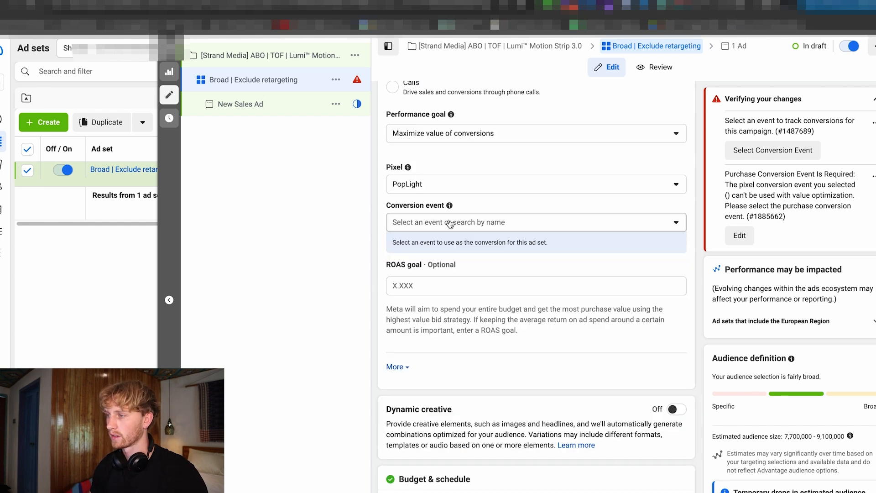
left_click(459, 222)
left_click(454, 337)
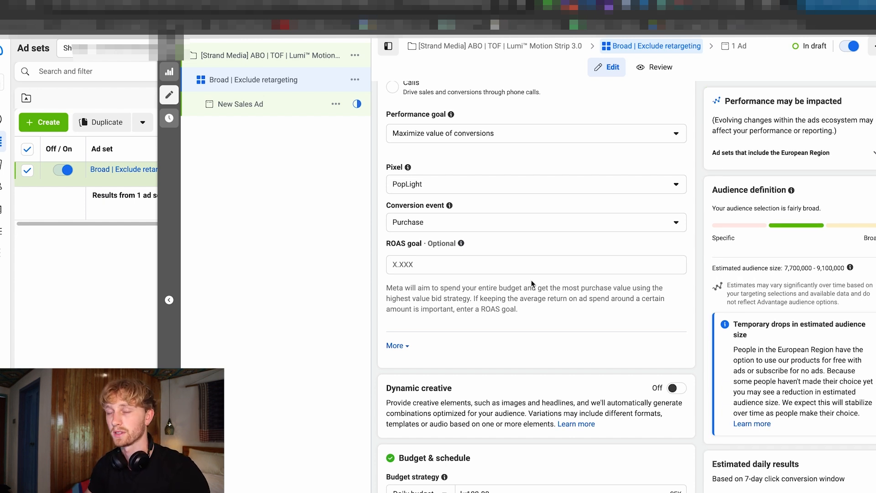
Review the ad set's ROAS goal, dynamic creative, budget and schedule, audience, beneficiary and placement settings.
scroll(529, 292, "down", 2)
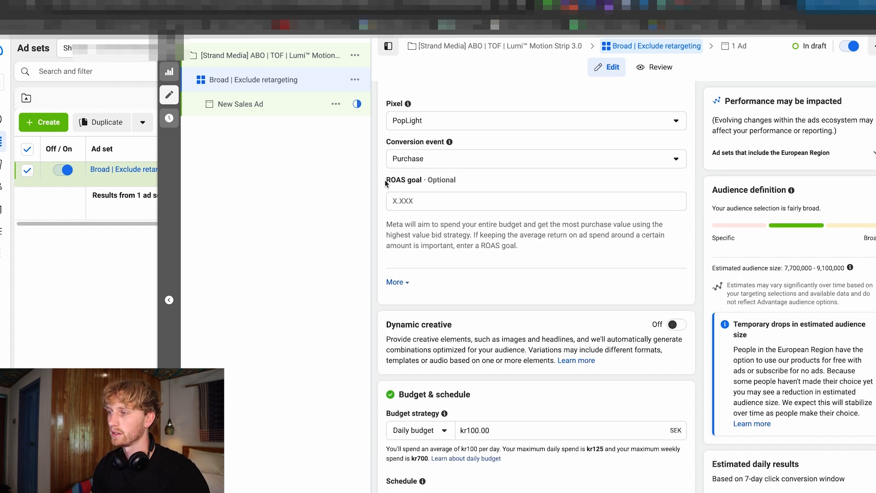
left_click_drag(386, 181, 420, 181)
scroll(392, 221, "down", 3)
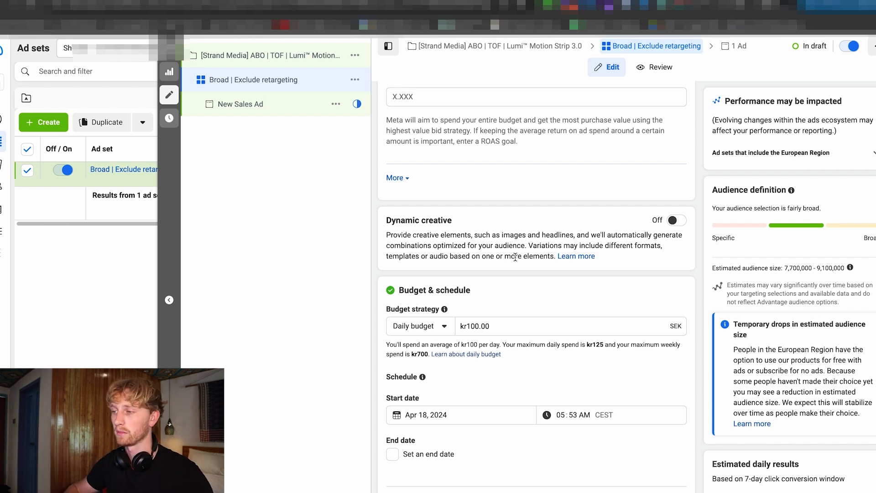
scroll(514, 257, "down", 2)
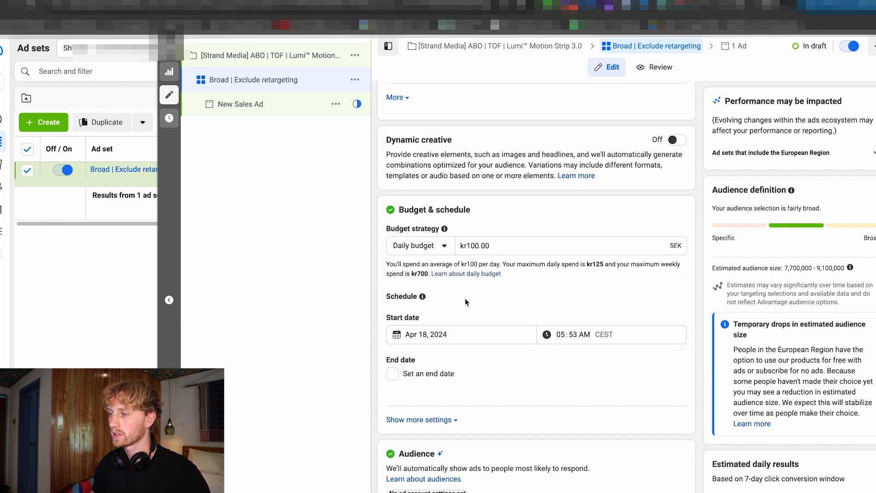
scroll(464, 301, "down", 8)
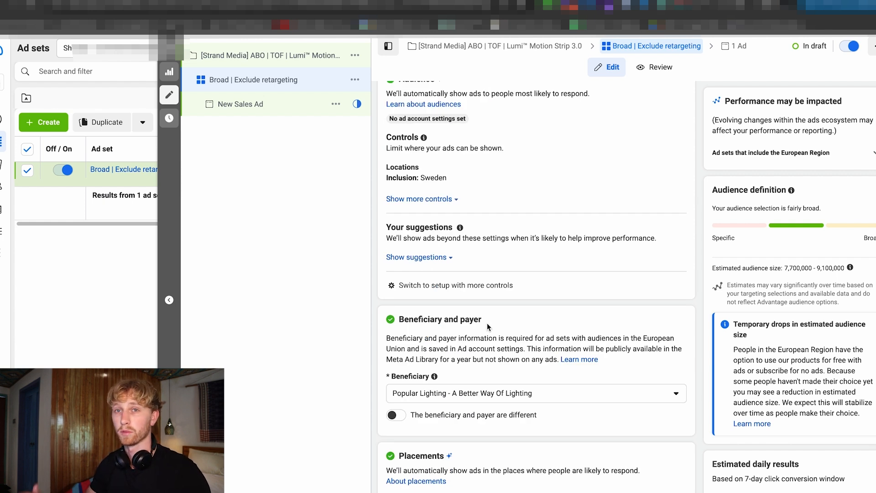
scroll(559, 331, "down", 2)
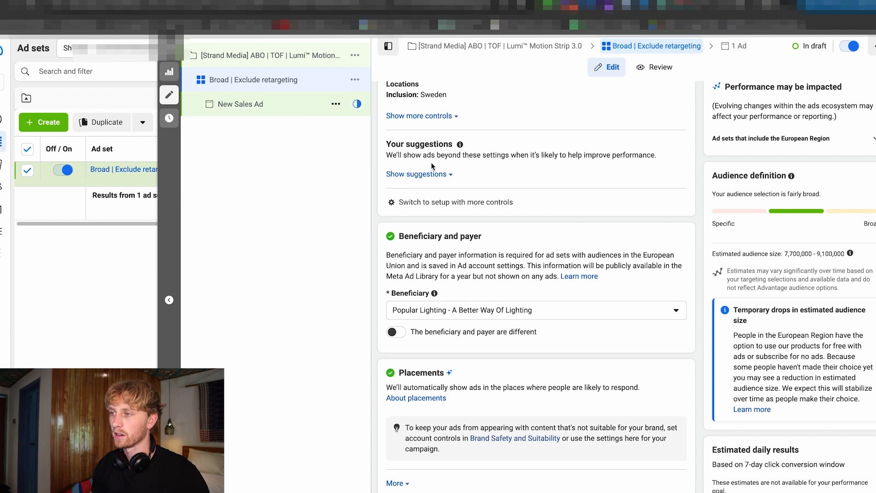
Set the new ad's Facebook Page to Popular Lighting - A Better Way Of Lighting and name the ad "1 | Hook v1 | Lumi™ Motion Strip 3.0".
left_click(286, 114)
left_click(459, 268)
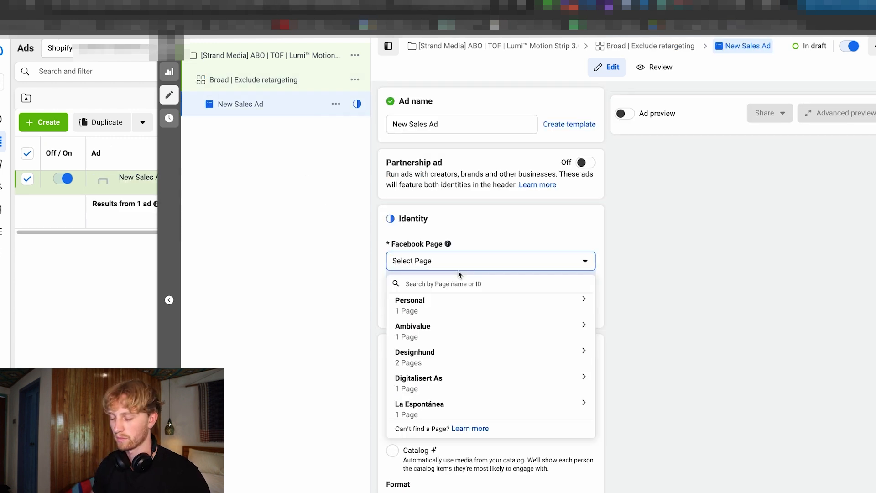
triple_click(447, 126)
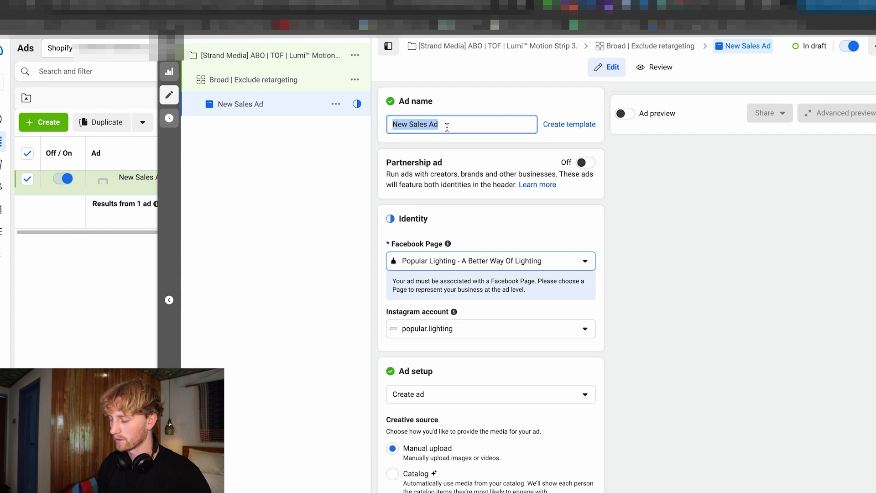
type("1 | ")
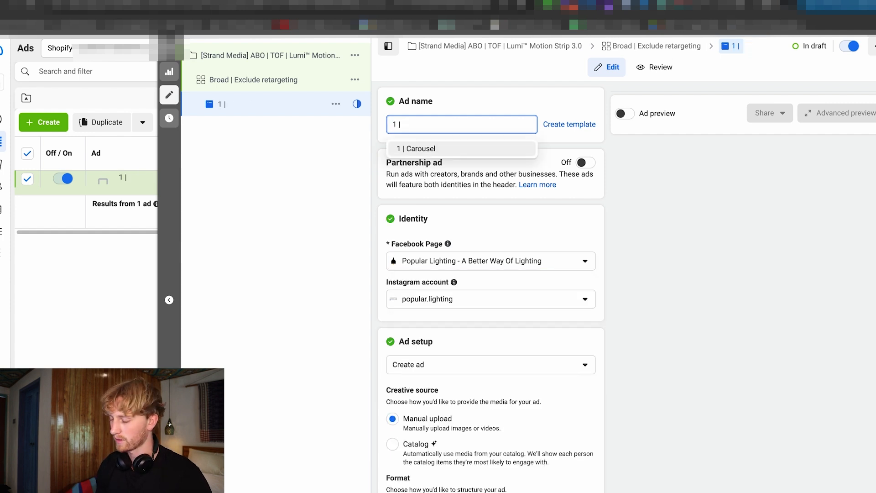
type("Hook v1 |")
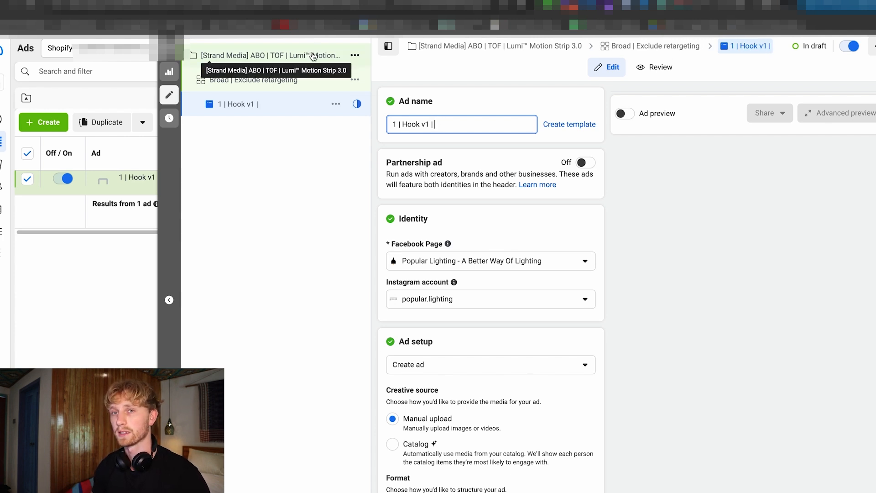
type("Lumi™ Motion Strip 3.0")
left_click(512, 241)
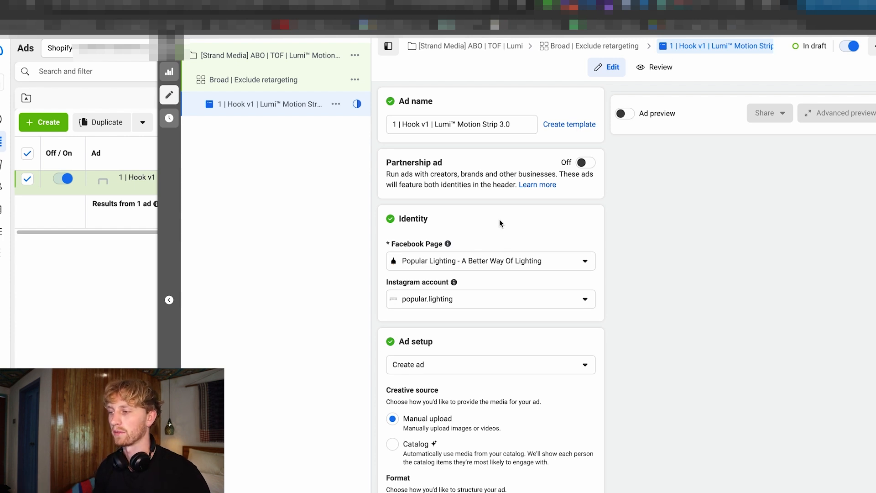
Add the video "Lumi Strip 3 - v1.mp4" as the ad's media.
scroll(499, 219, "down", 7)
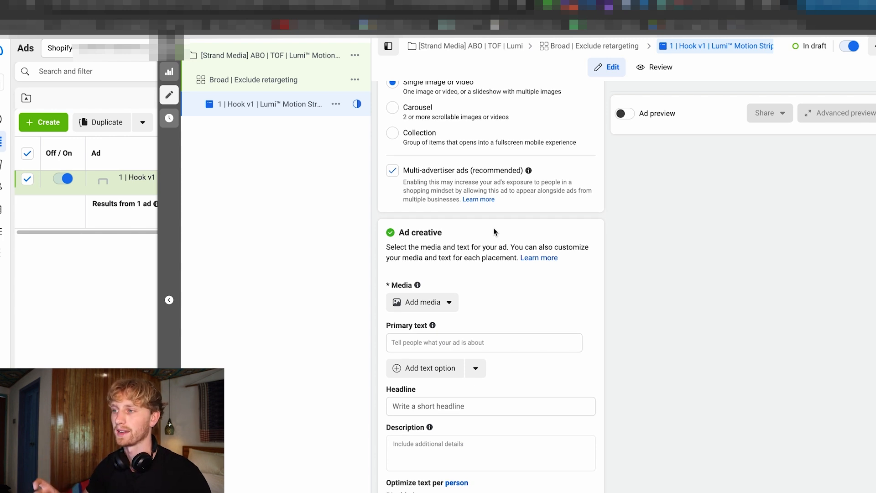
scroll(497, 257, "down", 2)
left_click(423, 219)
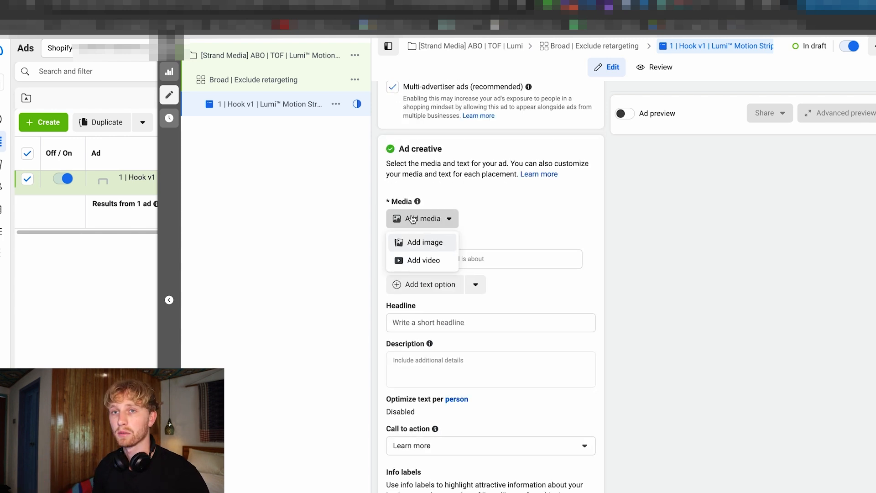
left_click(435, 261)
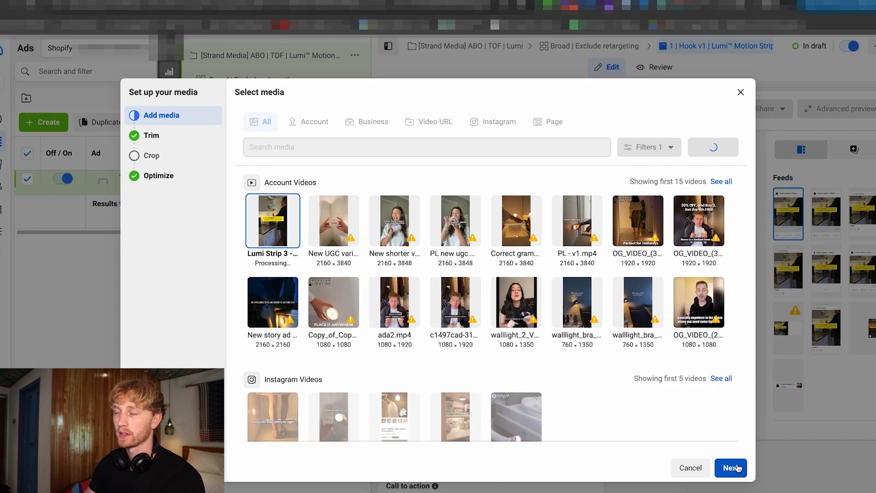
left_click(731, 467)
Crop the video to 1:1 for feeds and in-stream placements, play its preview, and keep the original ratio for the other placements.
scroll(454, 273, "down", 2)
scroll(454, 235, "up", 2)
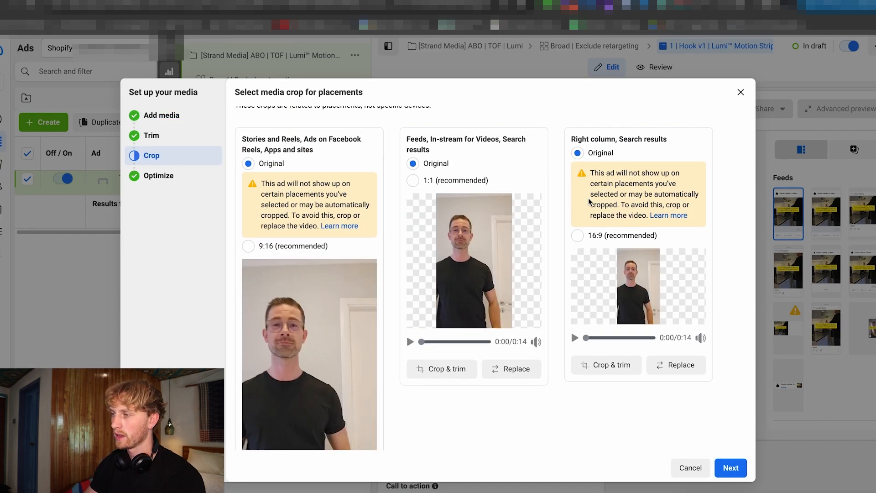
scroll(440, 208, "up", 1)
left_click(420, 195)
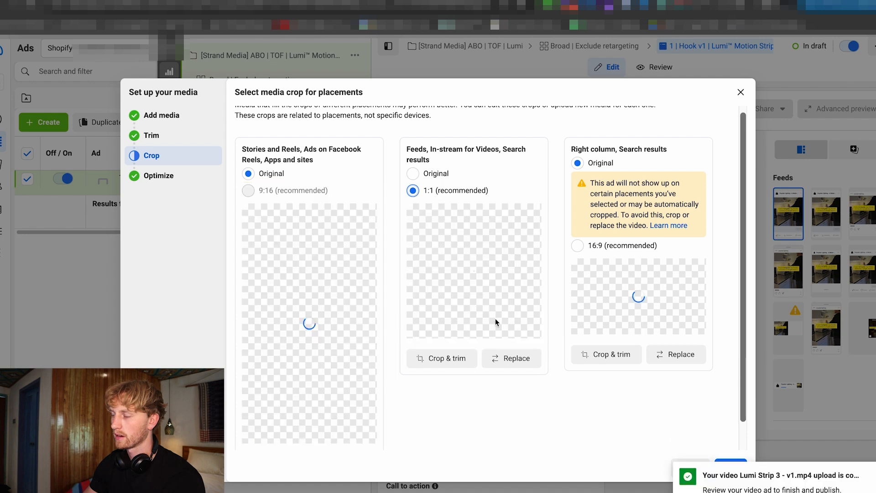
left_click(471, 289)
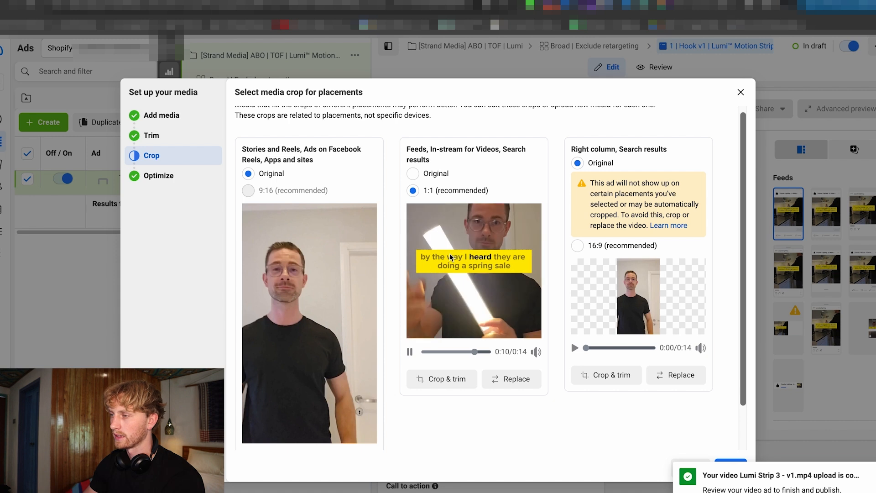
scroll(480, 237, "up", 1)
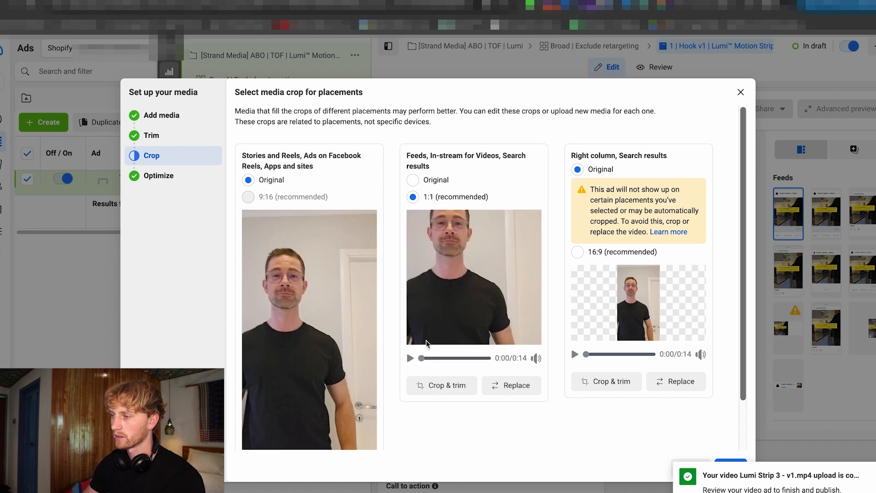
scroll(347, 375, "down", 2)
scroll(260, 324, "up", 1)
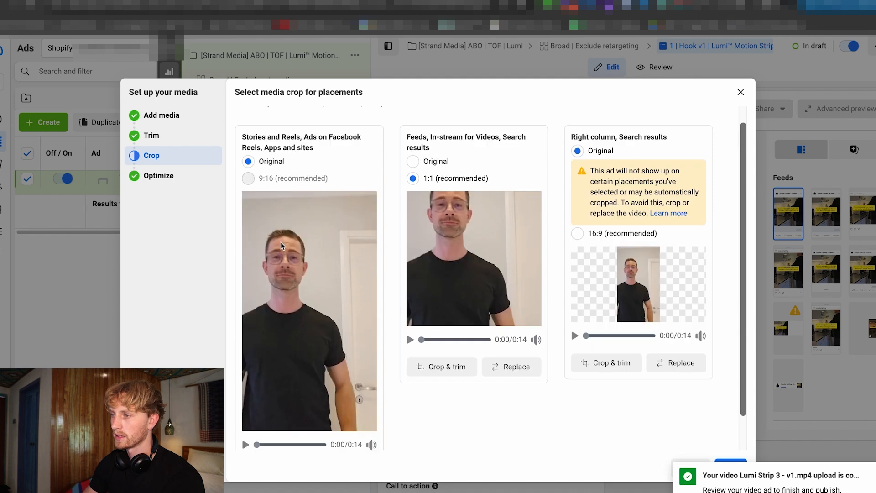
scroll(311, 261, "down", 1)
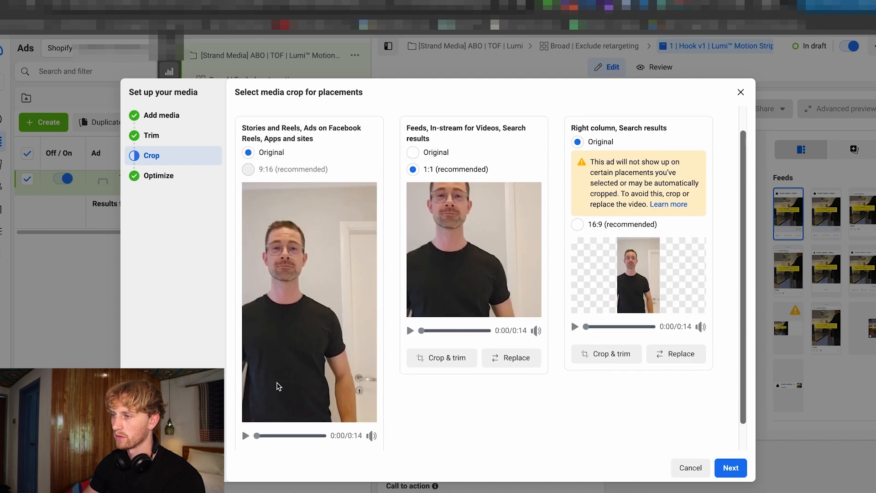
scroll(458, 375, "up", 1)
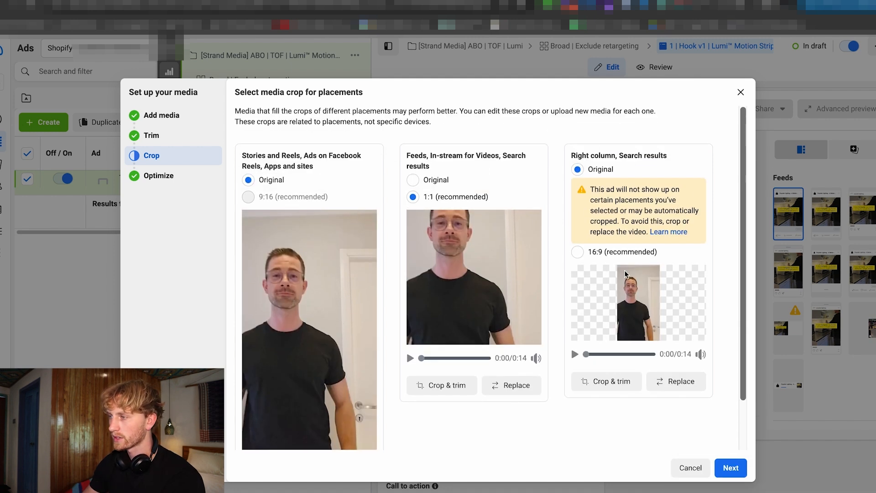
left_click(730, 468)
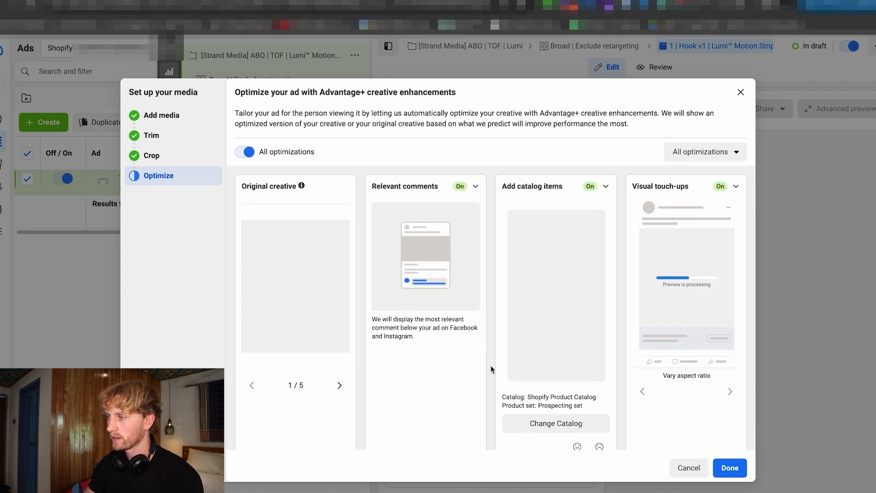
Review the suggested Advantage+ creative enhancements for the video ad and turn off all optimizations.
mouse_move(597, 194)
scroll(392, 244, "down", 5)
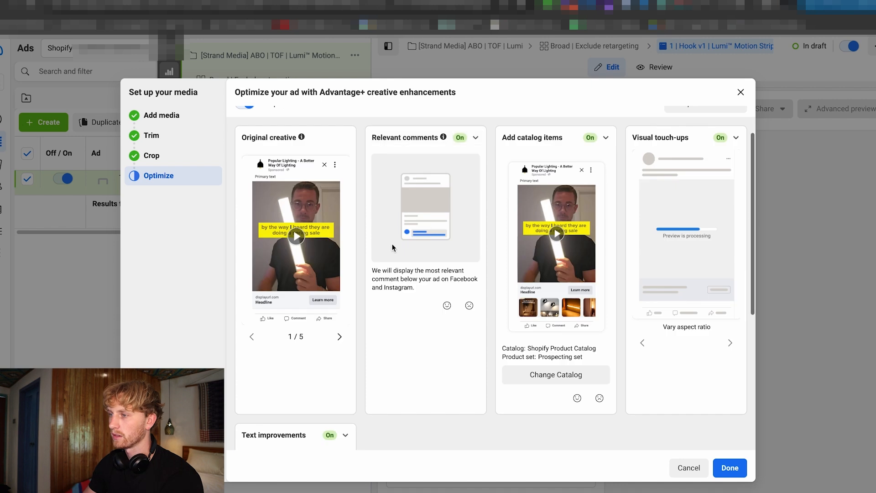
scroll(441, 286, "up", 4)
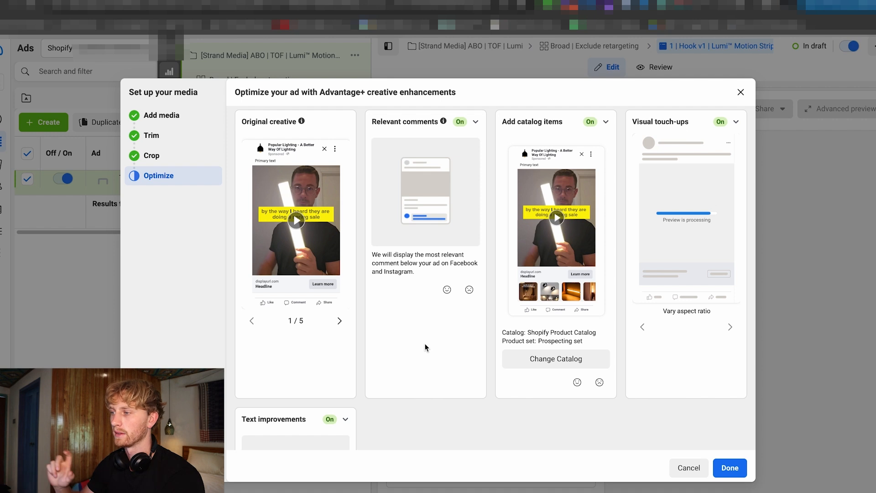
scroll(426, 348, "up", 1)
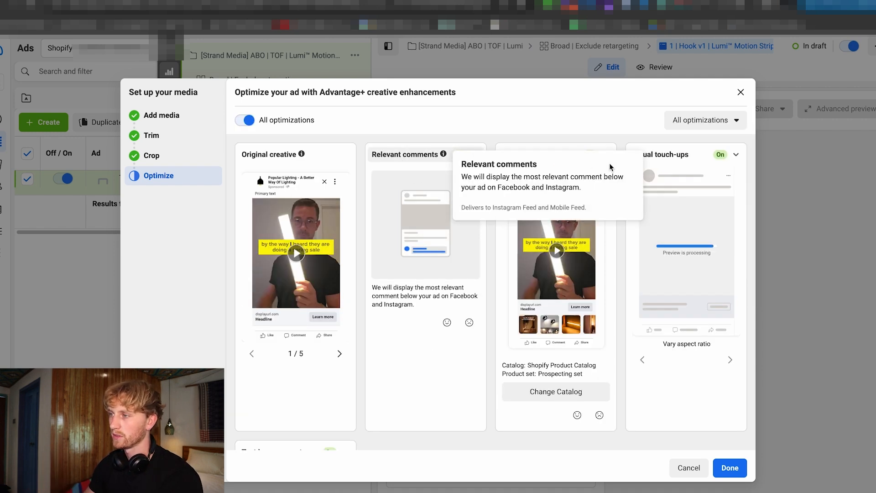
mouse_move(568, 155)
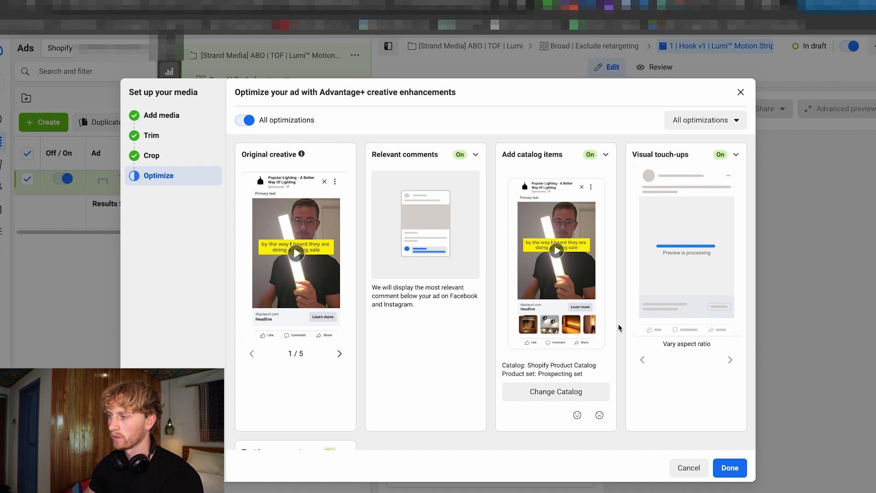
left_click(590, 155)
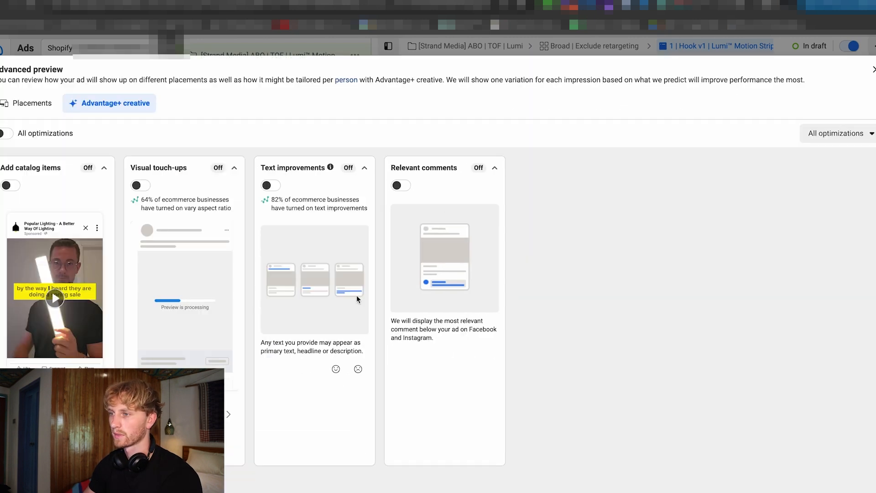
mouse_move(283, 188)
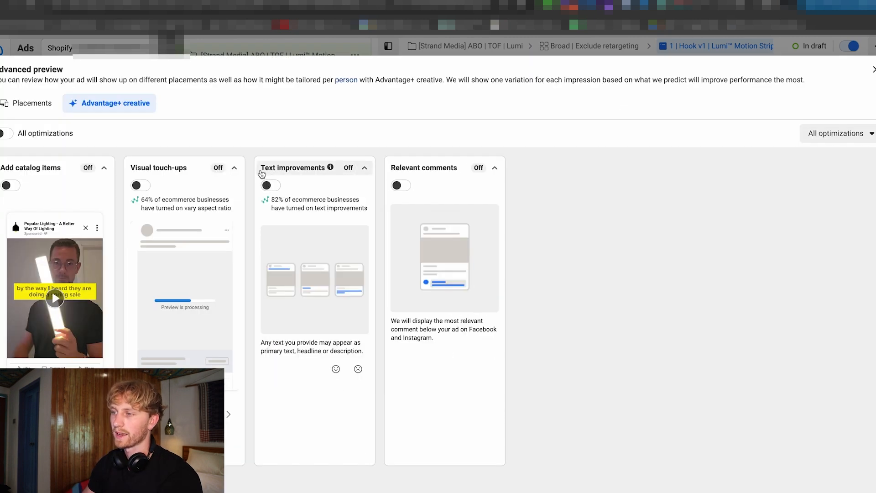
Turn on the Relevant comments and Visual touch-ups enhancements, leaving Text improvements and Add catalog items off.
mouse_move(330, 230)
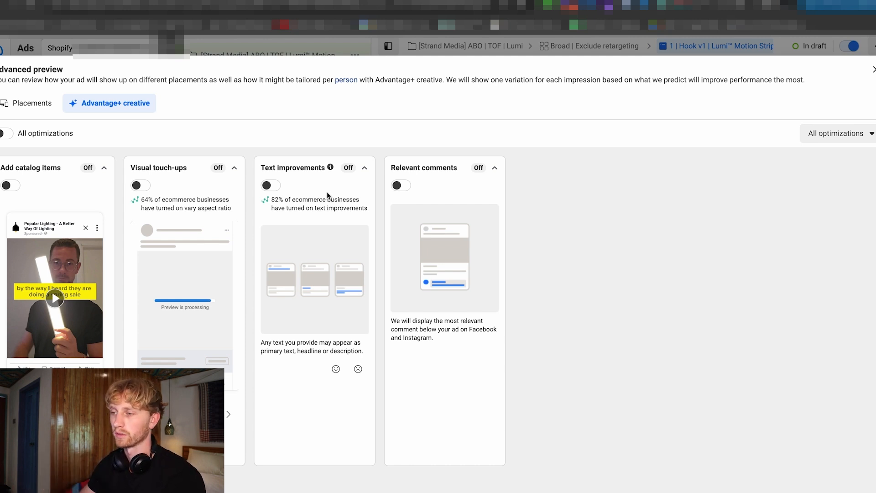
mouse_move(366, 195)
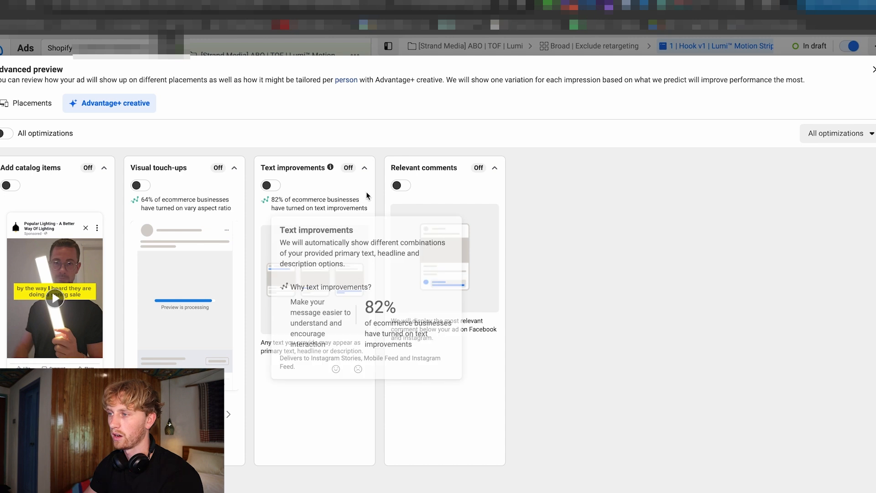
left_click(401, 185)
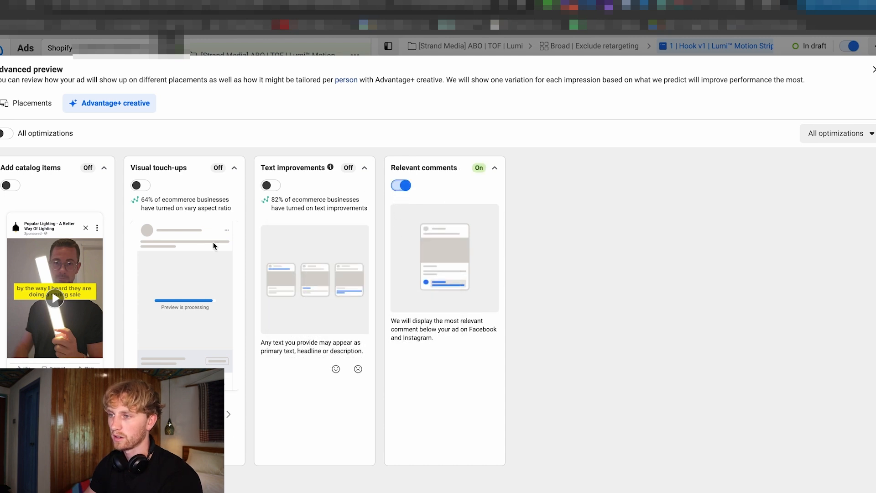
left_click(141, 185)
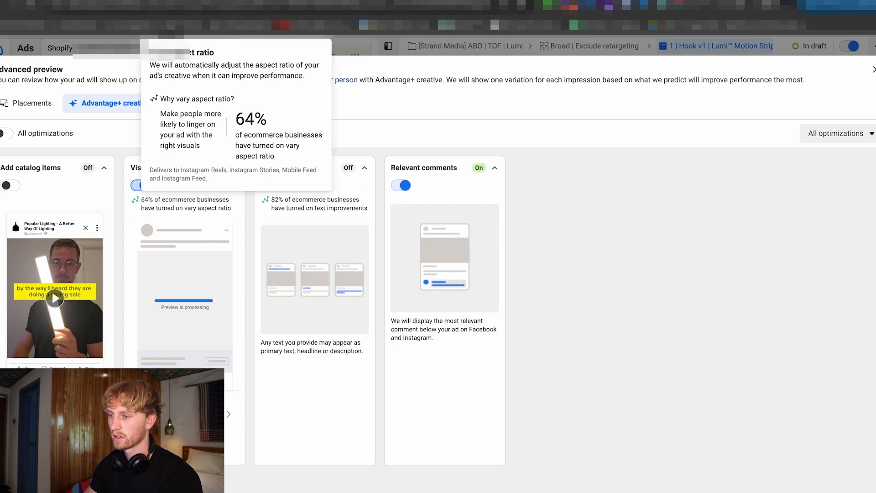
key("Escape")
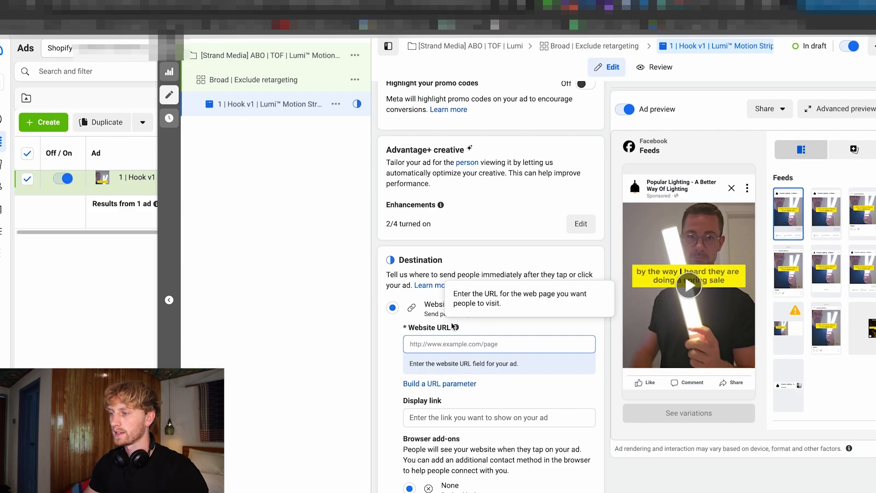
left_click(457, 346)
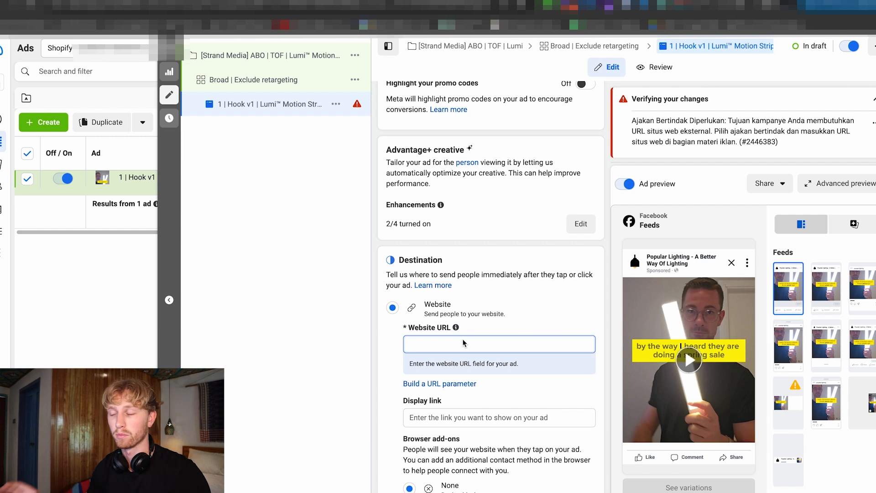
type("https://popular.lighting/collections/motion-sensor-lighting/products/lumi%E2%84%A2-motion-strip-3-0")
Start building URL parameters for the website link and set the campaign source to FB_ads.
scroll(456, 333, "down", 2)
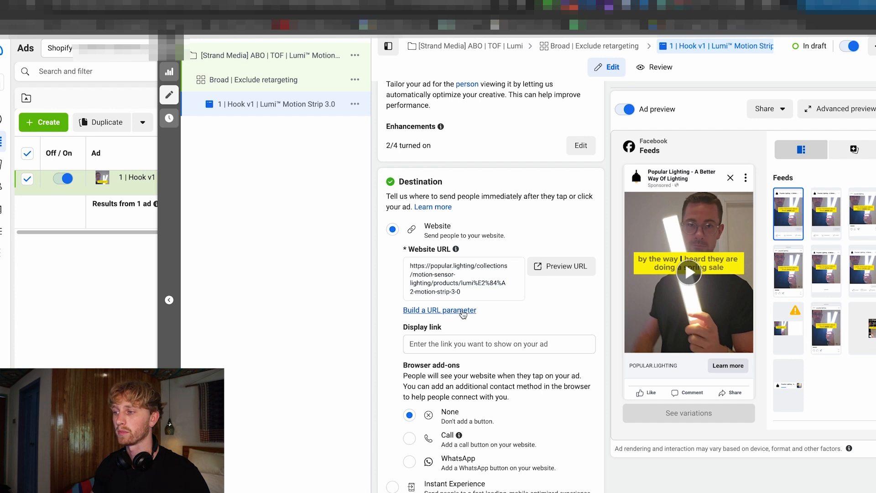
left_click(464, 312)
left_click(381, 206)
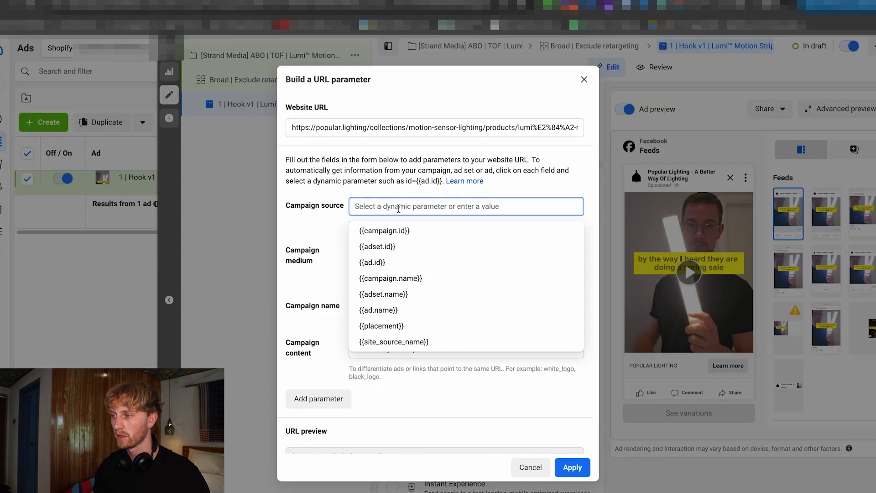
type("FB_ads")
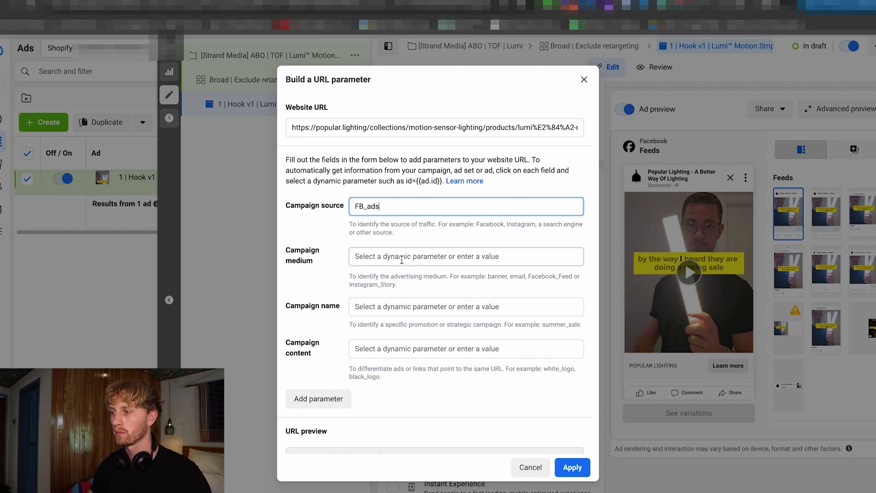
Set the campaign medium parameter to {{campaign.name}} and the campaign name parameter to {{adset.name}}.
left_click(400, 258)
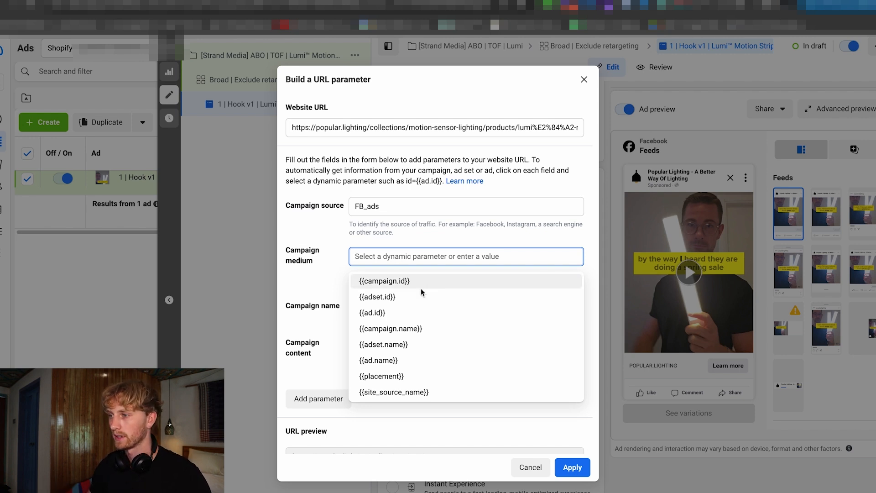
left_click(422, 327)
left_click(403, 356)
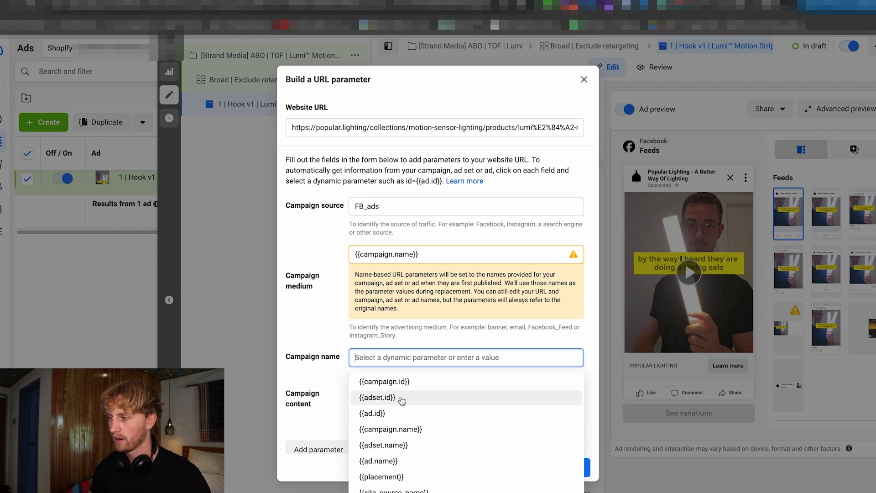
left_click(385, 445)
scroll(402, 438, "down", 2)
Set the campaign content parameter to {{ad.name}} and apply the URL parameters to the ad.
left_click(379, 349)
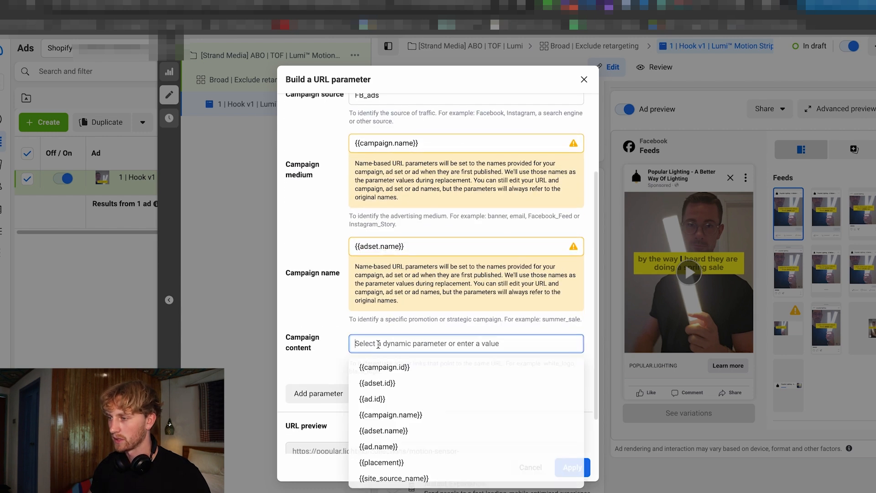
left_click(373, 450)
scroll(457, 451, "down", 2)
left_click(572, 468)
Go through the primary text, headline and description fields, and set the ad's call to action to Shop now.
scroll(539, 308, "up", 2)
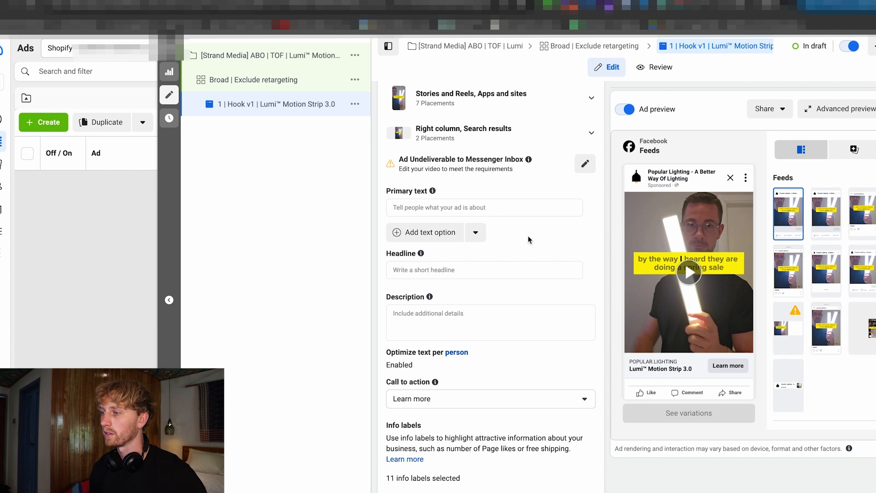
left_click(423, 209)
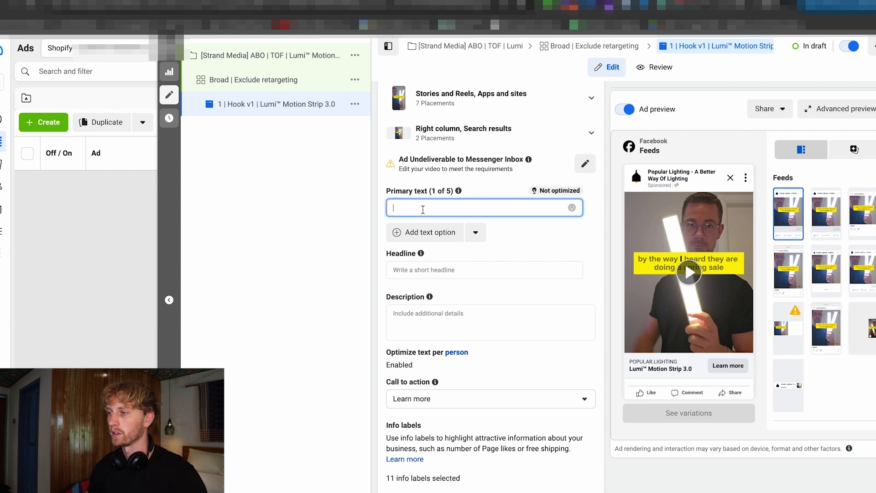
left_click(420, 272)
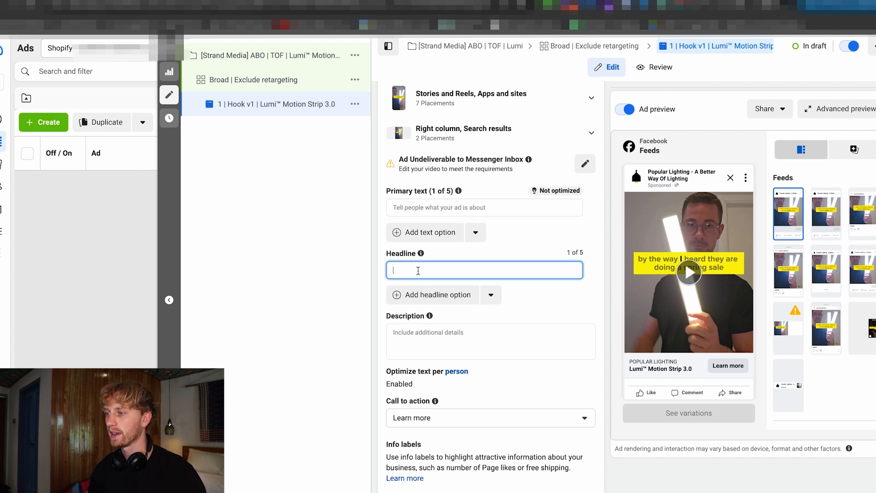
left_click(437, 332)
scroll(437, 331, "down", 2)
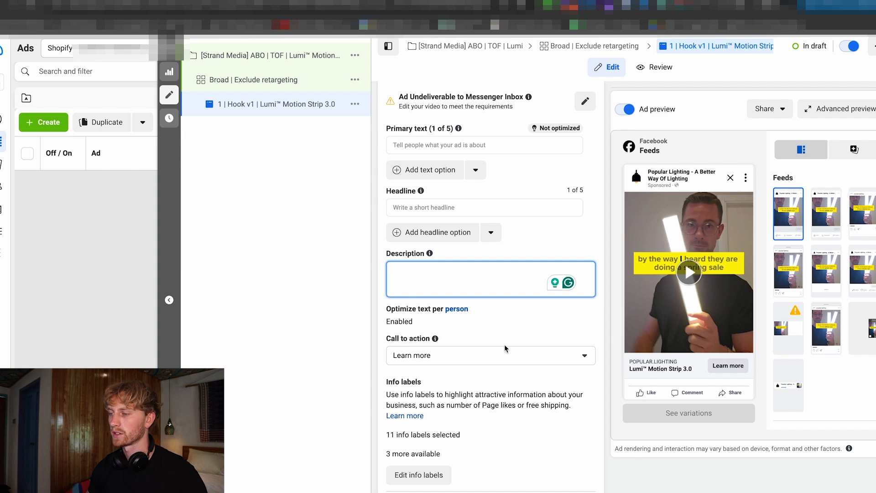
left_click(460, 355)
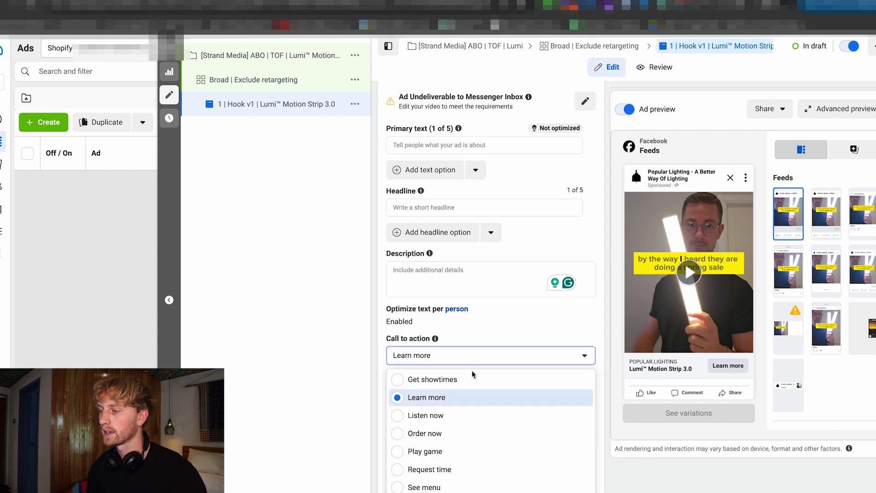
scroll(486, 425, "down", 2)
left_click(475, 486)
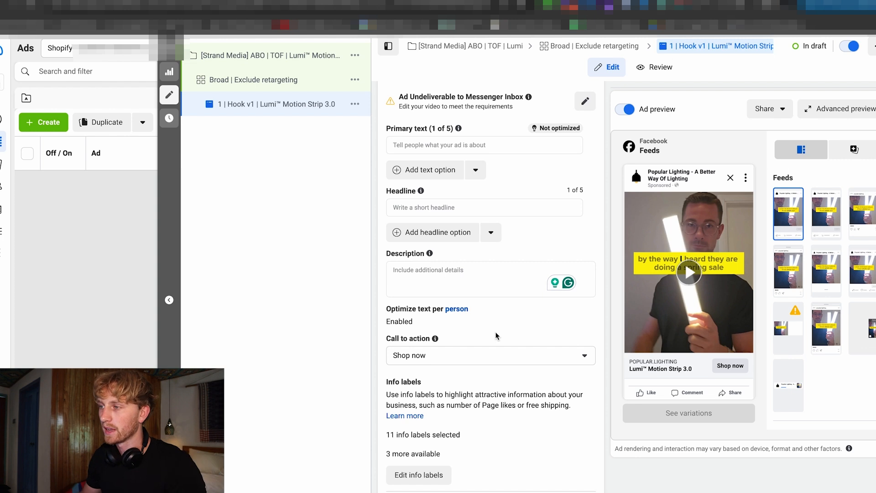
Review the Hook v1 ad's primary text passage by passage: opening quote, product pitch, Spring Sale offer, urgency line and link.
scroll(433, 188, "up", 1)
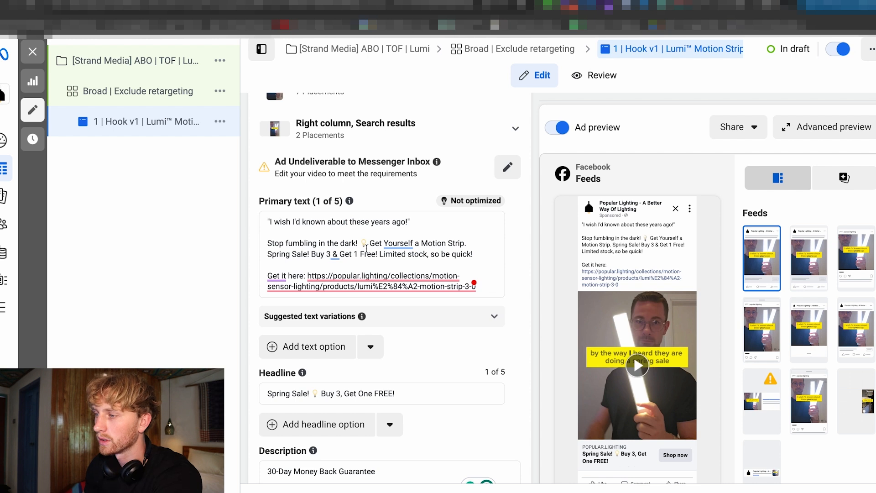
scroll(372, 247, "down", 1)
left_click_drag(434, 211, 266, 206)
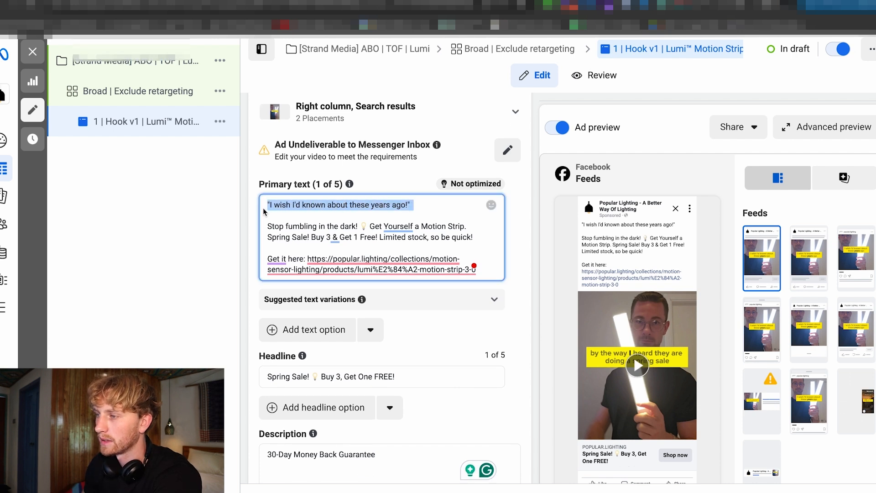
left_click_drag(480, 236, 267, 225)
mouse_move(475, 273)
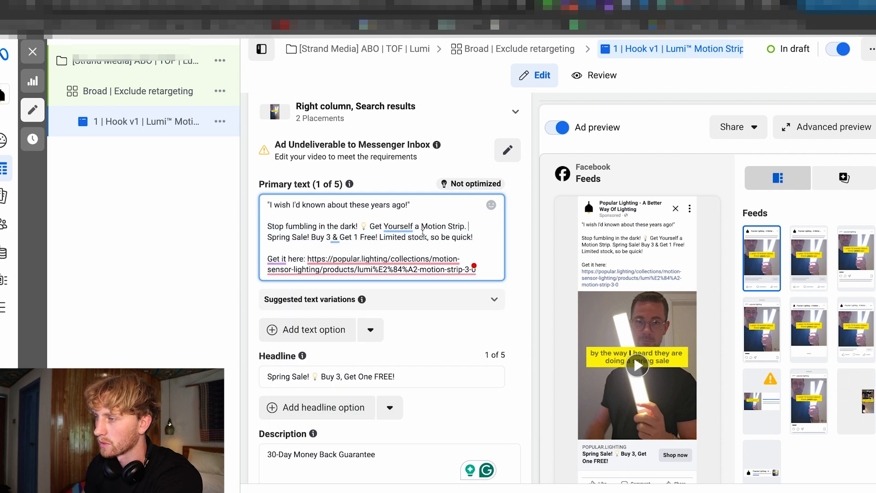
left_click(317, 245)
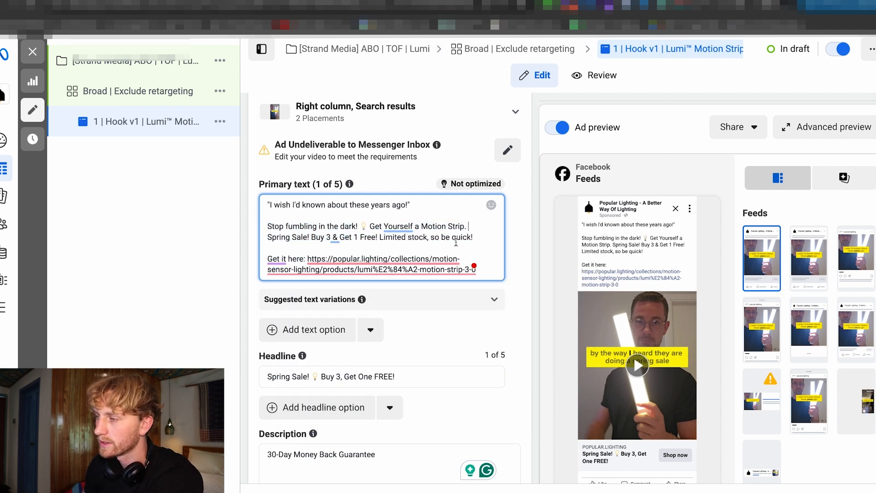
left_click(317, 226)
left_click_drag(270, 226, 469, 228)
left_click(371, 226)
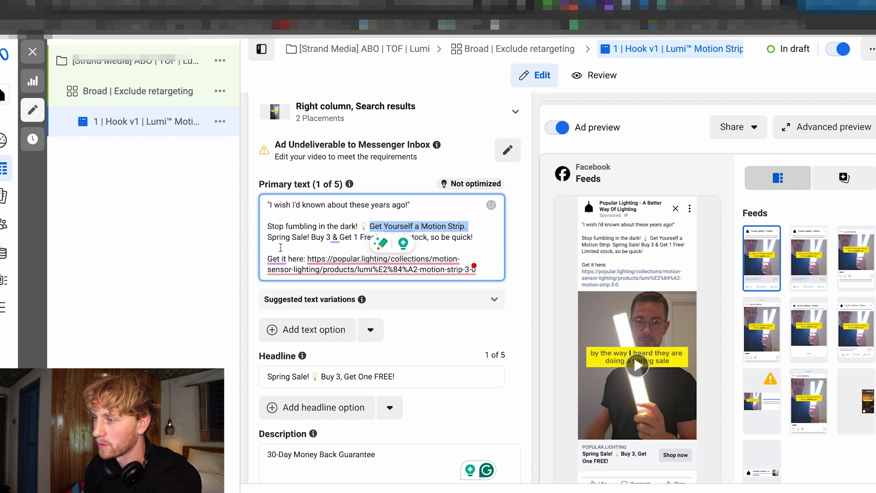
left_click(270, 246)
left_click_drag(270, 238, 485, 240)
left_click(380, 238)
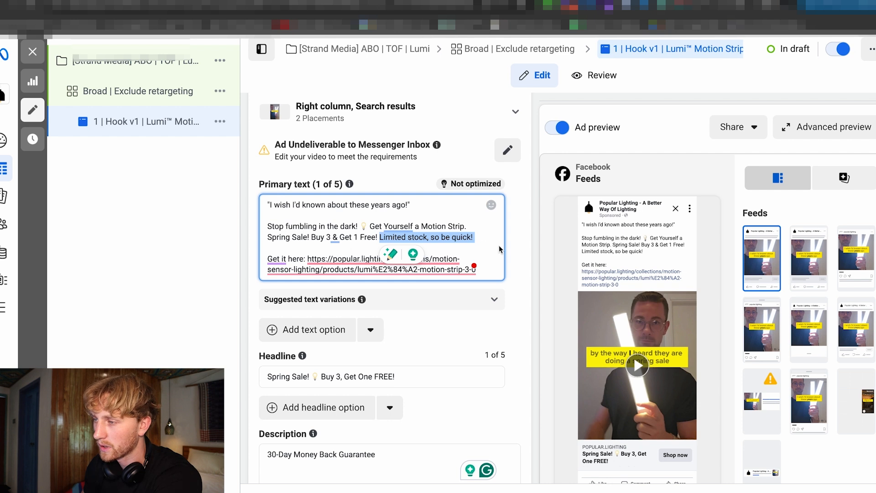
scroll(338, 251, "down", 1)
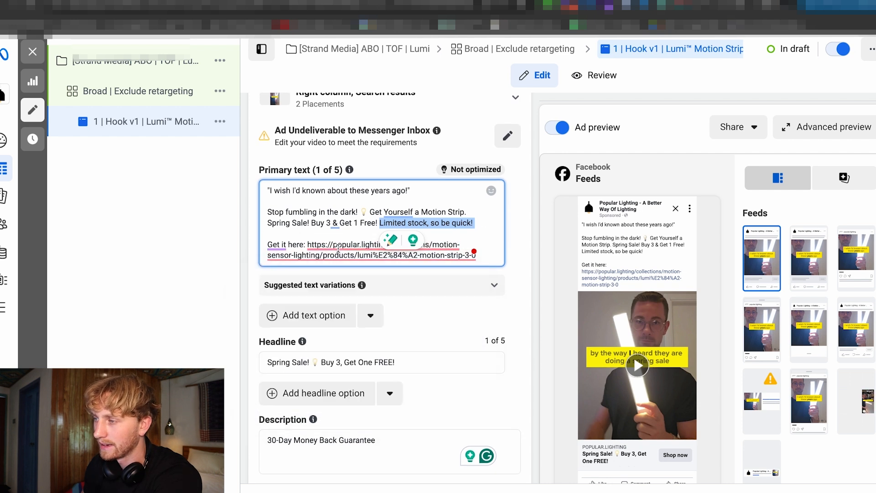
left_click(508, 241)
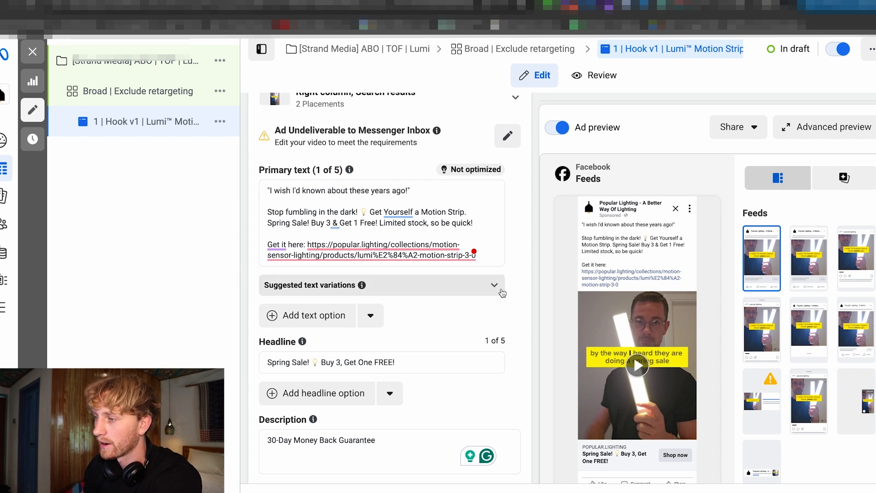
Check the Hook v1 ad's headline, 30-Day Money Back Guarantee description and call to action.
scroll(475, 303, "down", 3)
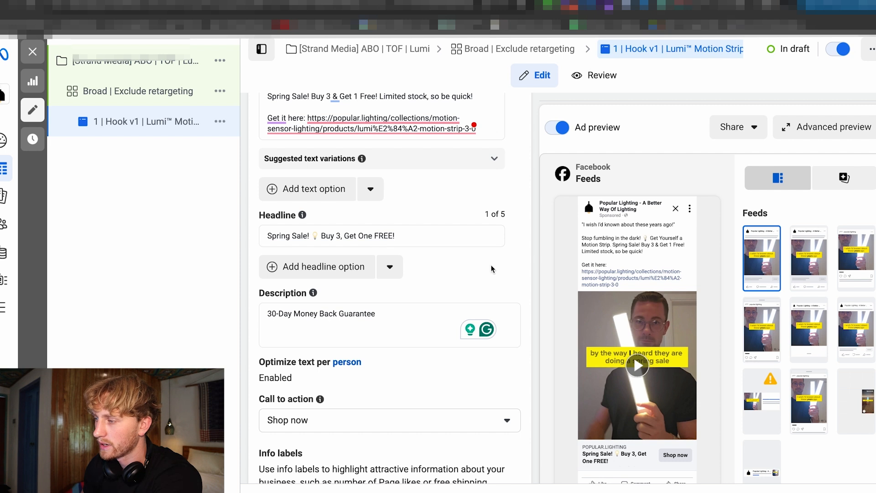
scroll(510, 299, "down", 1)
scroll(454, 267, "down", 1)
left_click_drag(394, 227, 267, 223)
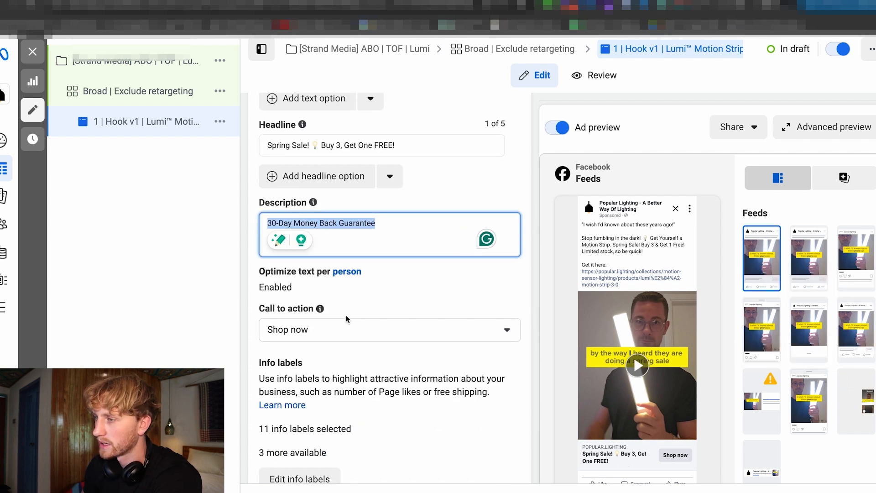
left_click(427, 261)
scroll(540, 269, "down", 1)
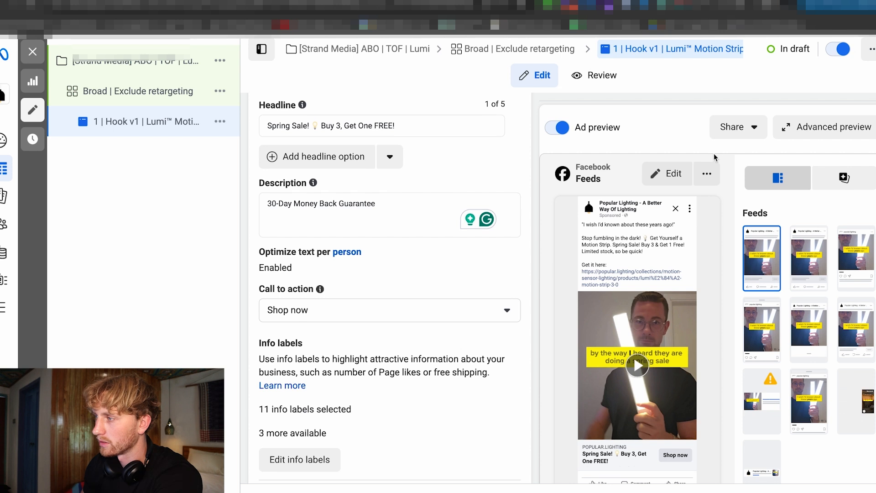
View the Hook v1 ad at full size in another feed placement and check its headline, description and Shop now button.
left_click(707, 174)
left_click(712, 231)
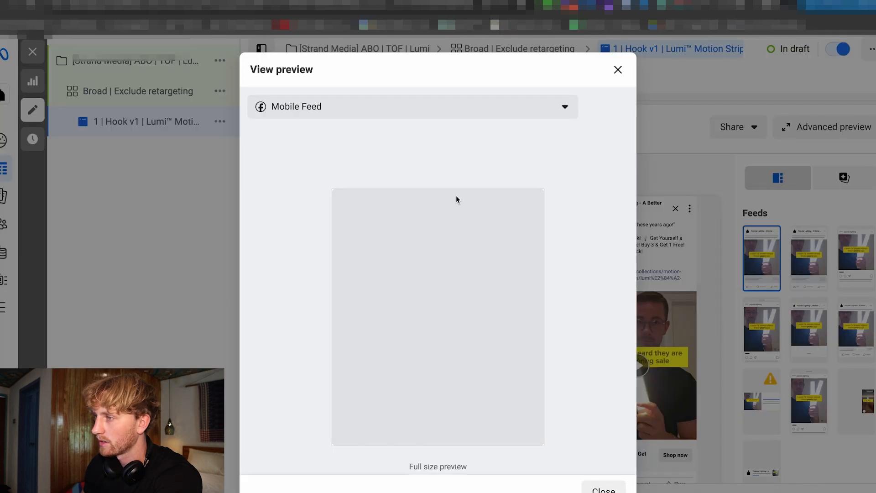
left_click(342, 108)
left_click(325, 165)
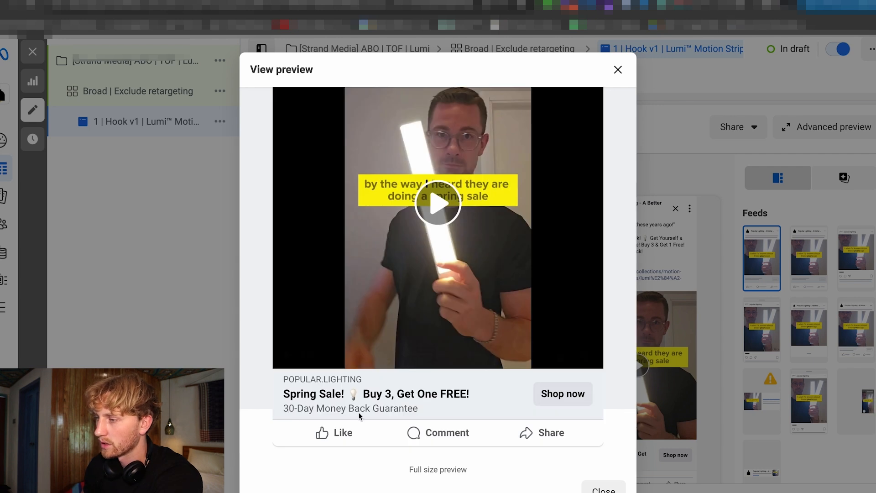
scroll(507, 403, "up", 2)
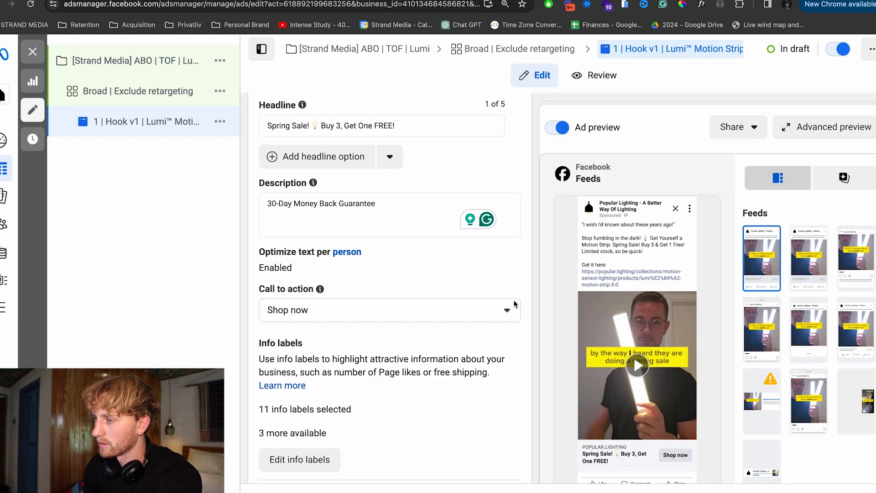
scroll(424, 321, "down", 1)
Look through the remaining Hook v1 ad settings, including info labels and promo codes.
scroll(424, 321, "down", 4)
scroll(365, 315, "up", 2)
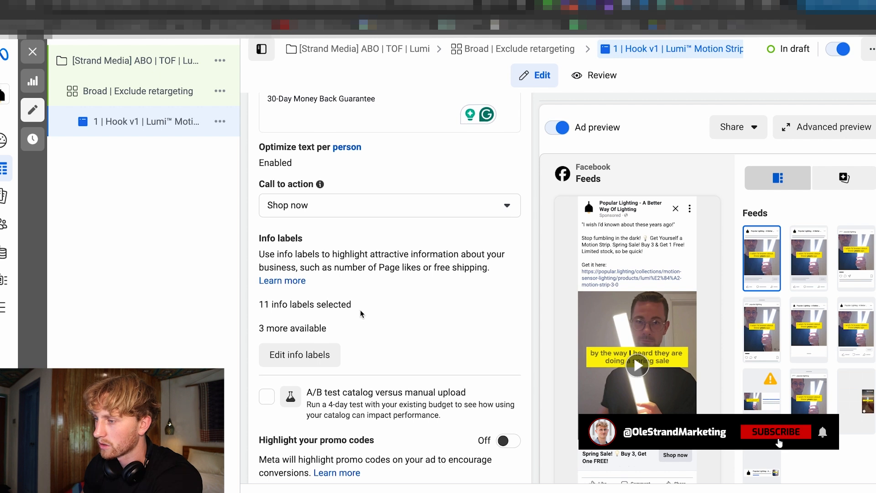
scroll(361, 314, "down", 5)
scroll(429, 283, "down", 3)
scroll(447, 283, "down", 5)
scroll(374, 345, "up", 15)
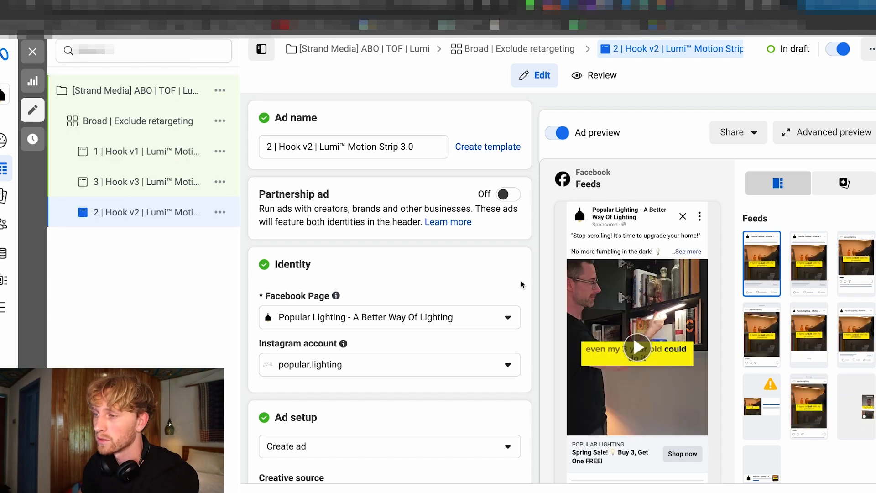
Review the Hook v2 ad by playing its video preview and checking how its primary text matches the hook.
scroll(402, 260, "down", 7)
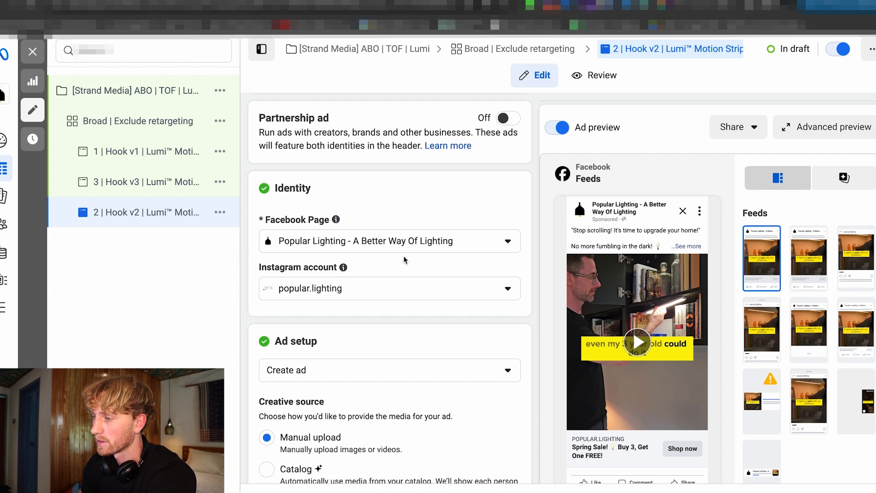
scroll(448, 267, "down", 10)
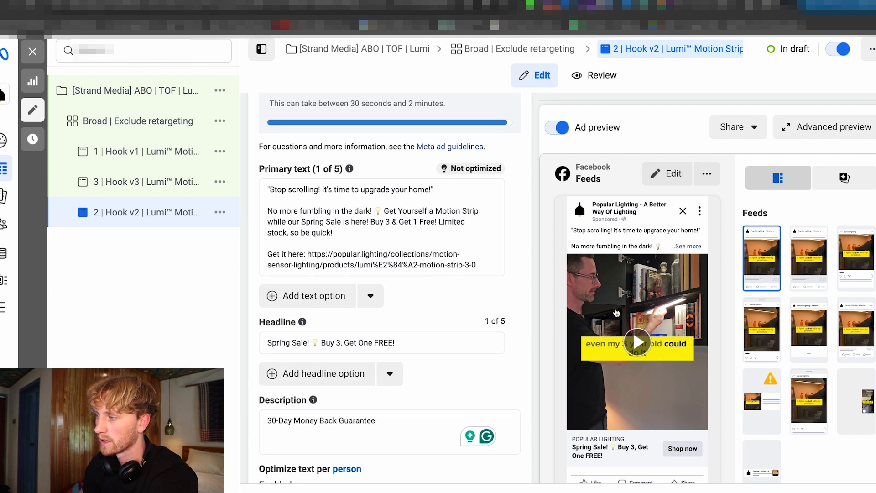
left_click(578, 420)
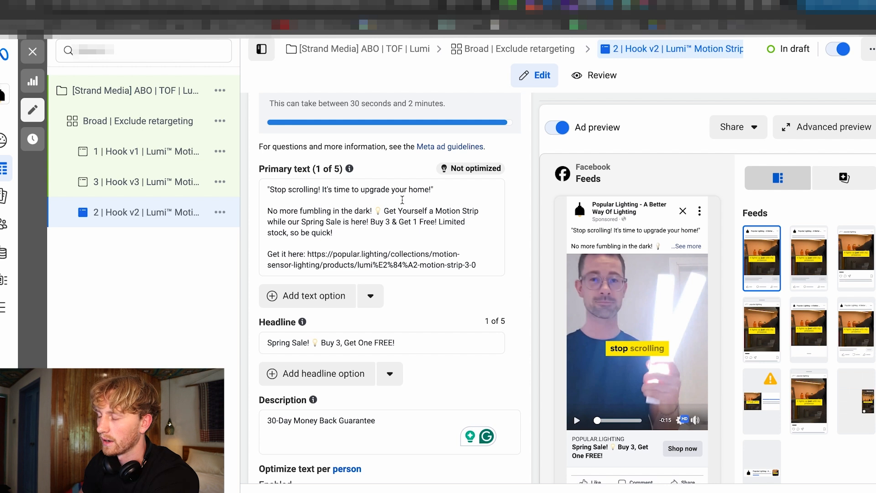
left_click_drag(334, 233, 268, 219)
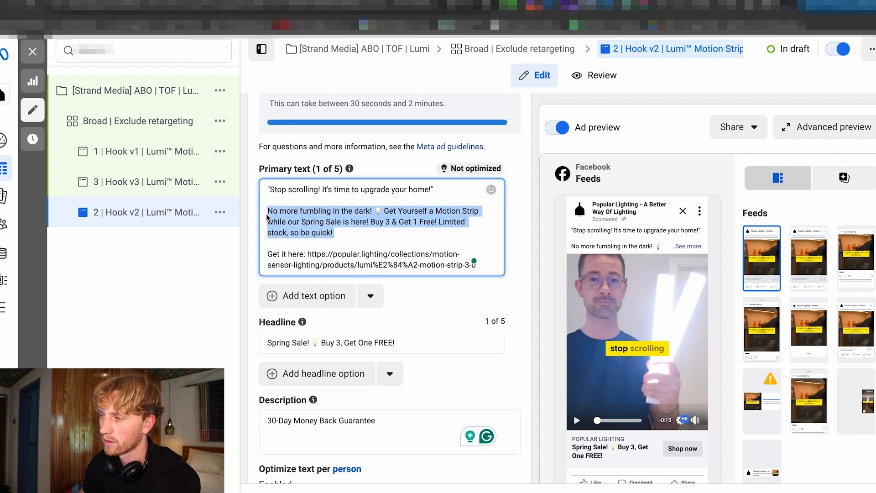
left_click(368, 239)
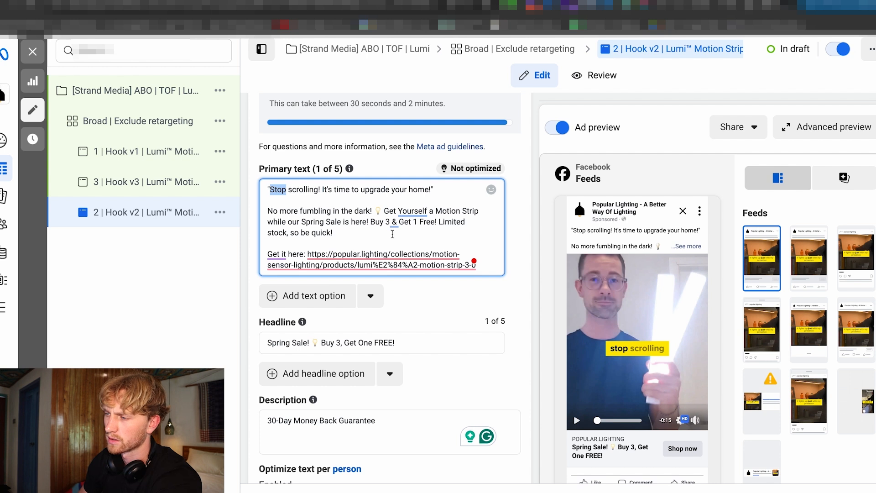
Open the Hook v3 ad and review the main paragraph of its primary text.
left_click(134, 192)
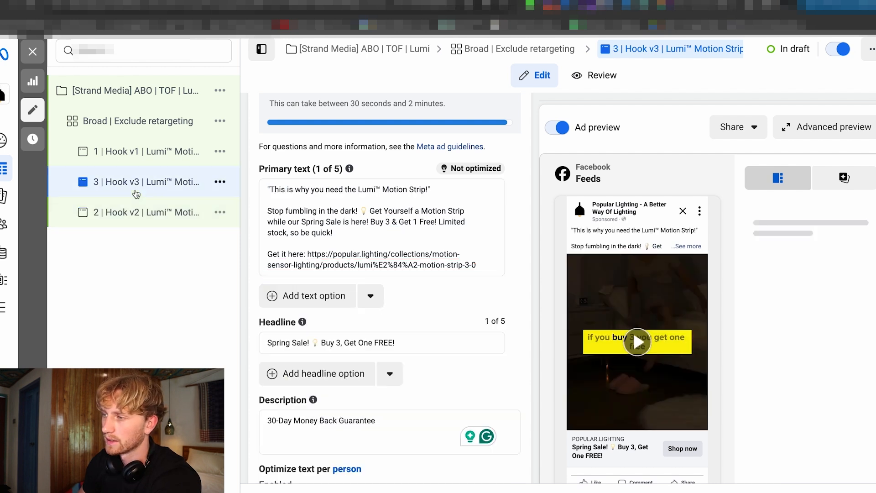
scroll(310, 216, "down", 1)
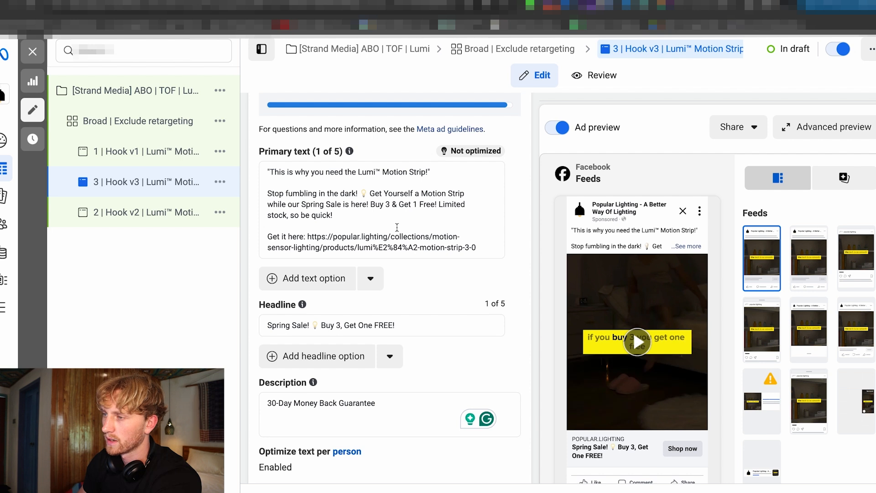
left_click_drag(335, 216, 267, 200)
left_click(392, 230)
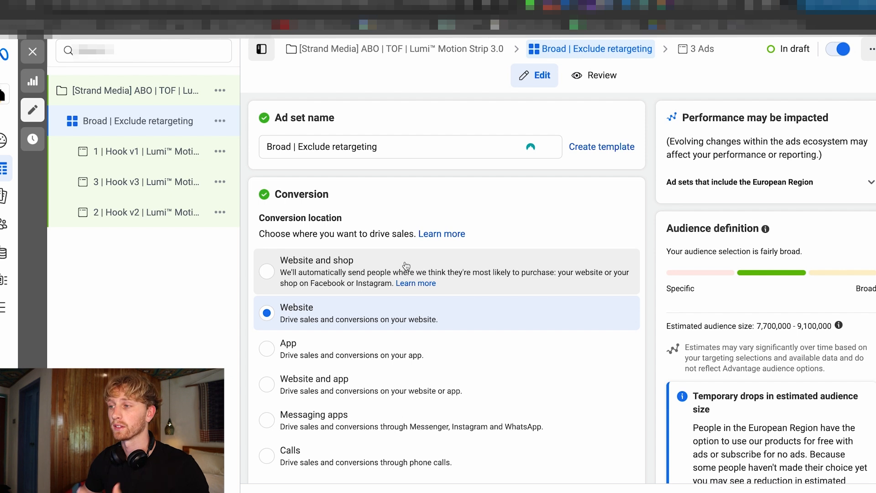
Replace Sweden with United Kingdom as the included audience location of the Broad | Exclude retargeting ad set.
scroll(384, 271, "down", 15)
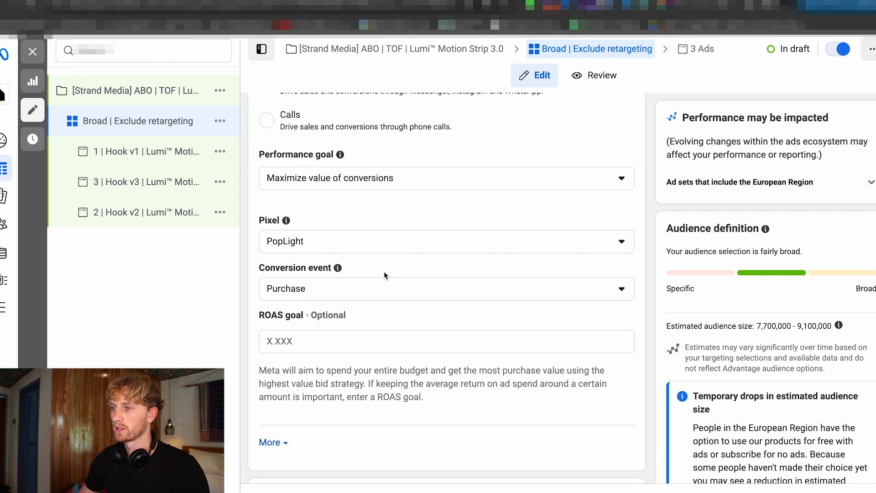
scroll(378, 272, "down", 7)
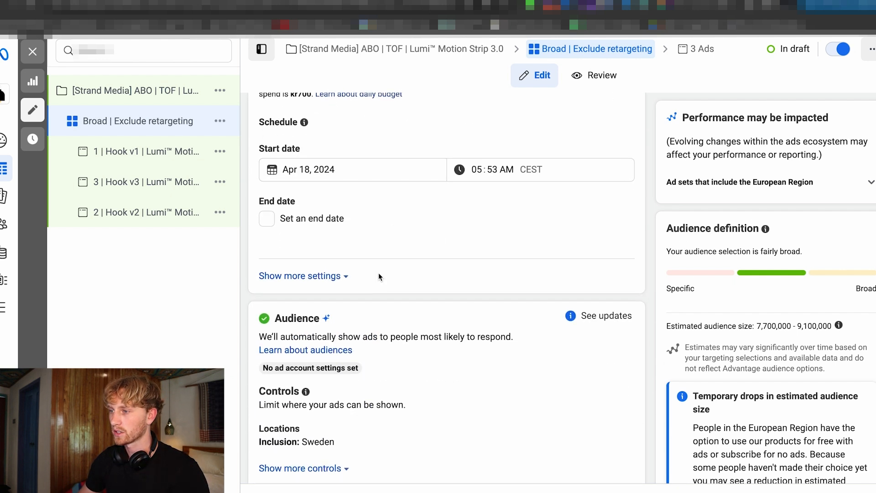
left_click(332, 290)
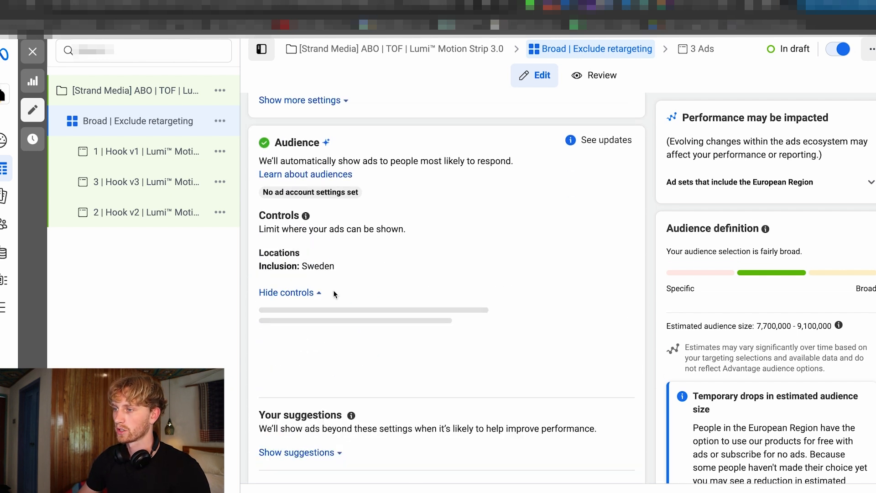
left_click(624, 259)
scroll(575, 284, "down", 1)
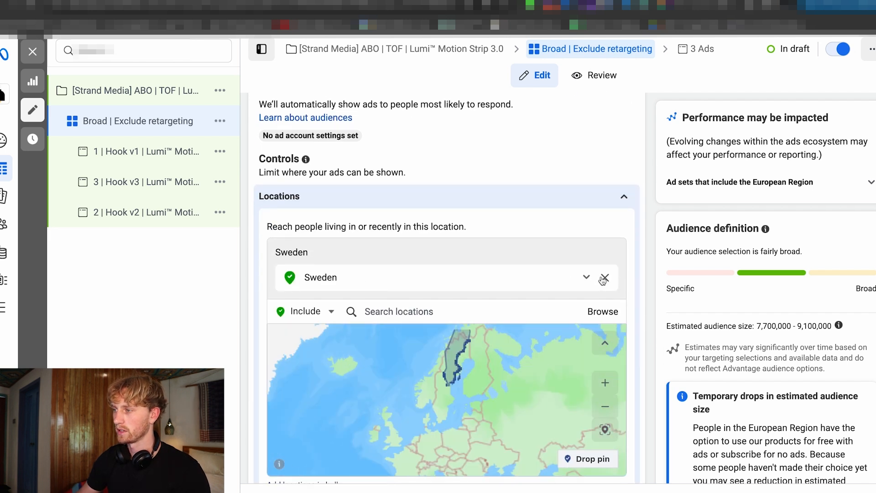
left_click(605, 277)
left_click(399, 279)
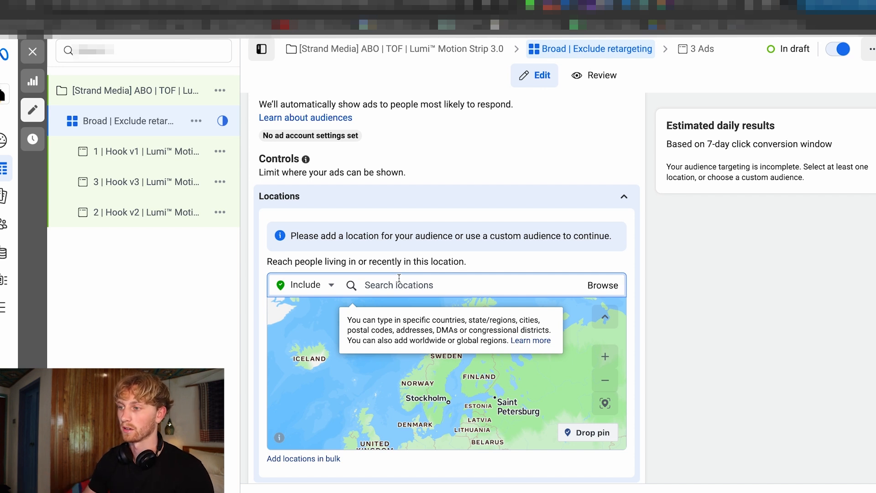
type("unit")
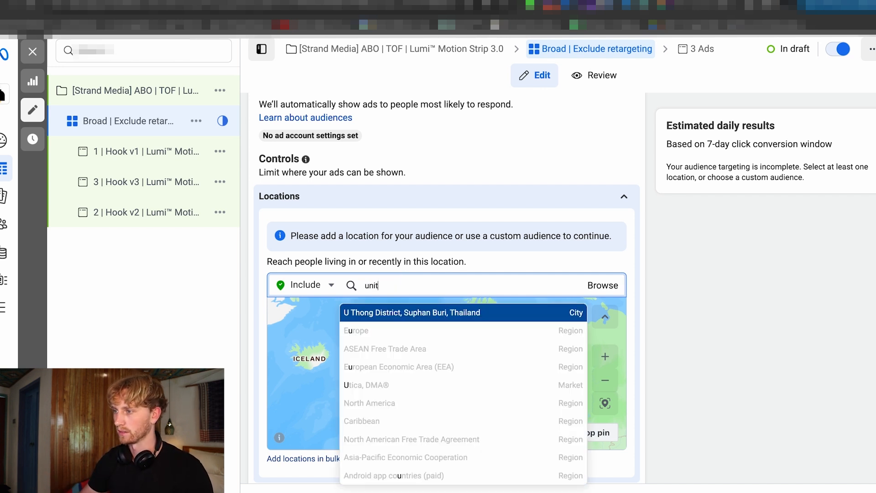
Set the ad set's audience language to English (All).
scroll(440, 317, "down", 7)
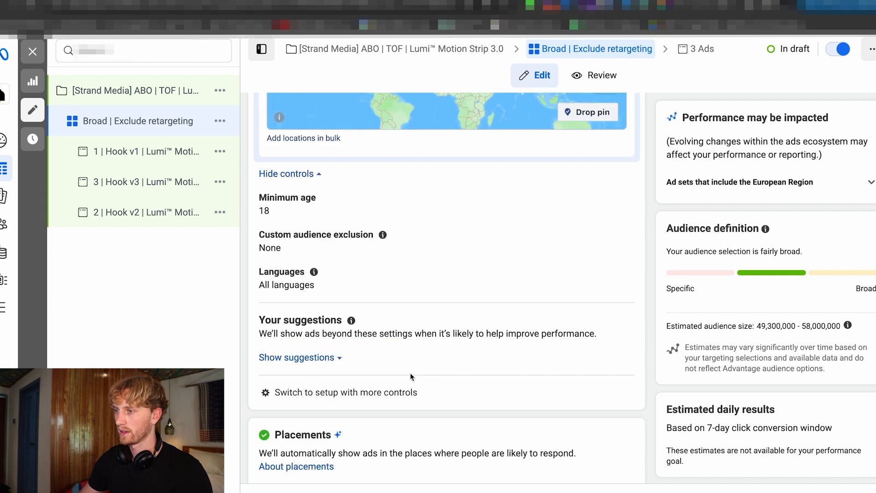
left_click(345, 284)
left_click(313, 149)
type("eng")
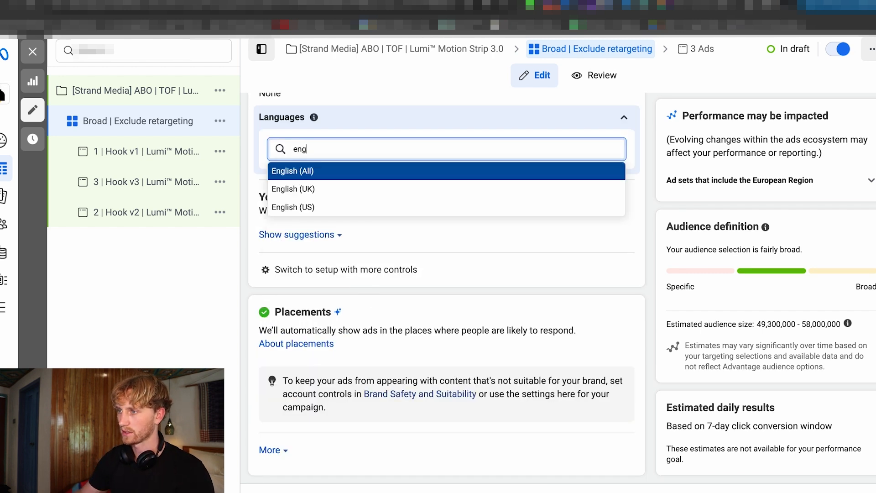
key("Return")
Switch the audience section to the setup with more controls.
scroll(358, 356, "down", 1)
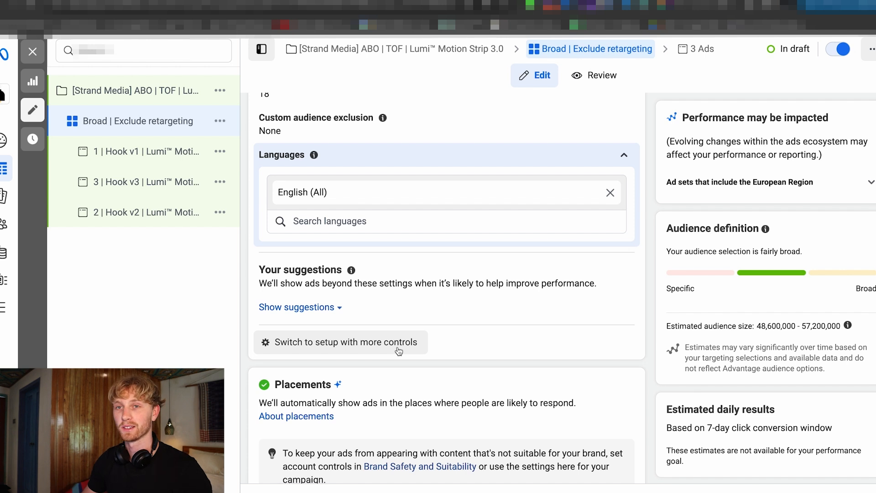
left_click(356, 350)
left_click(479, 301)
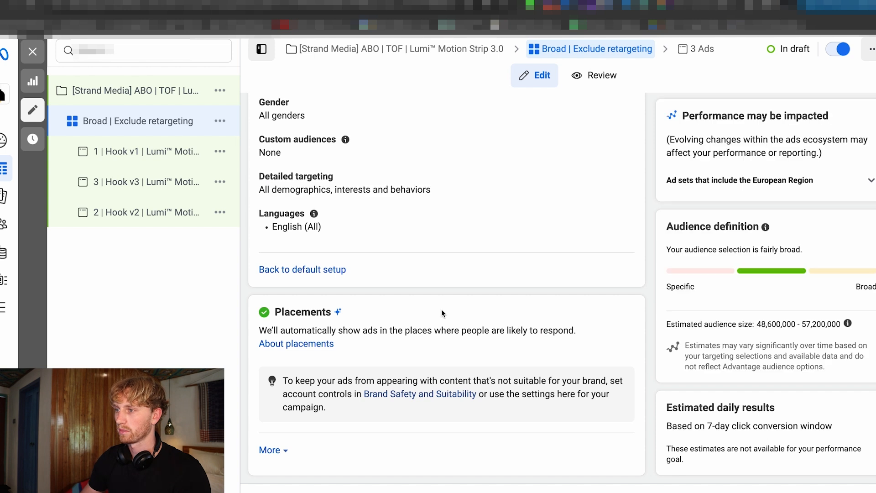
Open the custom audiences setting for editing and add an exclusions field to it.
scroll(442, 314, "up", 4)
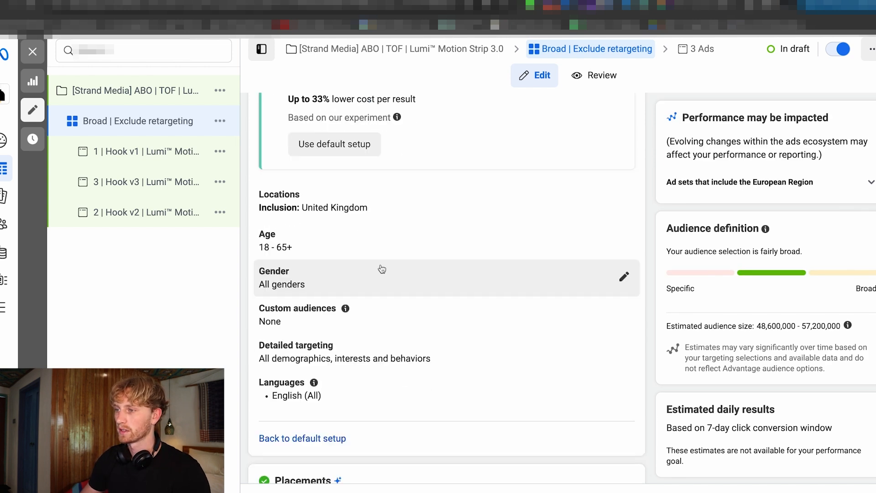
scroll(417, 303, "up", 1)
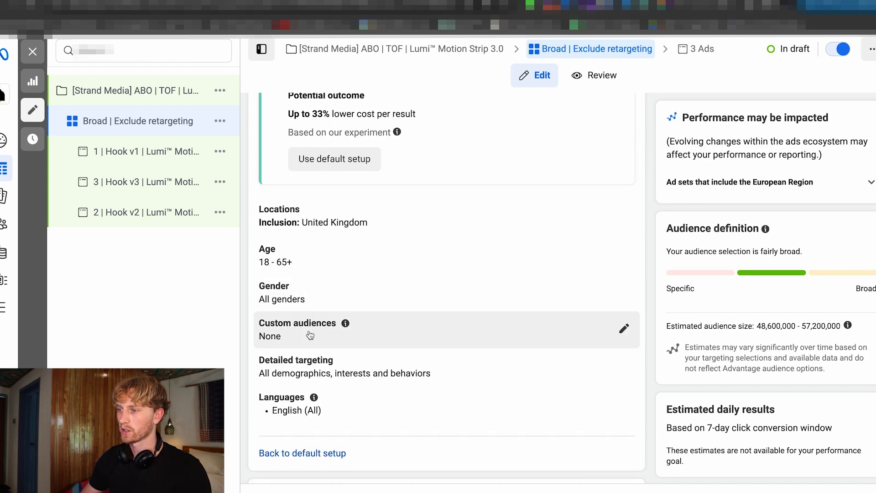
left_click(405, 333)
scroll(405, 333, "down", 2)
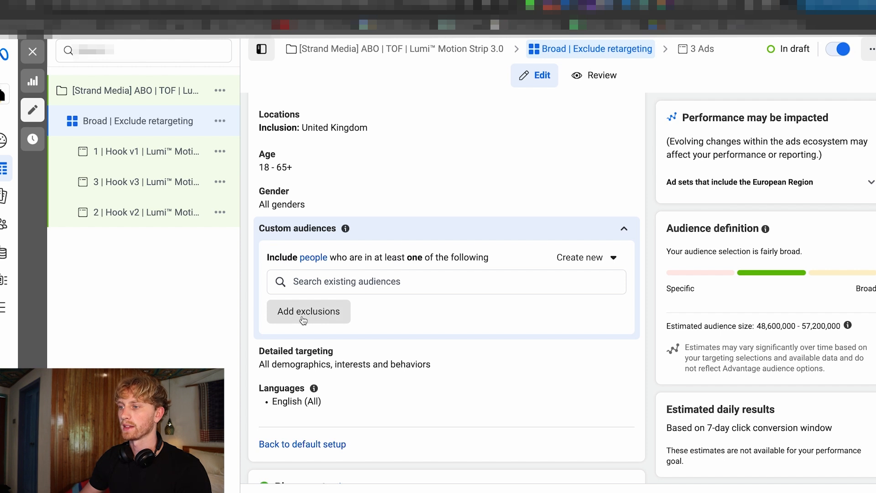
left_click(335, 319)
scroll(391, 328, "down", 1)
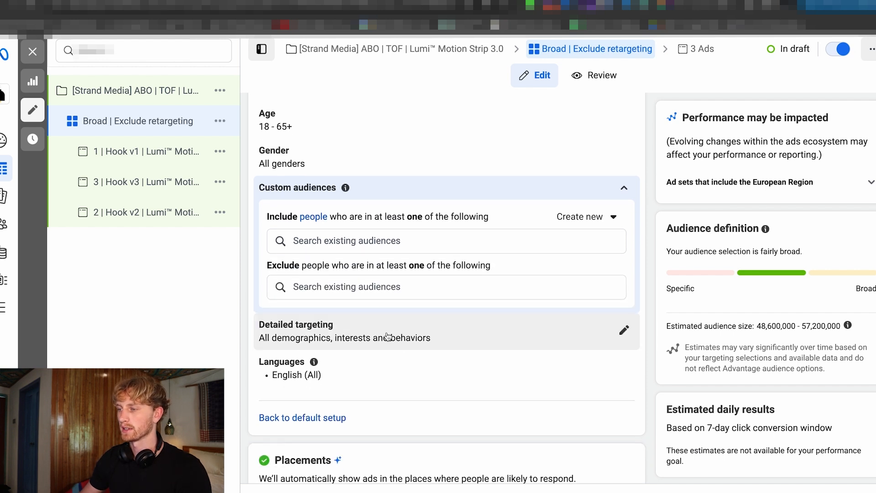
Create a website custom audience from PopLight covering all website visitors with 90 days retention, named "90 day website visitors".
scroll(454, 262, "up", 1)
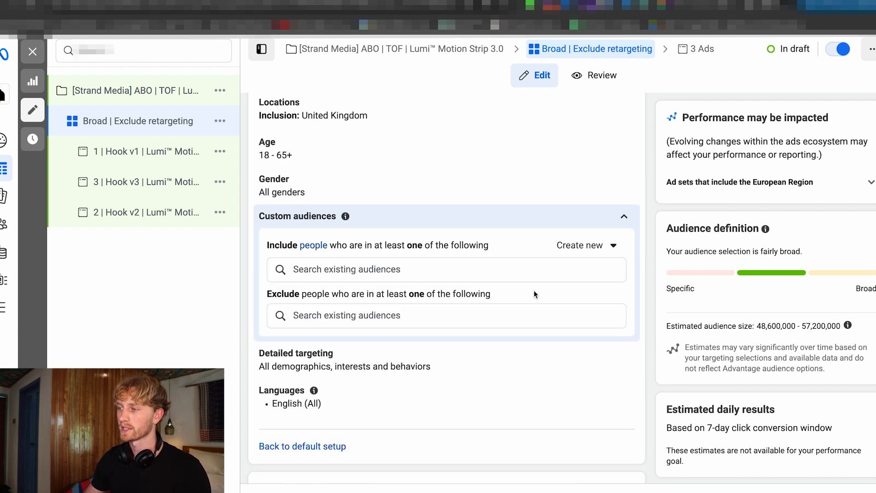
left_click(602, 250)
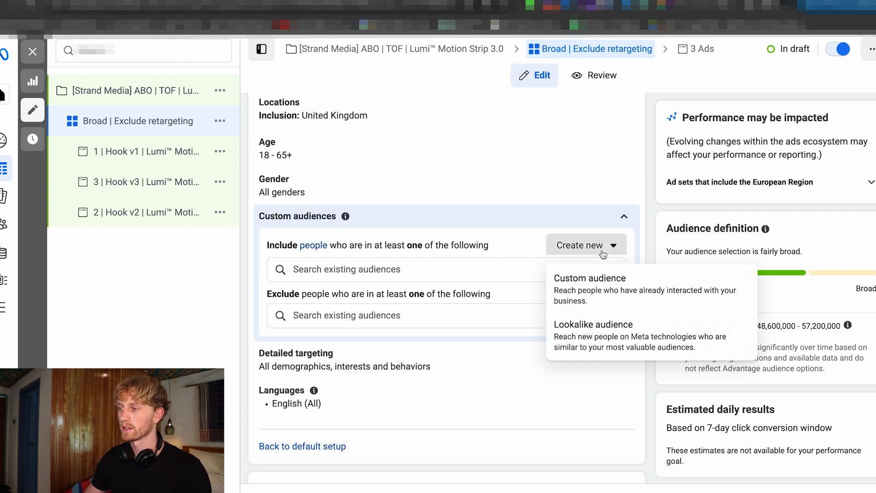
left_click(585, 299)
left_click(280, 178)
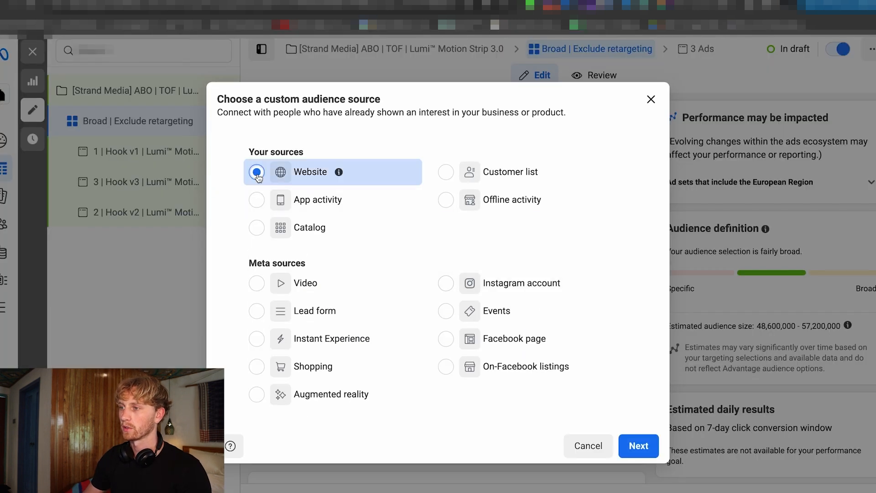
left_click(636, 446)
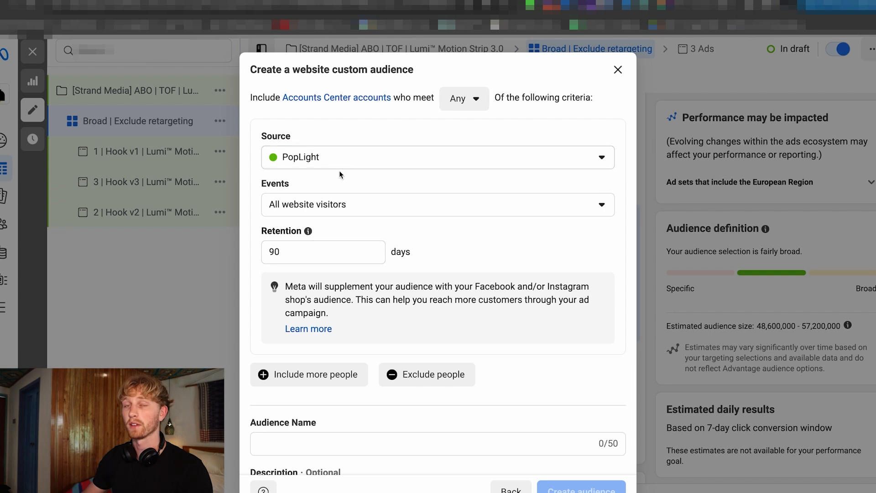
scroll(461, 233, "down", 1)
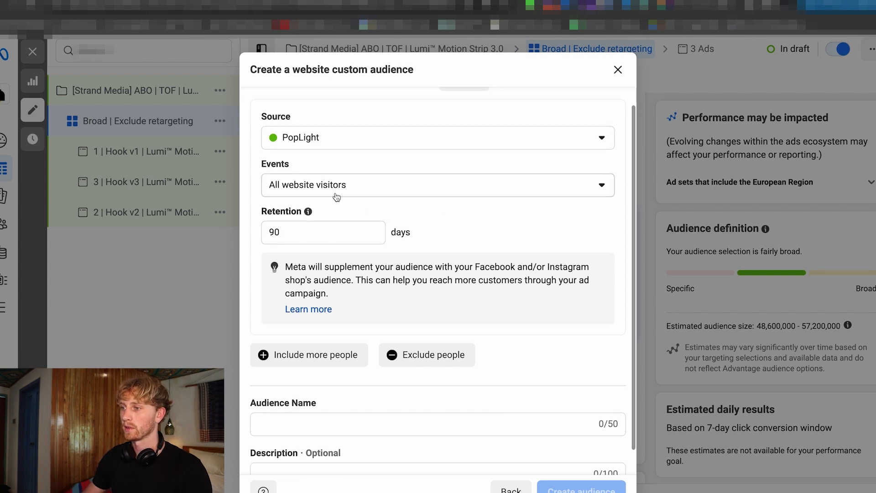
scroll(456, 234, "down", 1)
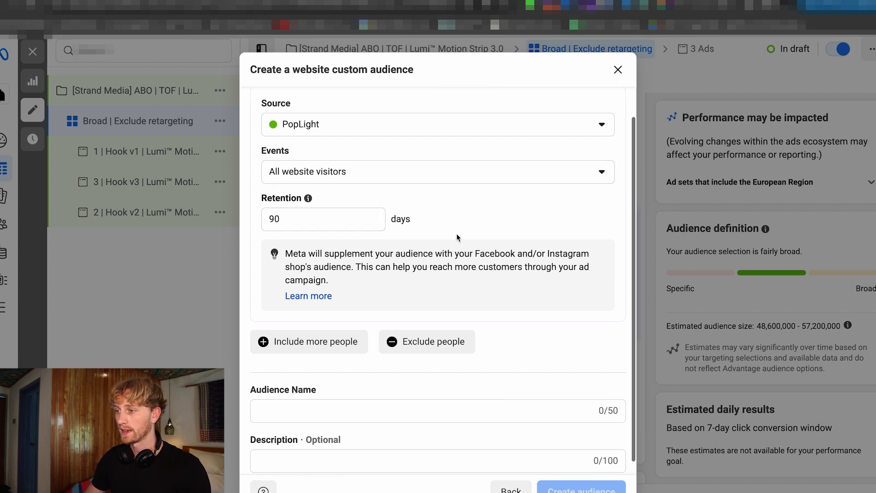
left_click(367, 399)
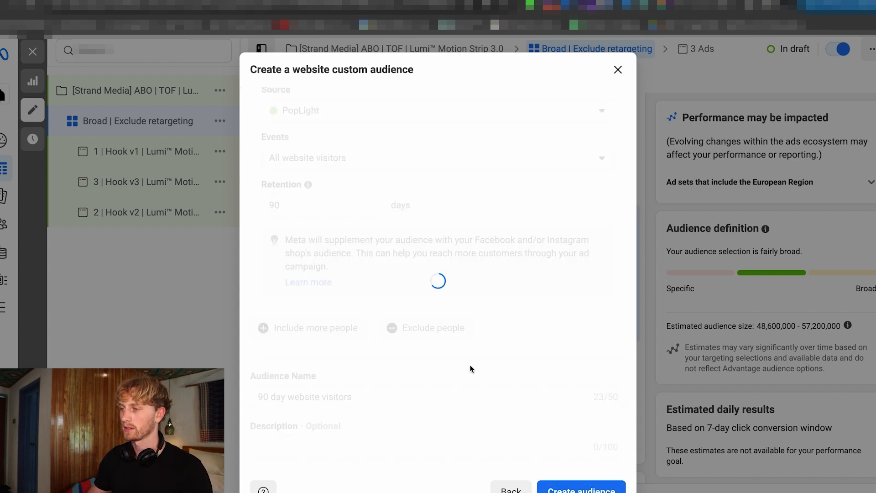
Remove the 90 day website visitors audience from the included custom audiences and add it to the exclusions instead.
scroll(489, 239, "down", 1)
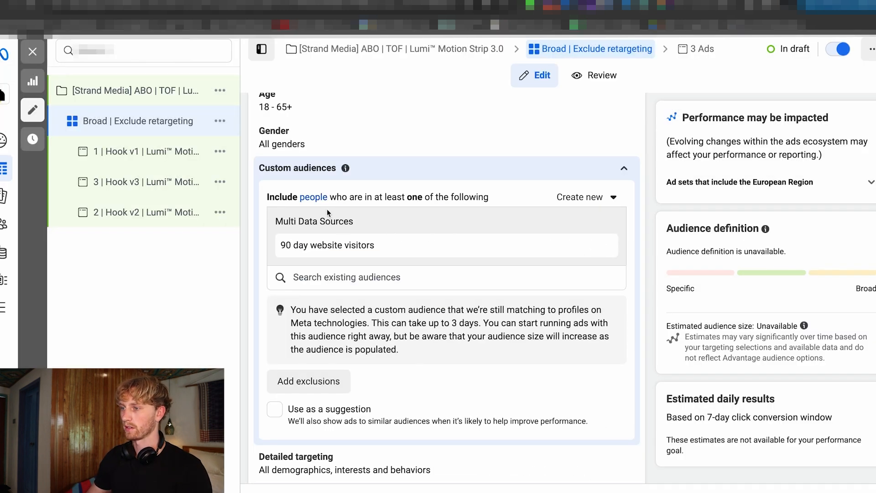
scroll(347, 229, "down", 1)
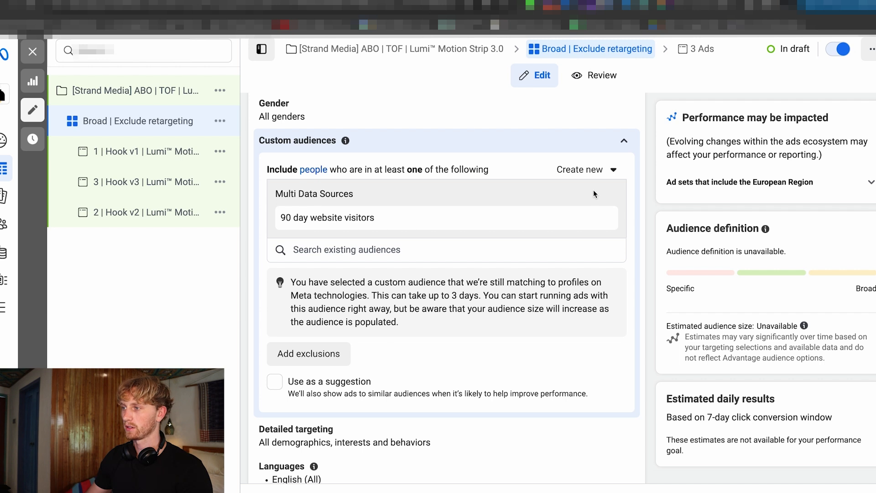
left_click(604, 219)
scroll(311, 185, "down", 1)
left_click(311, 183)
left_click(328, 194)
Start a new custom audience based on an Instagram account and choose popular.lighting as its source.
scroll(616, 183, "up", 1)
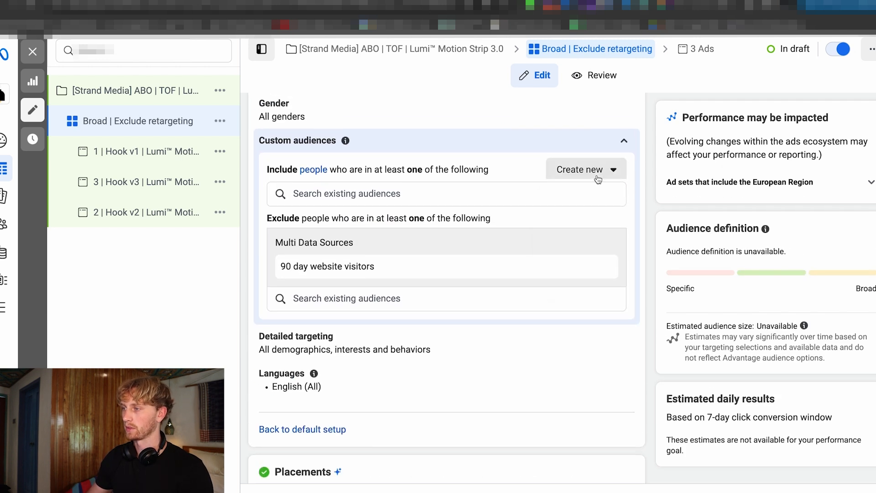
left_click(597, 177)
left_click(617, 223)
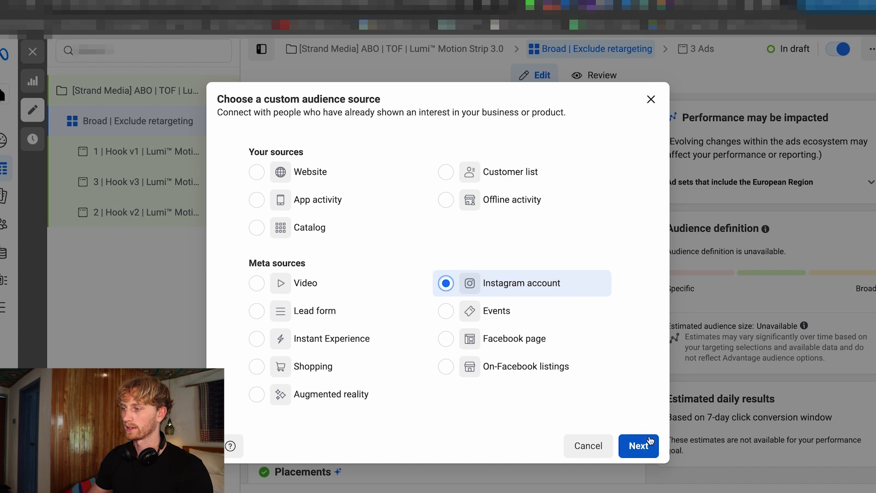
left_click(639, 445)
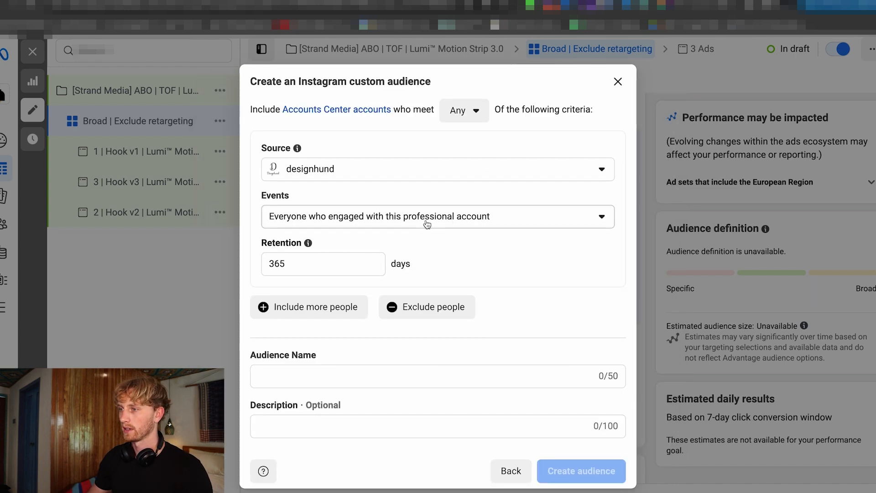
left_click(348, 175)
scroll(357, 306, "down", 4)
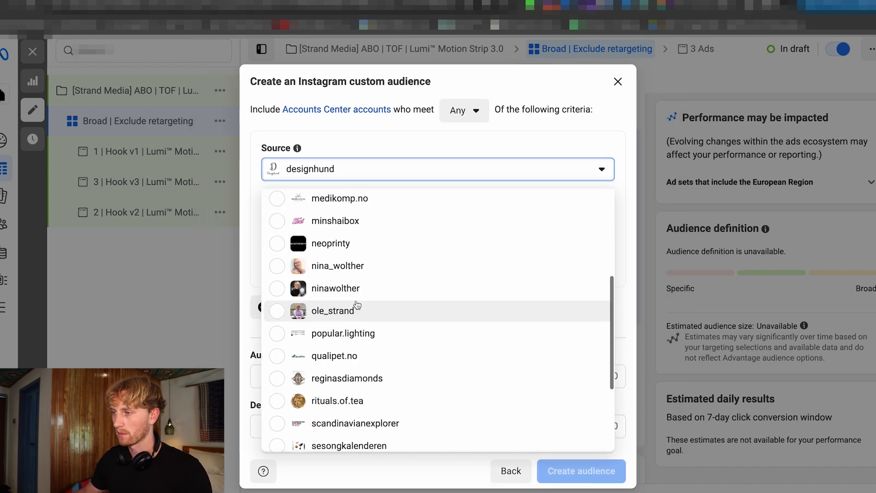
scroll(360, 305, "up", 4)
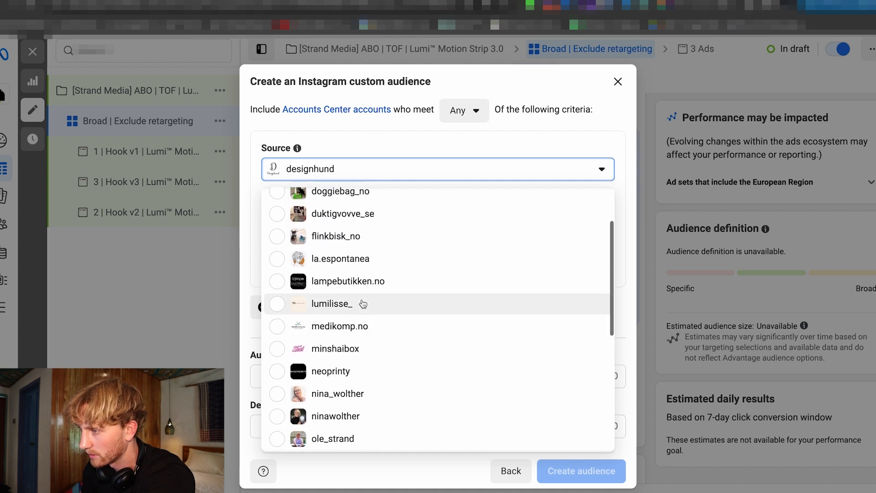
scroll(371, 331, "up", 1)
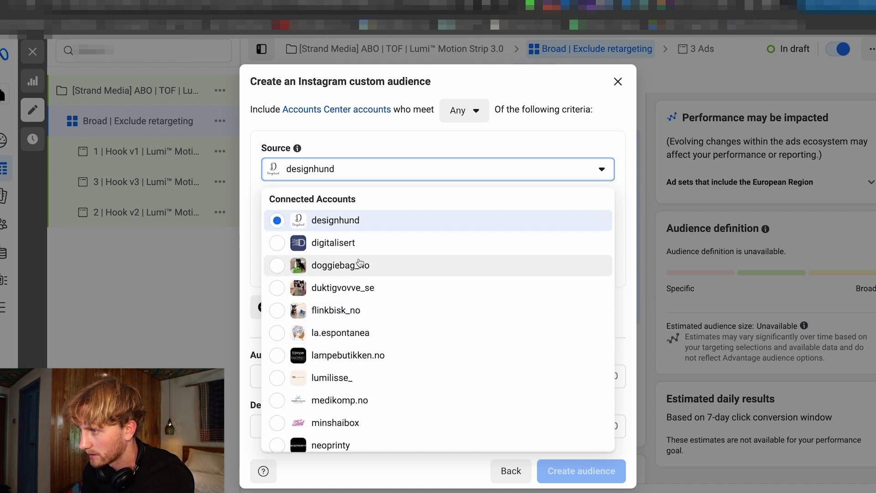
left_click(334, 309)
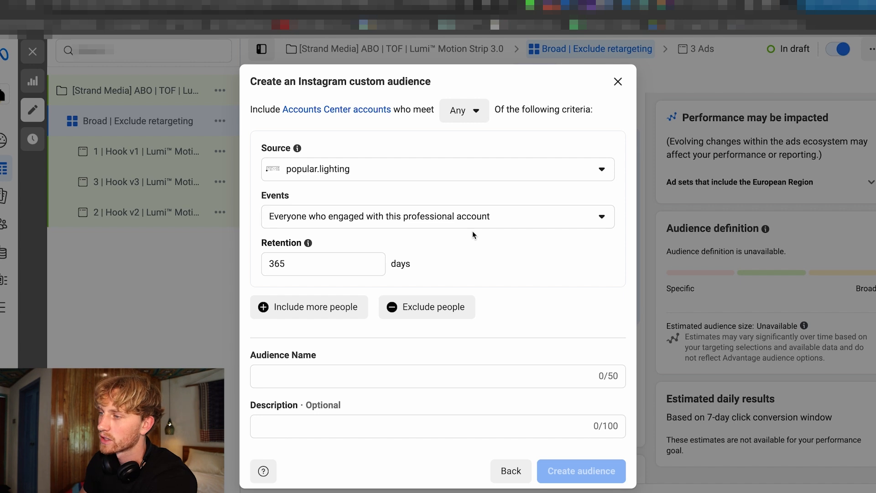
Set the Instagram audience's retention to 90 days, name it "90 day IGE" and create it.
left_click(324, 262)
key("ctrl+a")
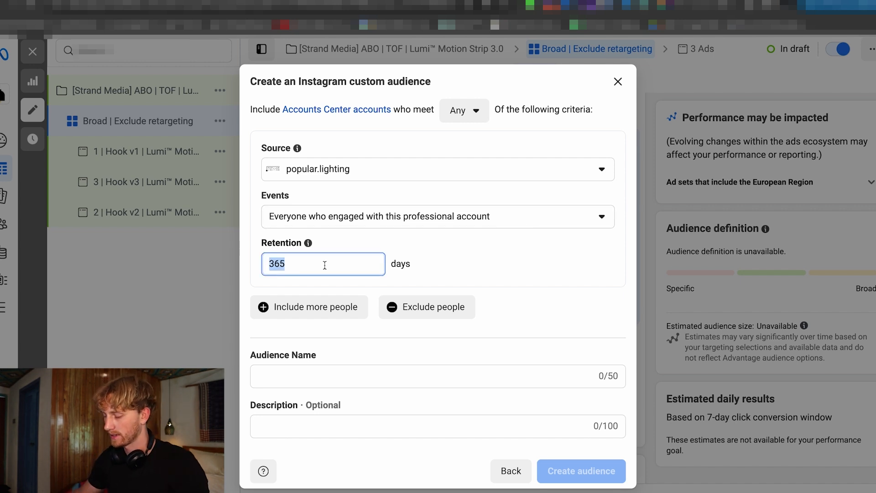
type("90")
left_click(324, 378)
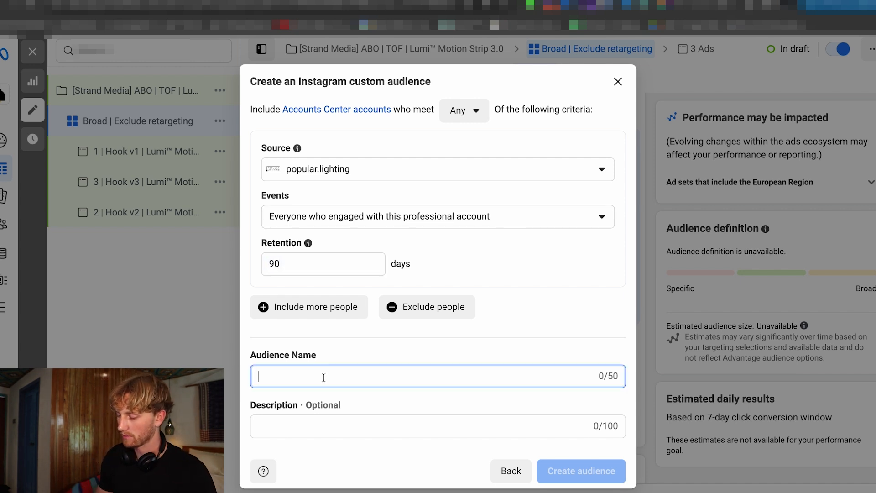
type("90 day IGE")
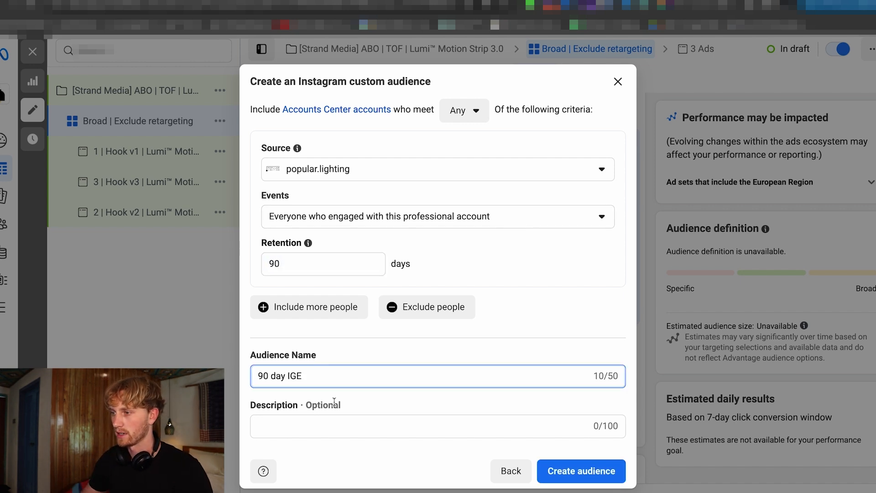
left_click(572, 464)
left_click(606, 427)
Remove the 90 day IGE audience from the included custom audiences and add it to the exclusions.
scroll(455, 209, "down", 2)
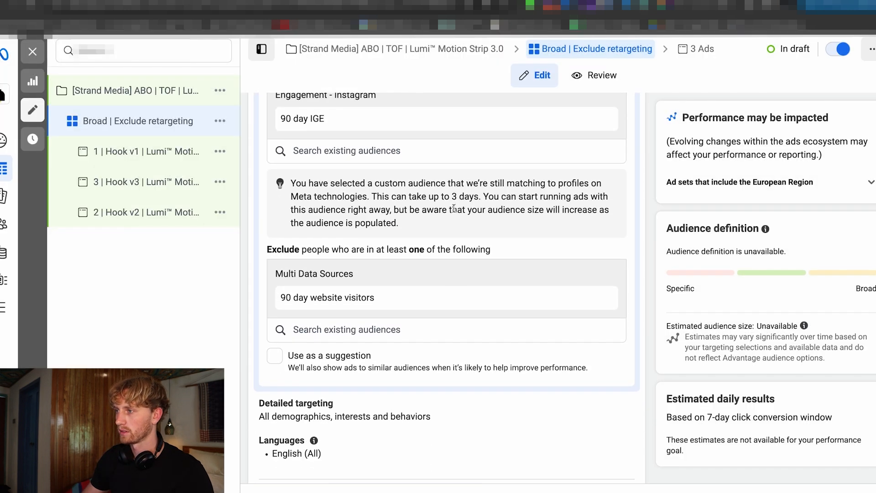
left_click(601, 120)
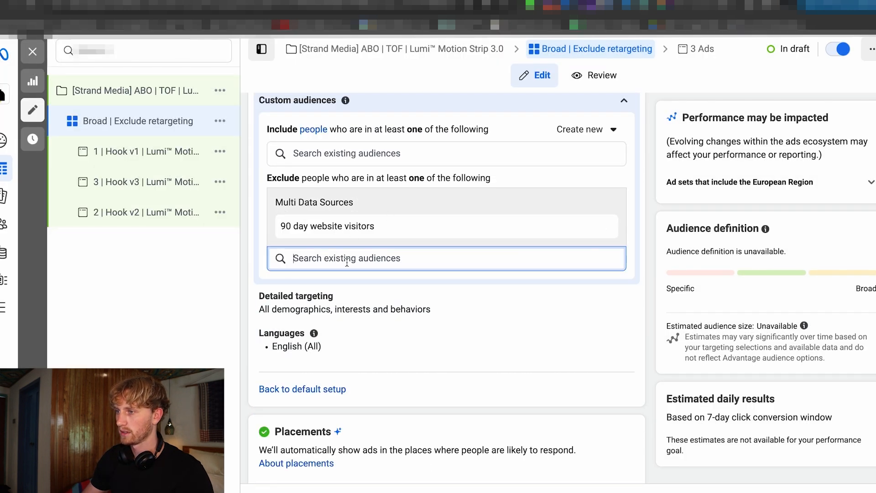
scroll(457, 256, "up", 2)
Start a new custom audience based on a Facebook page and choose Popular Lighting - A Better Way Of Lighting as the page.
left_click(579, 231)
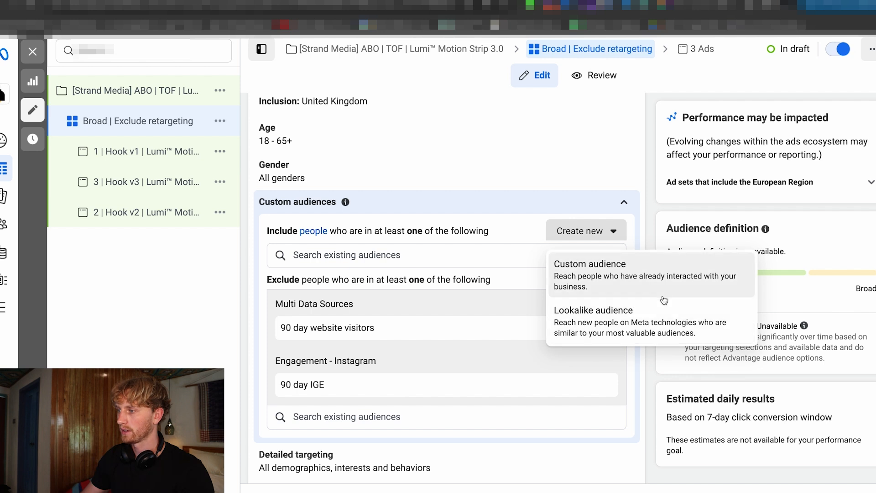
left_click(644, 297)
left_click(512, 346)
left_click(646, 447)
left_click(438, 175)
type("pop")
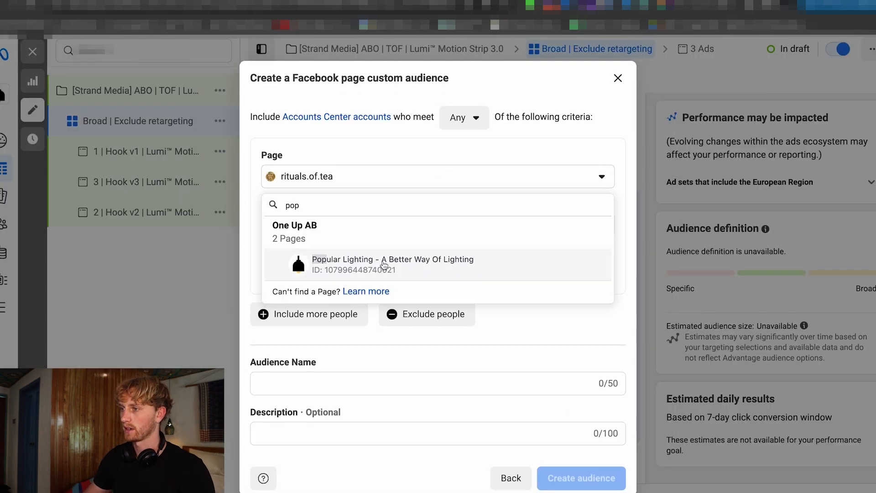
left_click(408, 258)
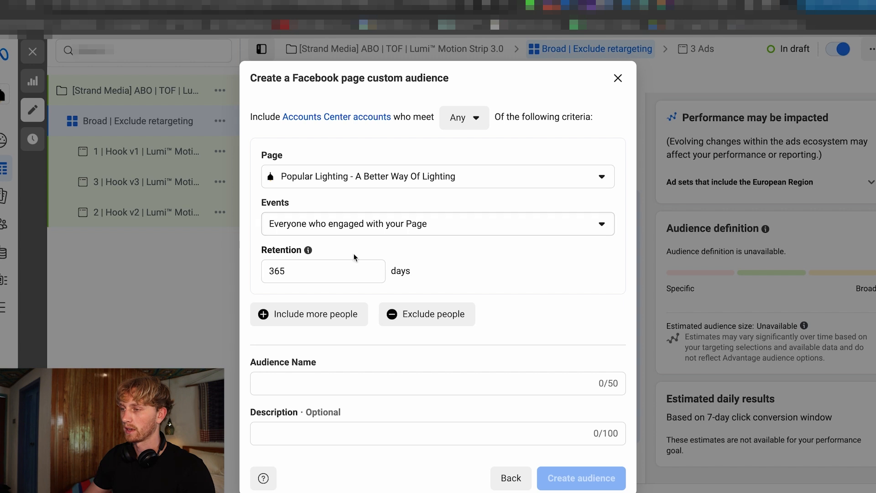
Set the Facebook page audience's retention to 90 days, name it "90 days FPE" and create it.
double_click(336, 270)
type("90")
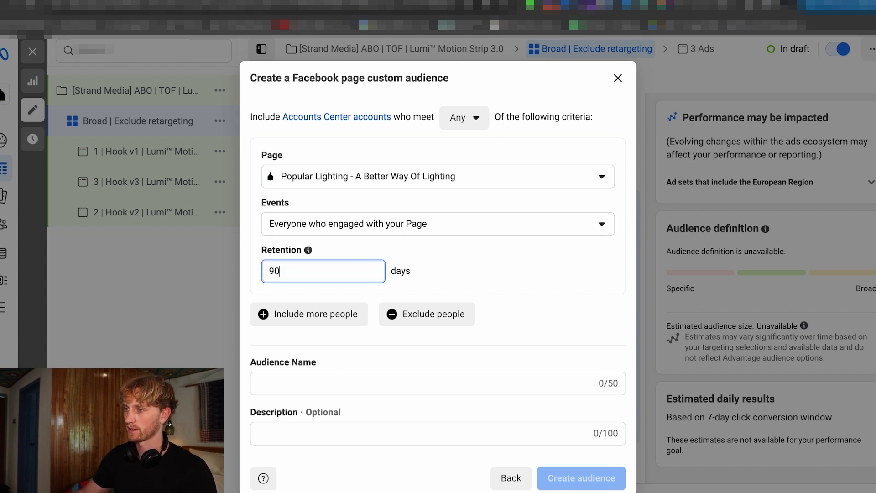
left_click(331, 386)
type("90 days F")
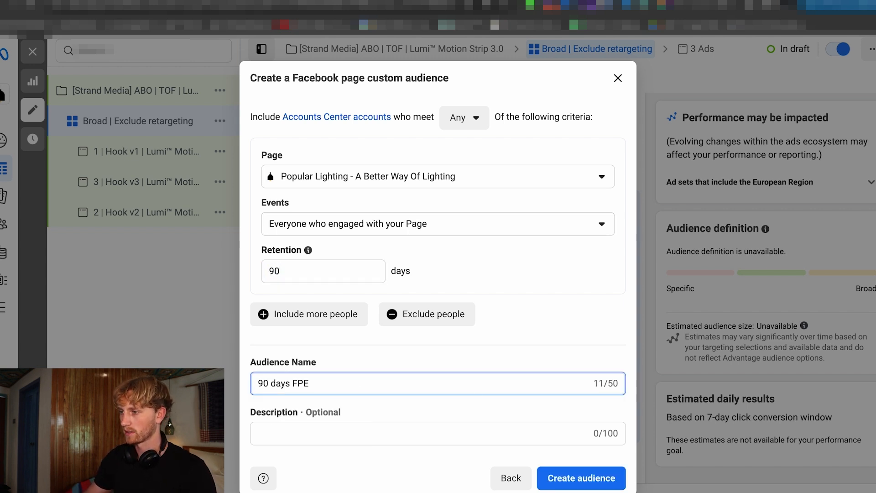
type("PE")
left_click(581, 478)
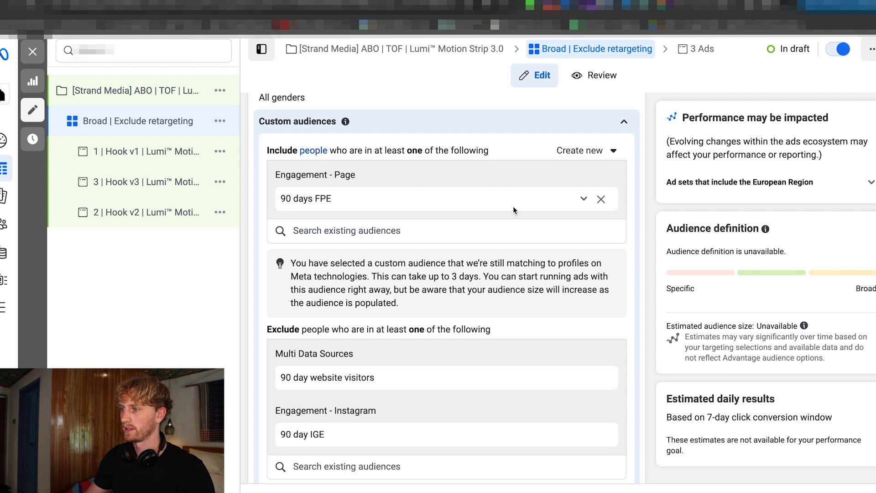
Remove the 90 days FPE audience from the included custom audiences and add it to the exclusions.
left_click(602, 200)
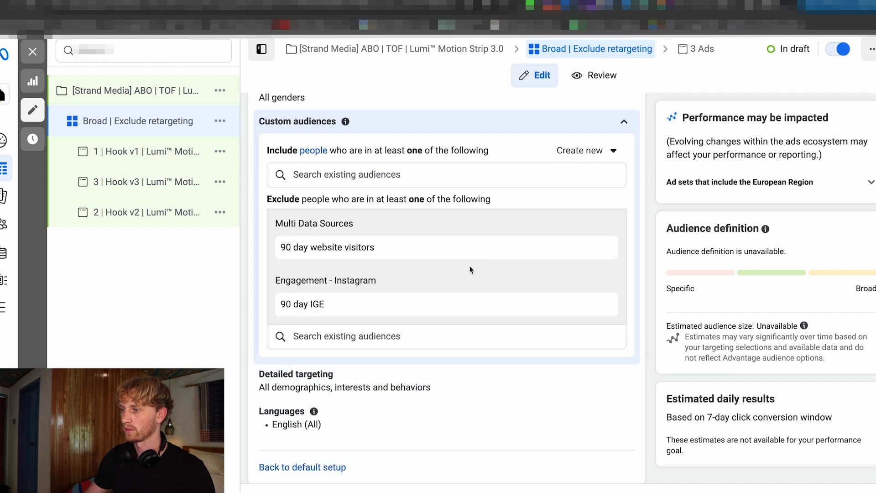
scroll(459, 267, "down", 1)
left_click(372, 306)
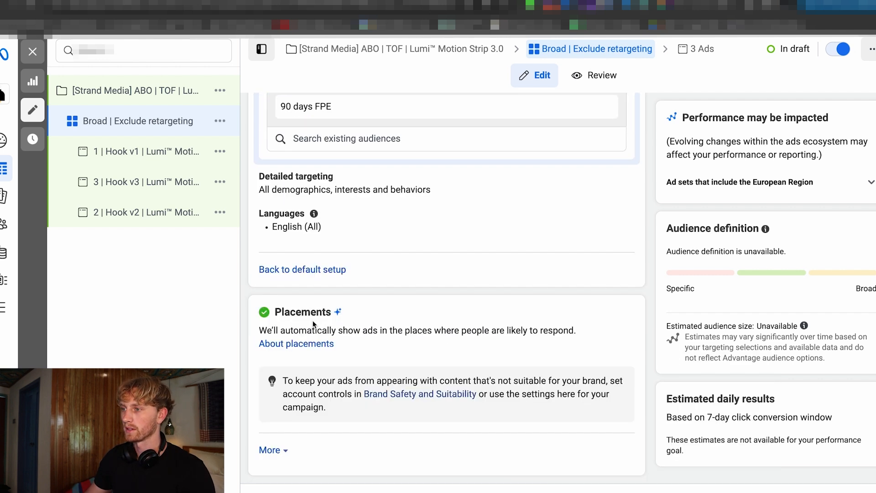
scroll(313, 326, "up", 20)
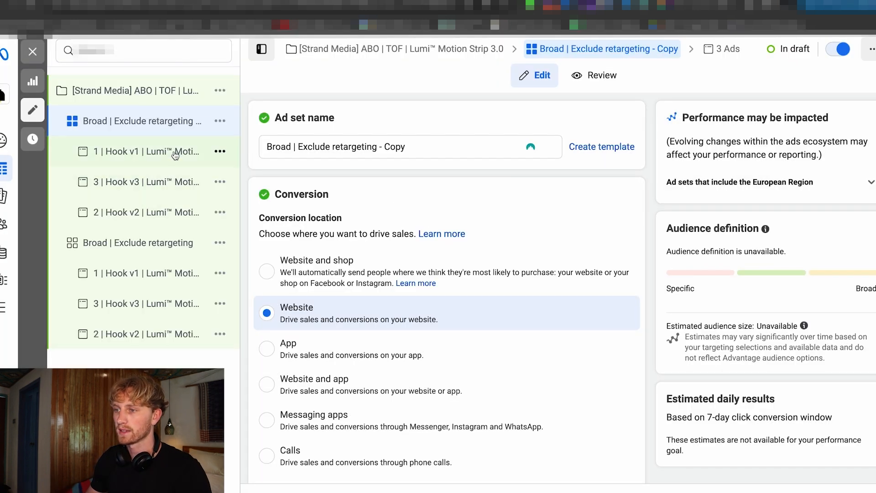
Rename the original Broad | Exclude retargeting ad set, the one without the Copy suffix, to "Retargeting".
left_click(160, 243)
double_click(274, 148)
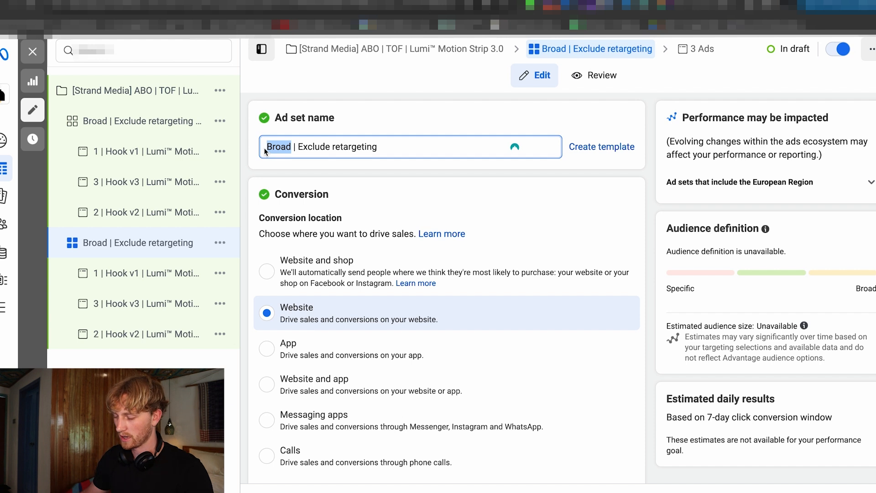
type("Retarget")
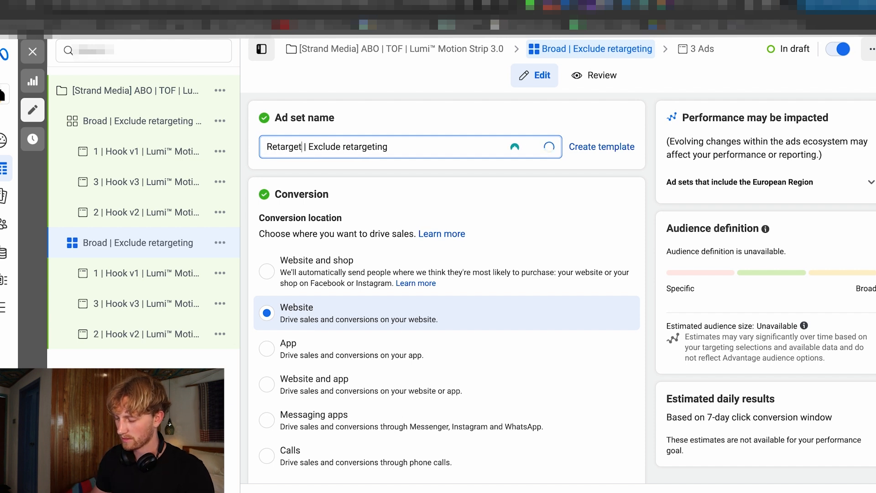
In the Retargeting ad set, move the 90 day website visitors, 90 day IGE and 90 days FPE audiences from the exclusions to the inclusions.
scroll(382, 310, "down", 18)
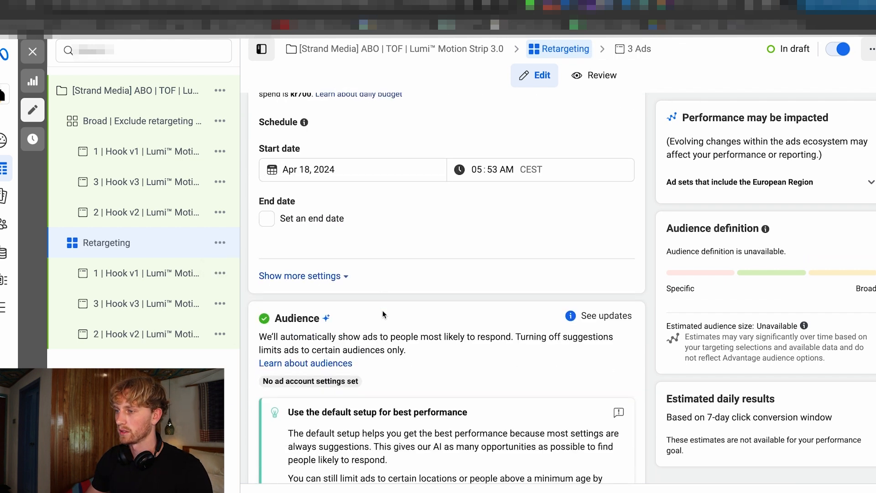
scroll(383, 311, "down", 12)
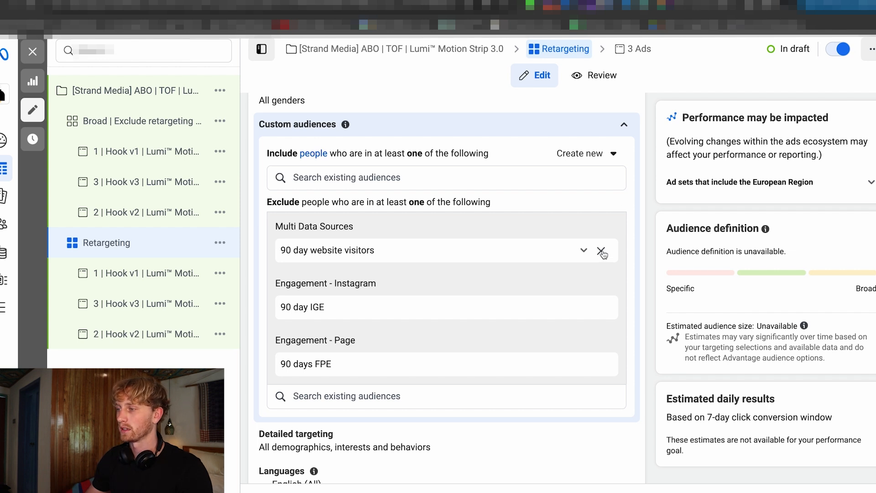
left_click(602, 252)
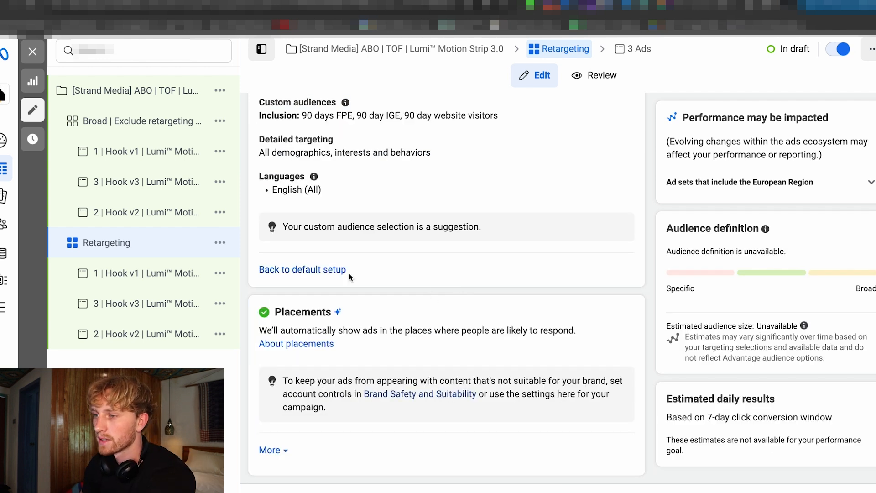
scroll(443, 276, "up", 20)
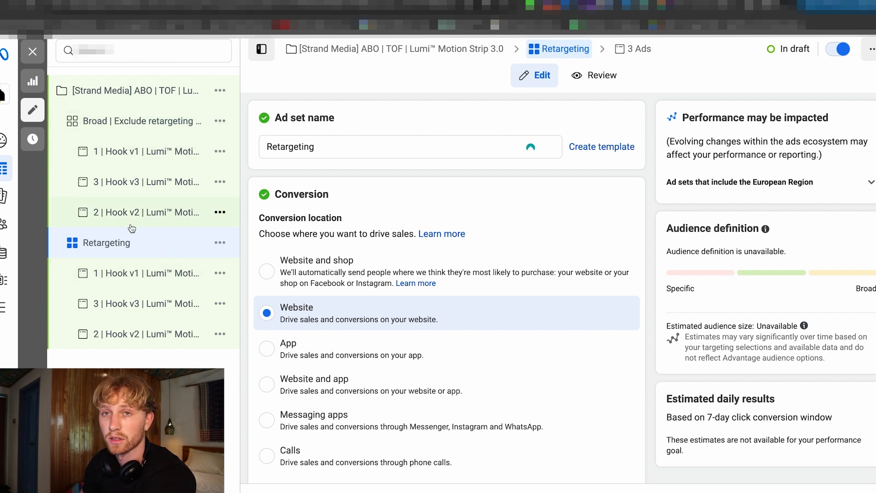
Set the daily budget of the Broad | Exclude retargeting - Copy ad set to kr1,000.
left_click(137, 128)
scroll(409, 315, "down", 10)
scroll(408, 315, "up", 1)
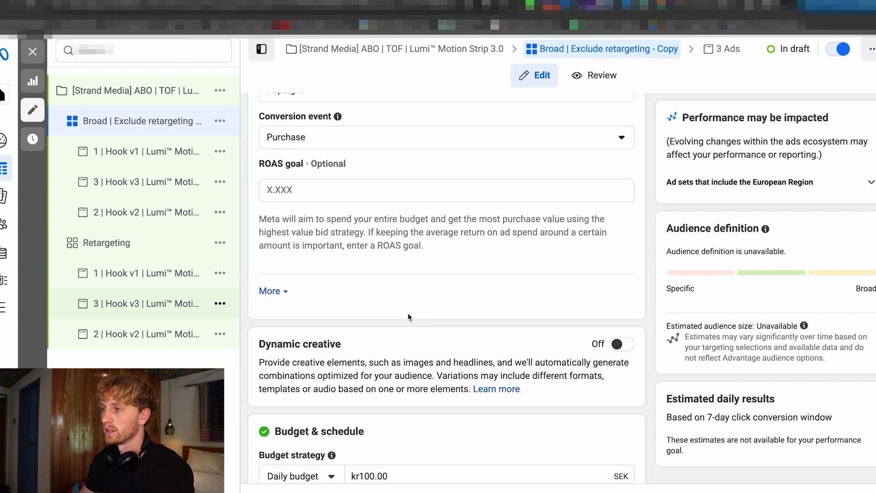
scroll(408, 315, "down", 5)
left_click(399, 234)
type("1,000")
left_click(401, 204)
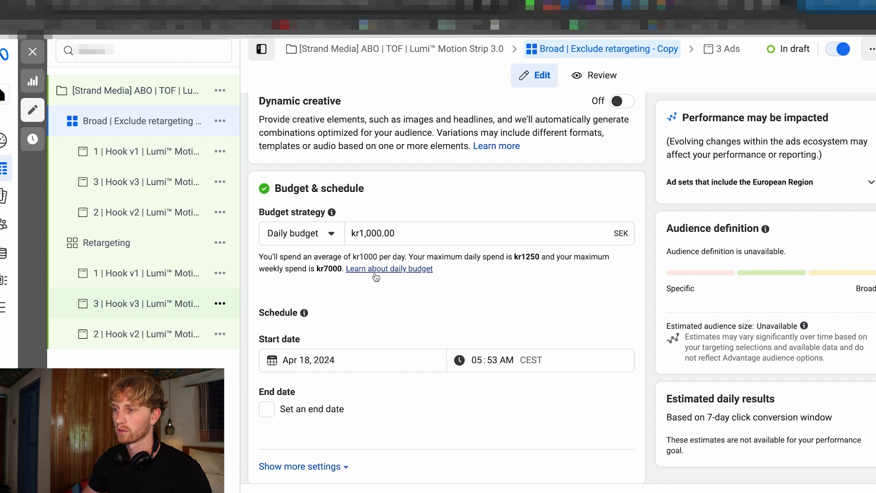
Set the daily budget of the Retargeting ad set to kr200.
left_click(119, 243)
left_click(401, 237)
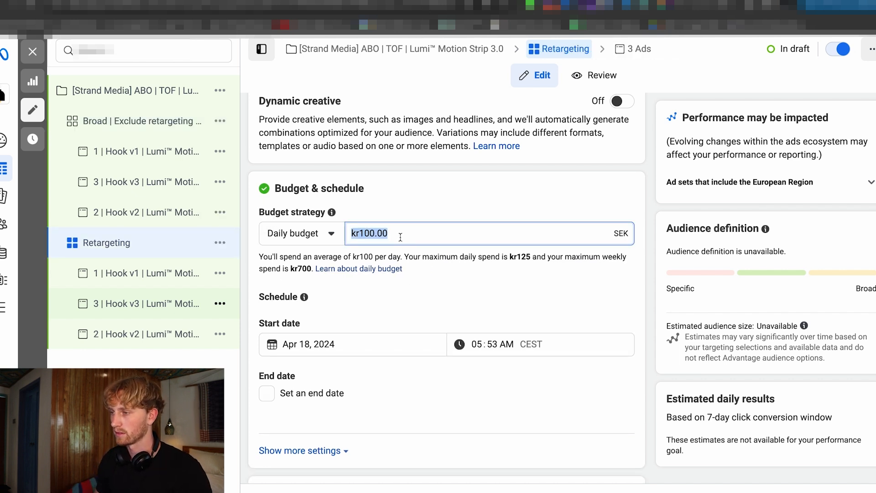
type("300")
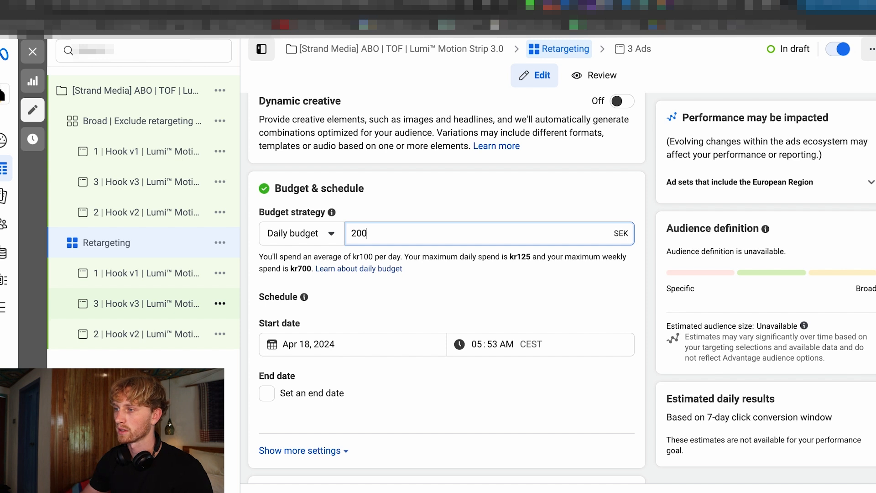
scroll(446, 288, "down", 5)
Rename the copied broad ad set to "Broad | Exclude retargeting" and return to the campaigns overview.
left_click(140, 133, "ctrl")
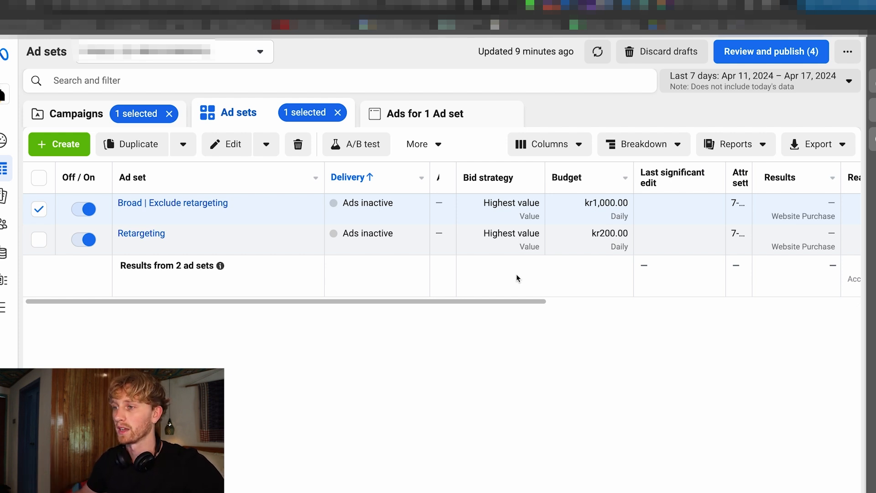
left_click(92, 121)
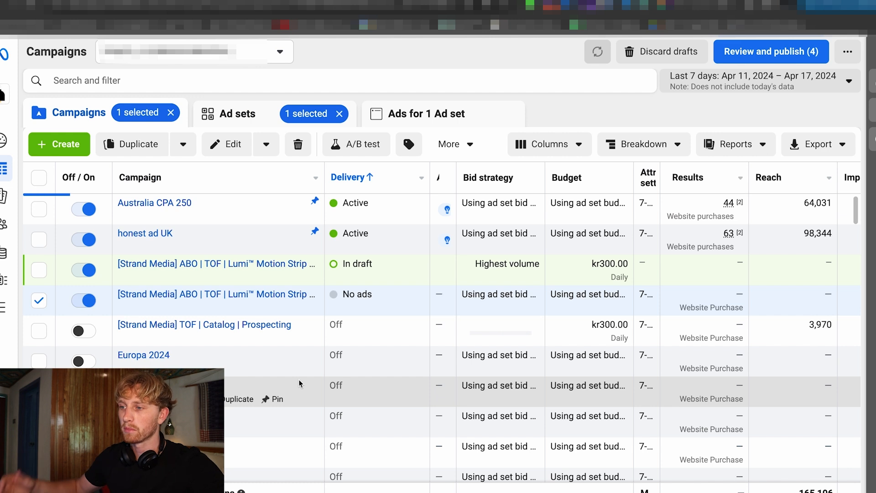